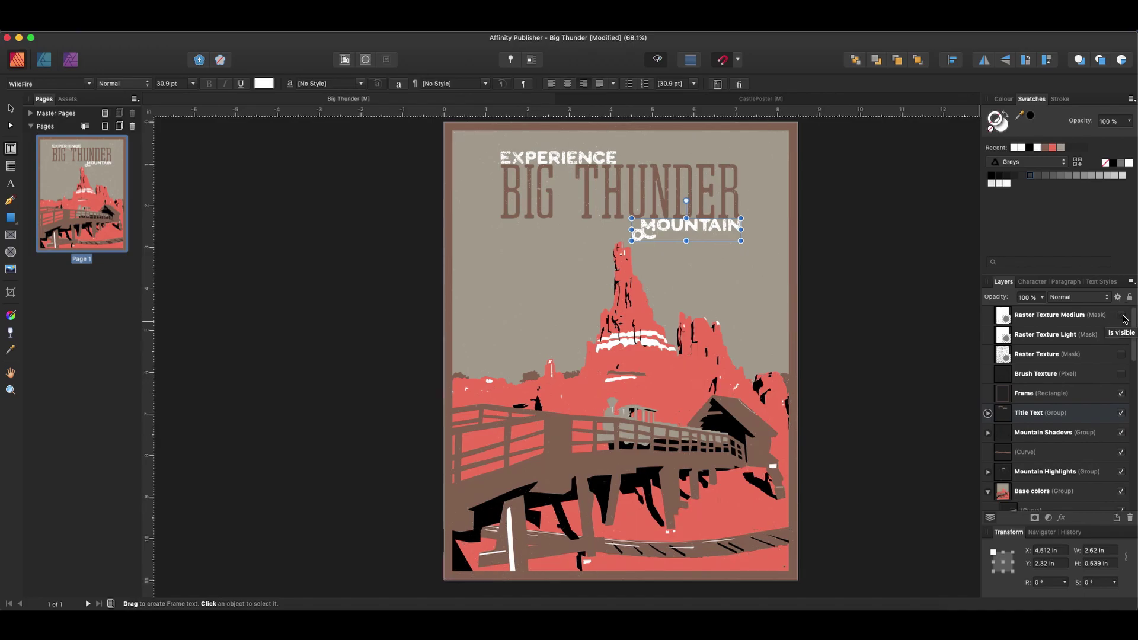
# - Compare the light, medium and heavy speckle textures, keep only Raster Texture Medium visible, and switch to CastlePoster
pyautogui.click(1122, 316)
pyautogui.click(1123, 316)
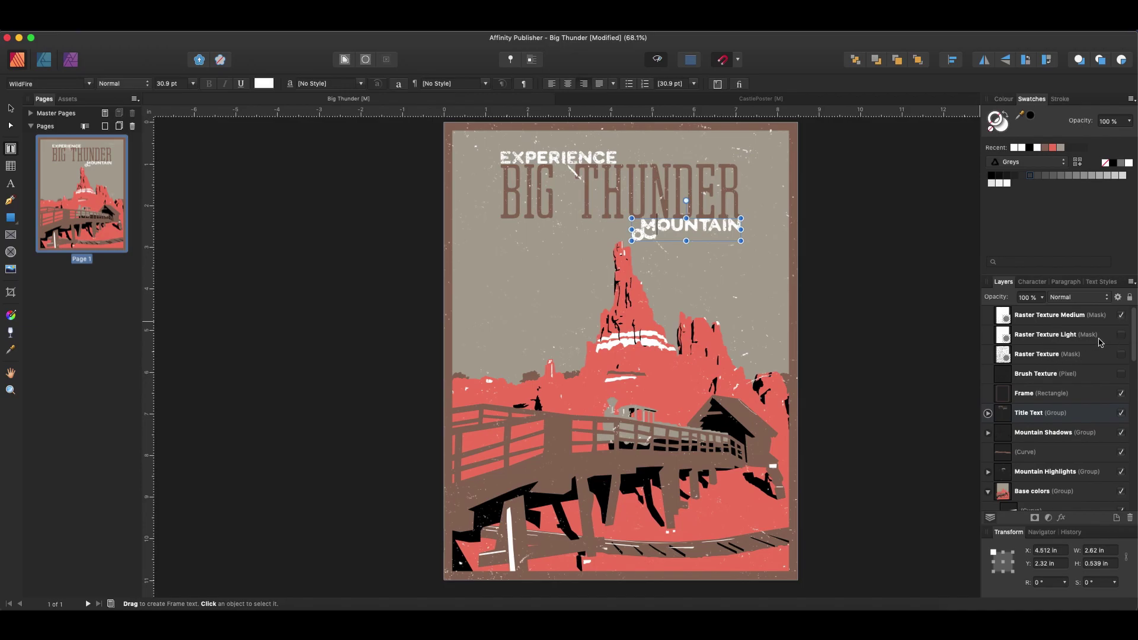
pyautogui.click(1122, 317)
pyautogui.click(1121, 336)
pyautogui.click(1121, 335)
pyautogui.click(1121, 355)
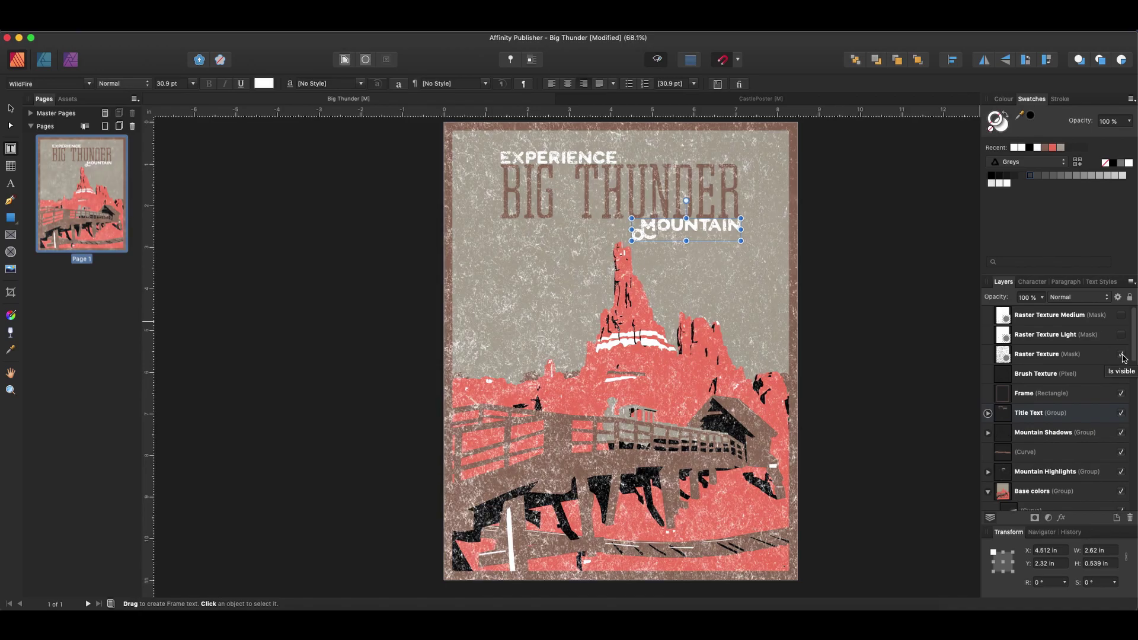
pyautogui.click(1121, 355)
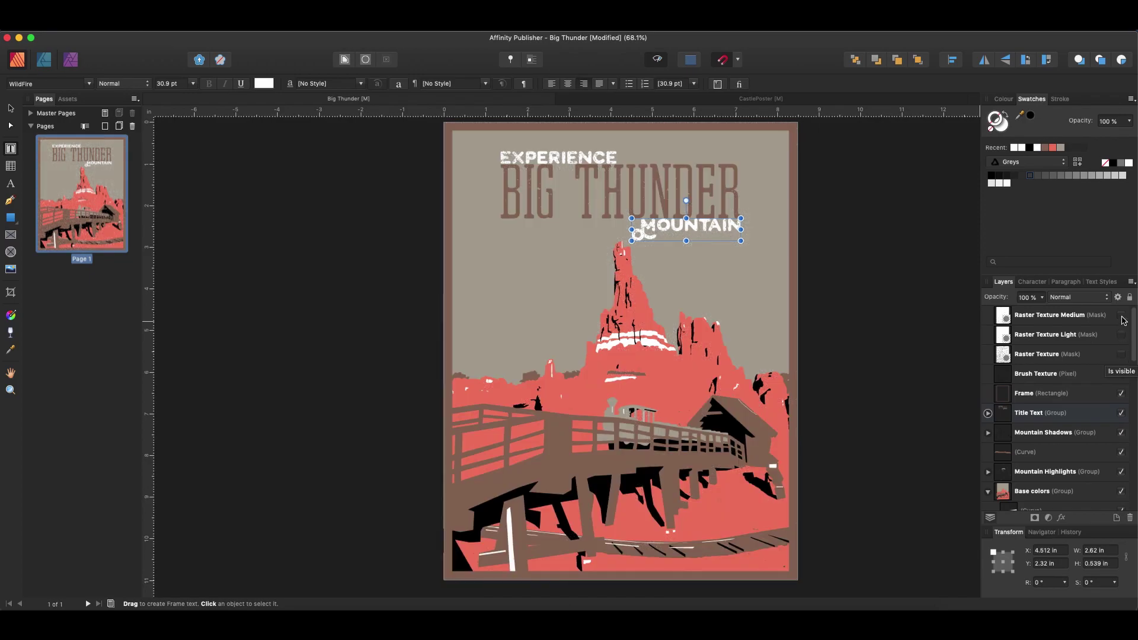
pyautogui.click(1121, 315)
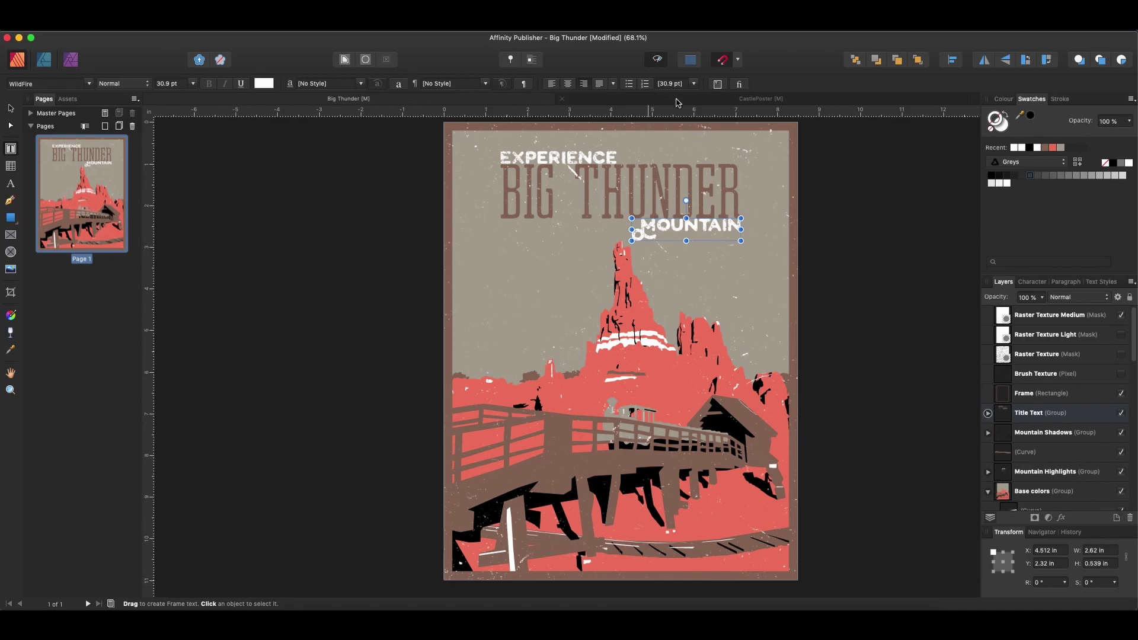
pyautogui.click(678, 101)
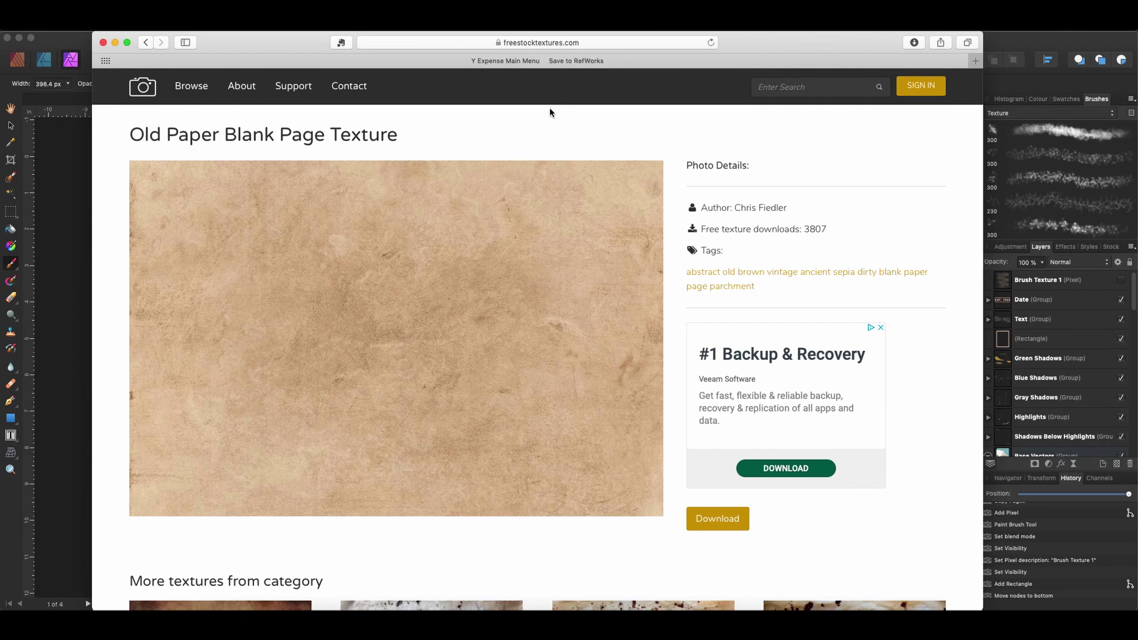
# - Scroll up on the Old Paper Blank Page Texture page in Safari
pyautogui.scroll(2, 573, 128)
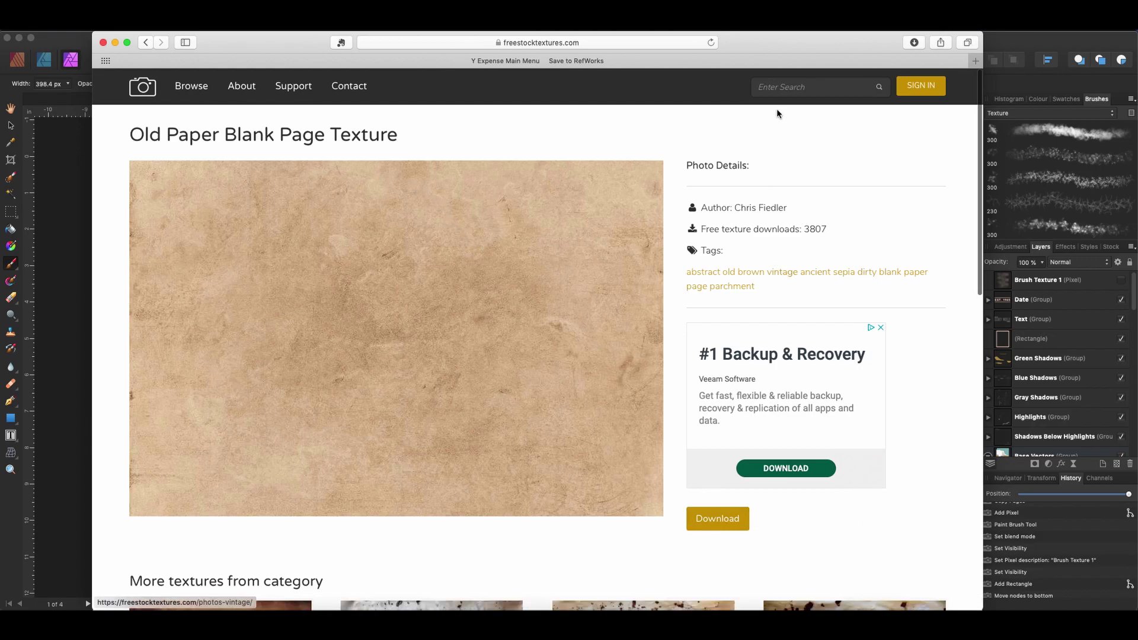
# - Place the downloaded old paper texture on the castle poster and move its layer to the top
pyautogui.click(1029, 47)
pyautogui.click(884, 608)
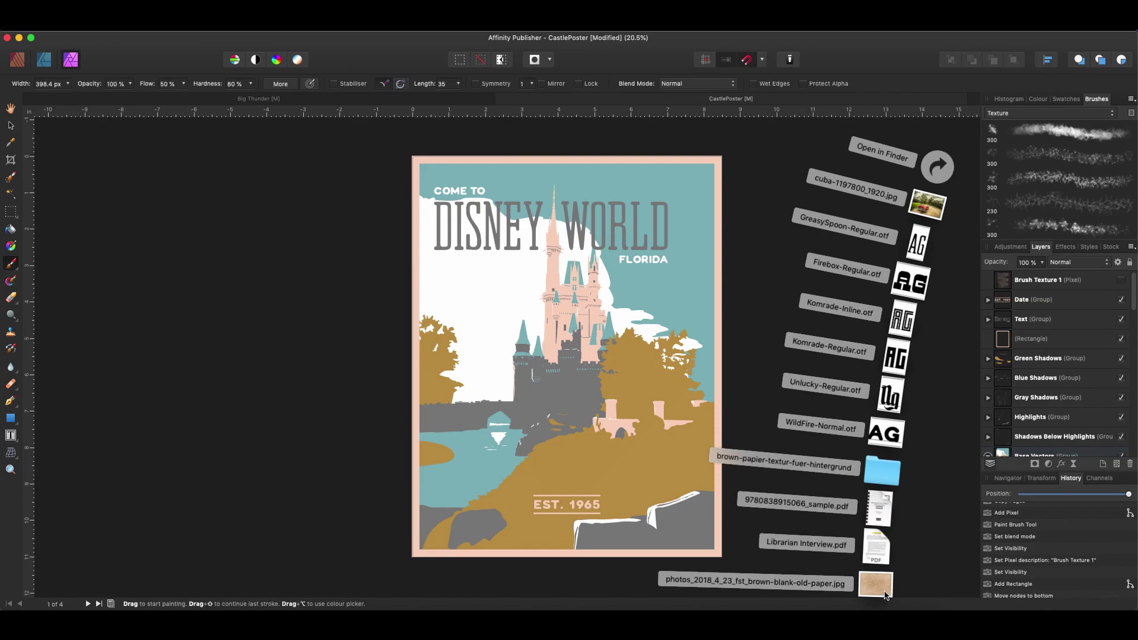
pyautogui.moveTo(876, 584); pyautogui.dragTo(549, 338)
pyautogui.scroll(-3, 1021, 382)
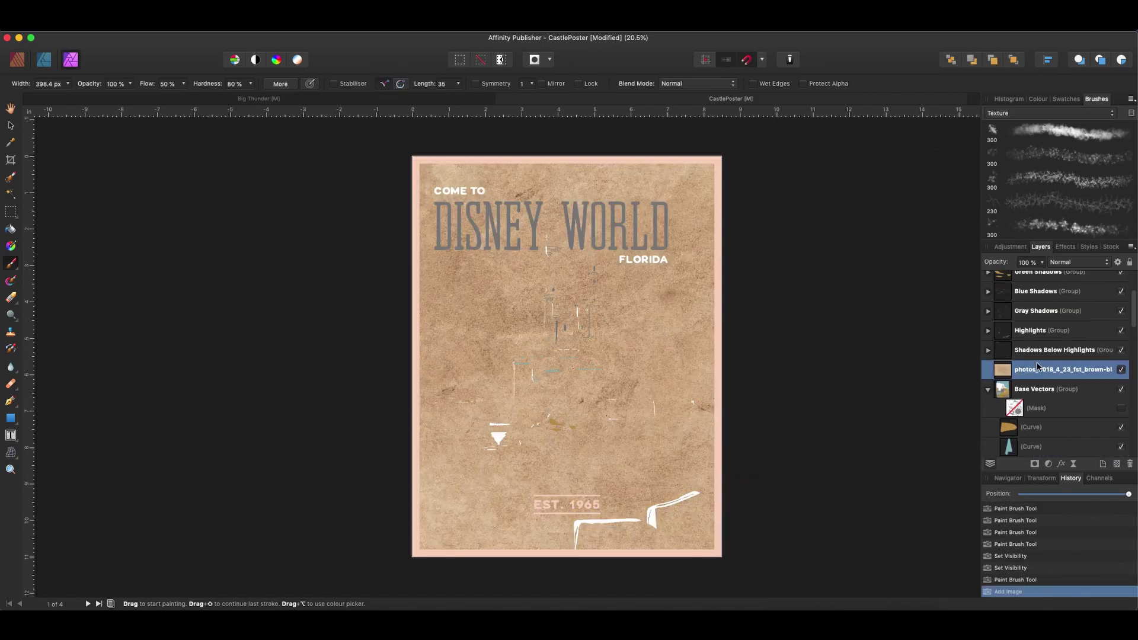
pyautogui.moveTo(1036, 373)
pyautogui.mouseDown()
pyautogui.moveTo(1018, 362)
pyautogui.moveTo(1020, 264)
pyautogui.moveTo(1018, 276)
pyautogui.mouseUp()
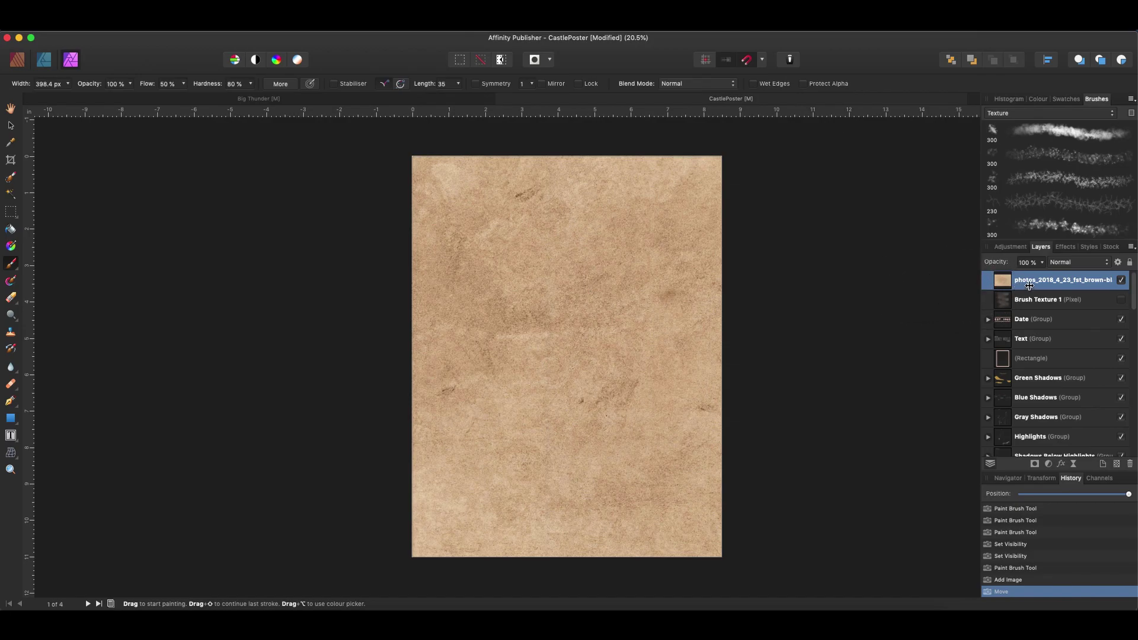
# - Duplicate the paper layer, then hide the lower copy and rename it 'Original Texture'
pyautogui.rightClick(1029, 286)
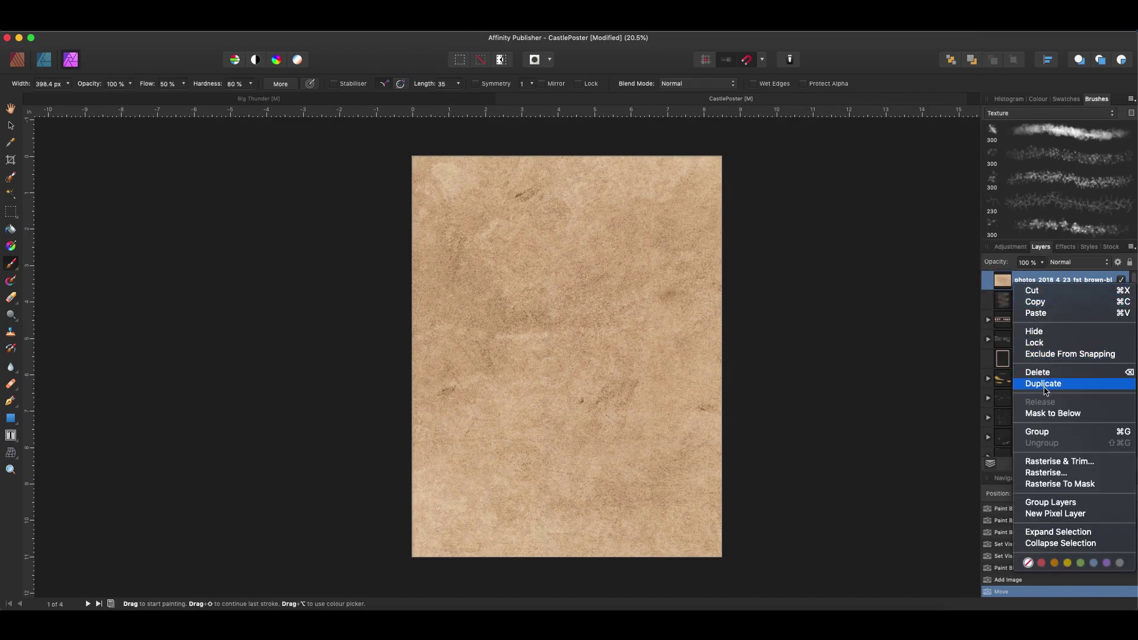
pyautogui.click(1044, 384)
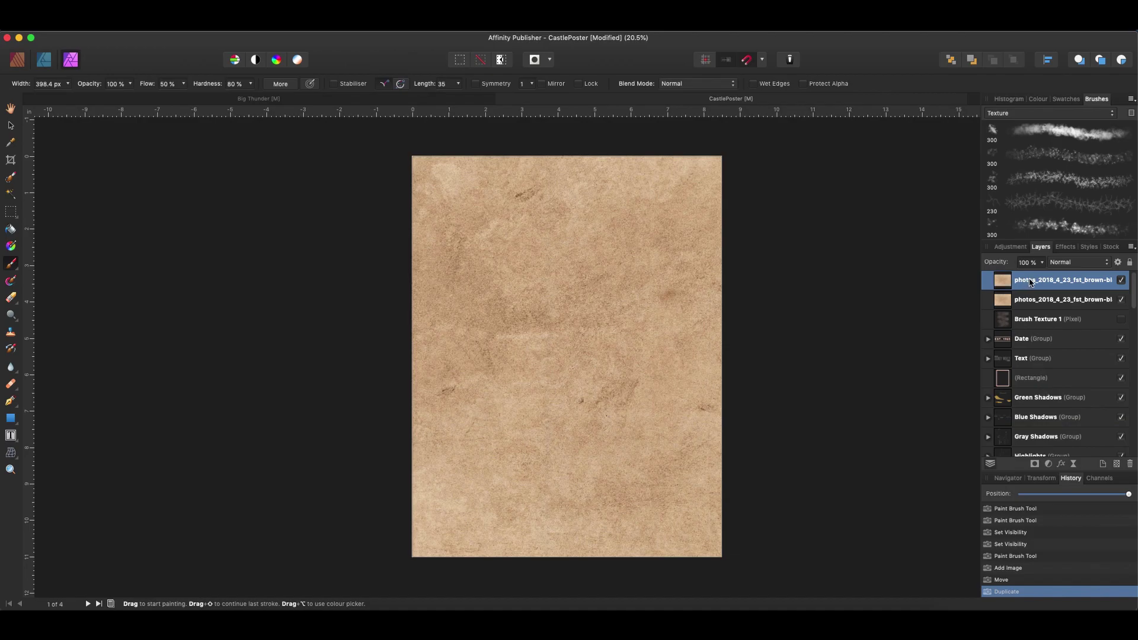
pyautogui.click(1121, 300)
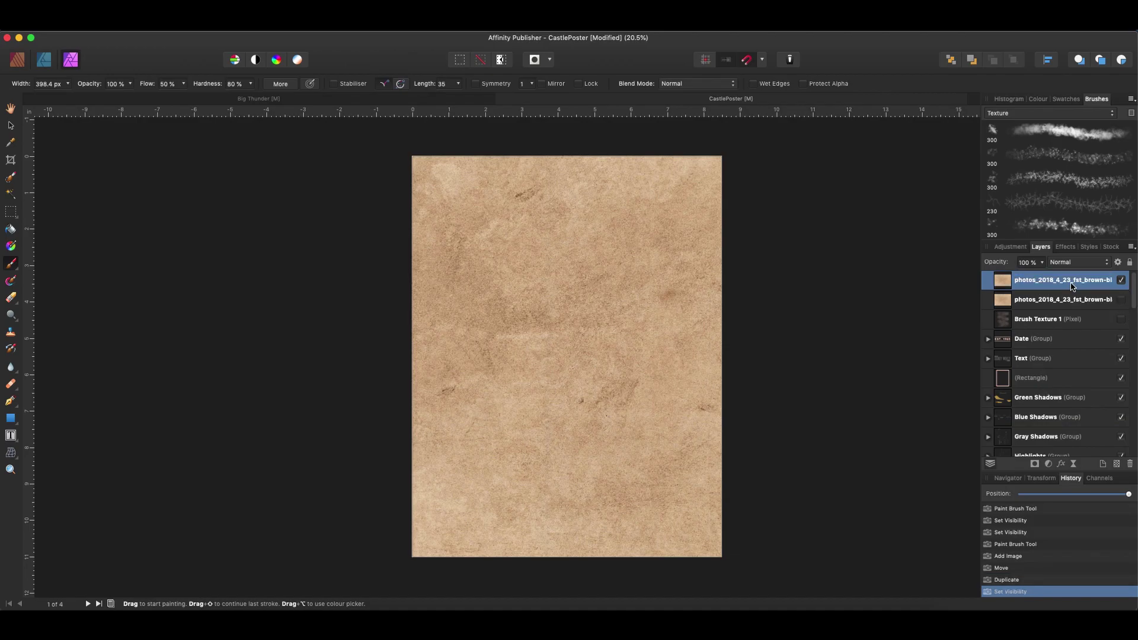
pyautogui.doubleClick(1037, 300)
pyautogui.write('Original Texture')
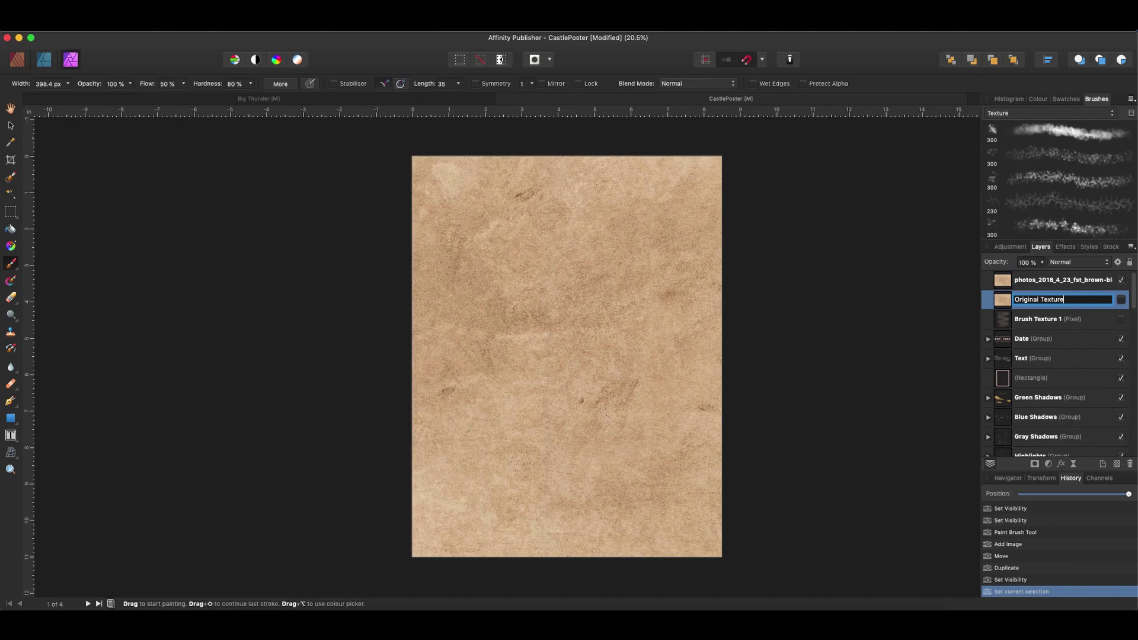
pyautogui.press('Return')
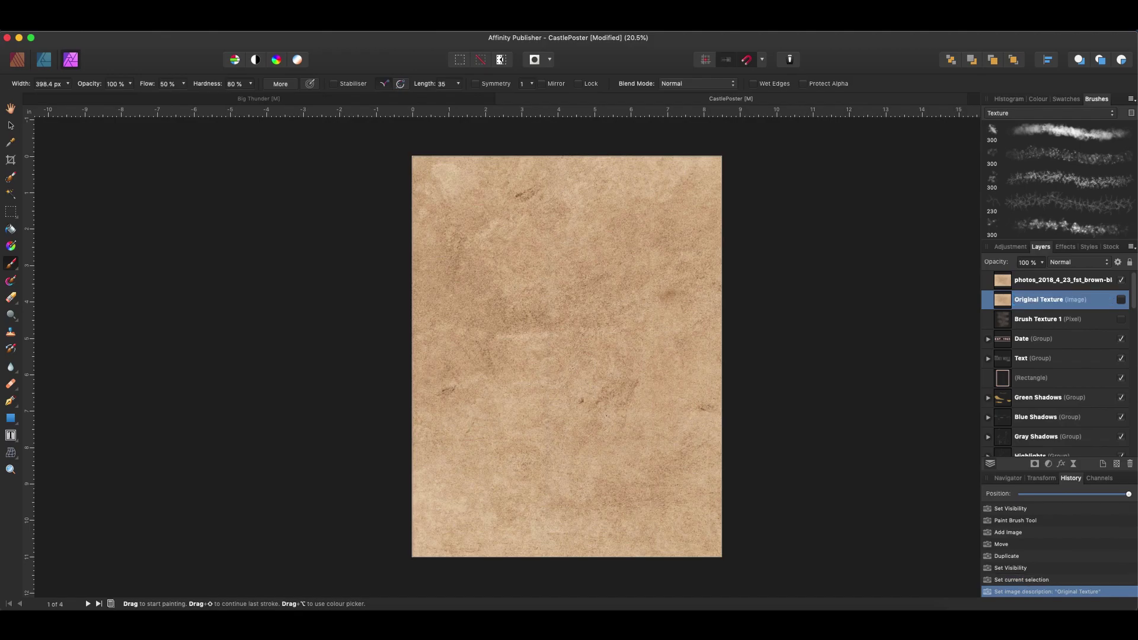
# - Rename the top paper copy 'Texture'
pyautogui.click(1029, 279)
pyautogui.doubleClick(1027, 279)
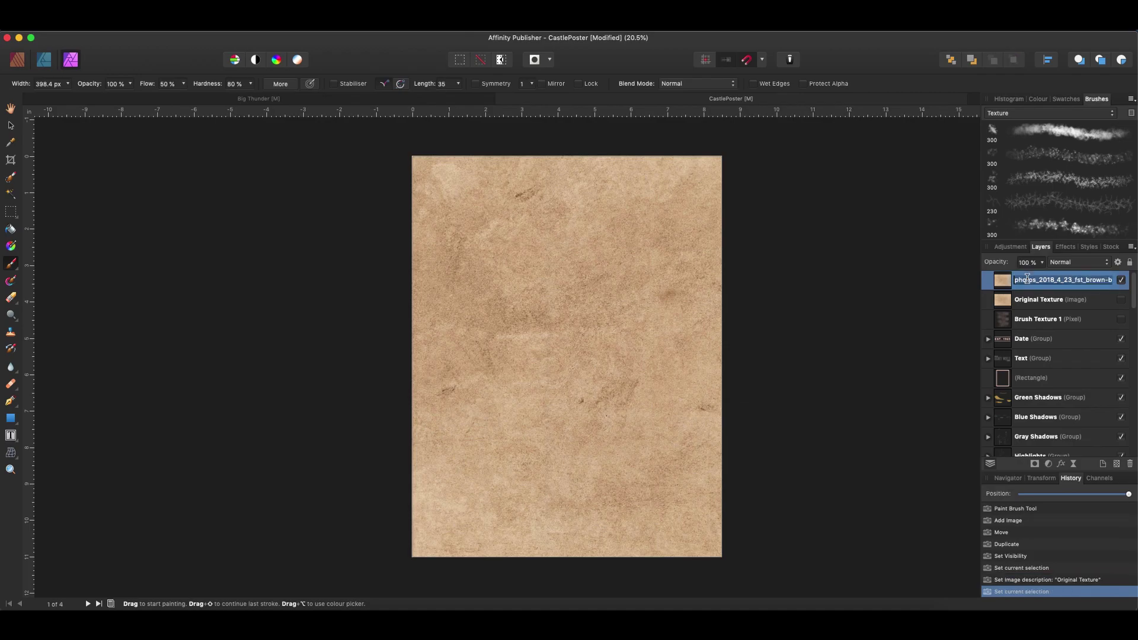
pyautogui.write('Texture')
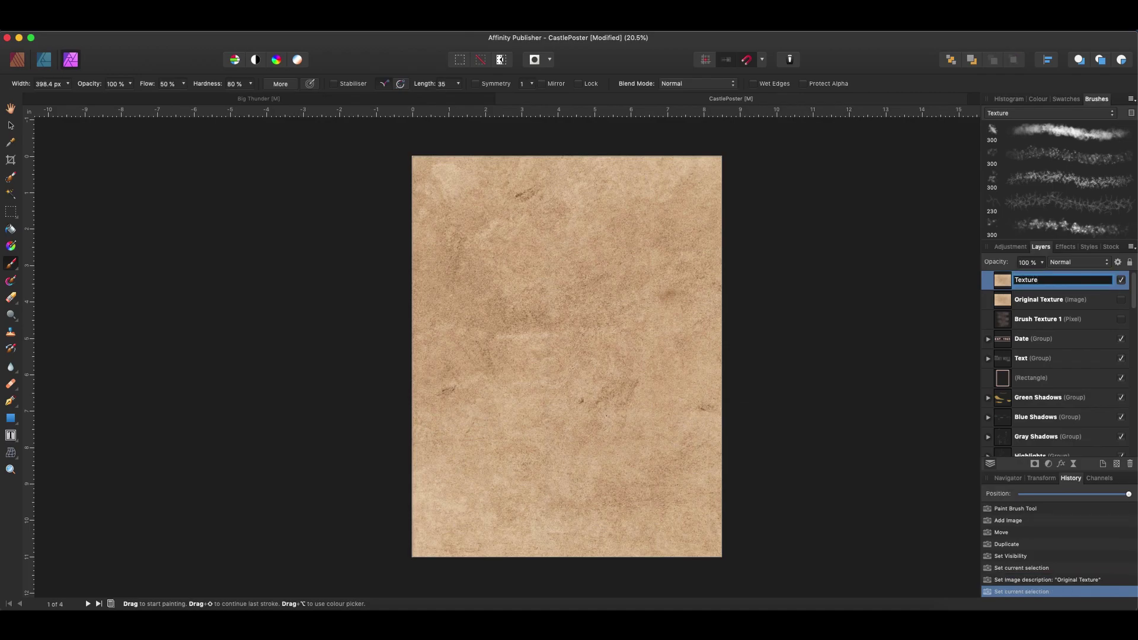
pyautogui.press('Return')
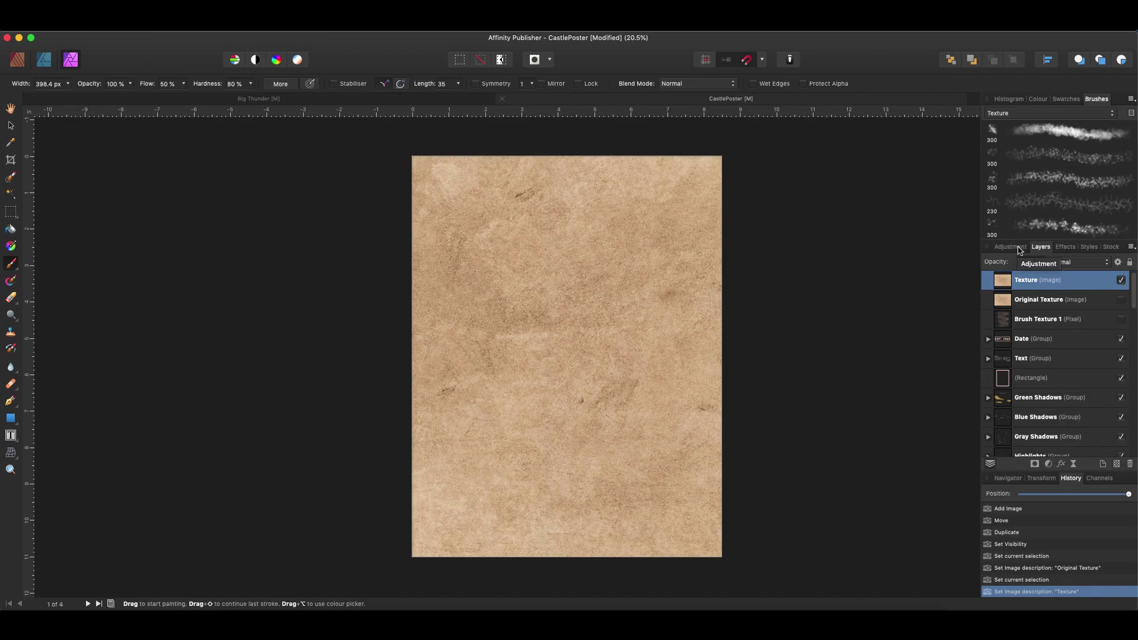
# - Add a Threshold adjustment to the Texture layer and set the threshold to 58%
pyautogui.click(1014, 255)
pyautogui.scroll(-3, 1074, 323)
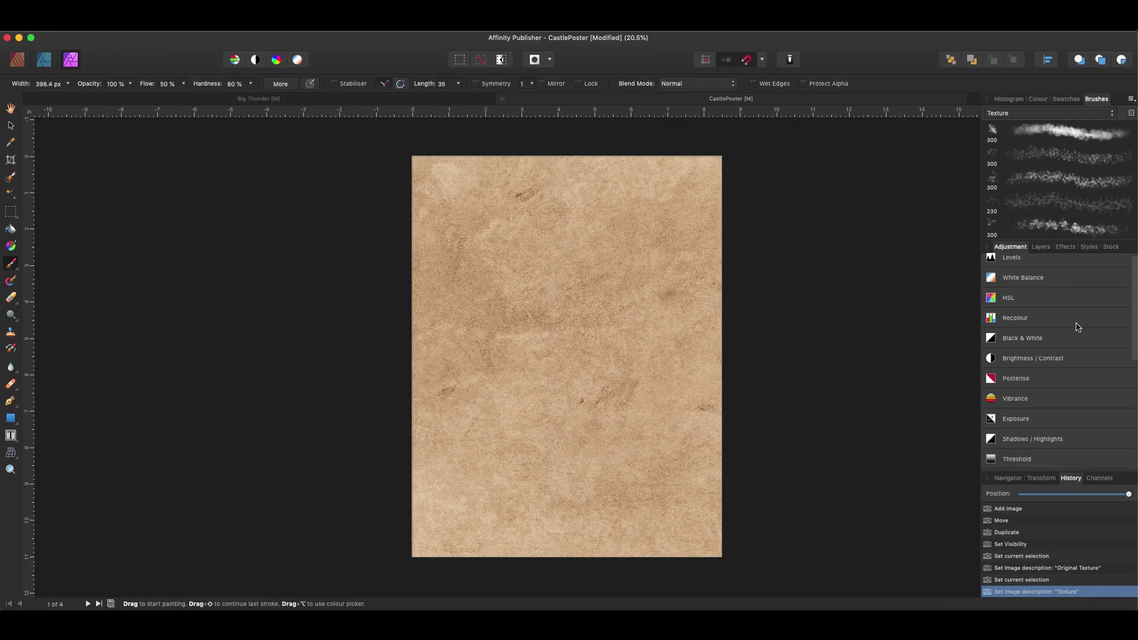
pyautogui.scroll(-1, 1070, 435)
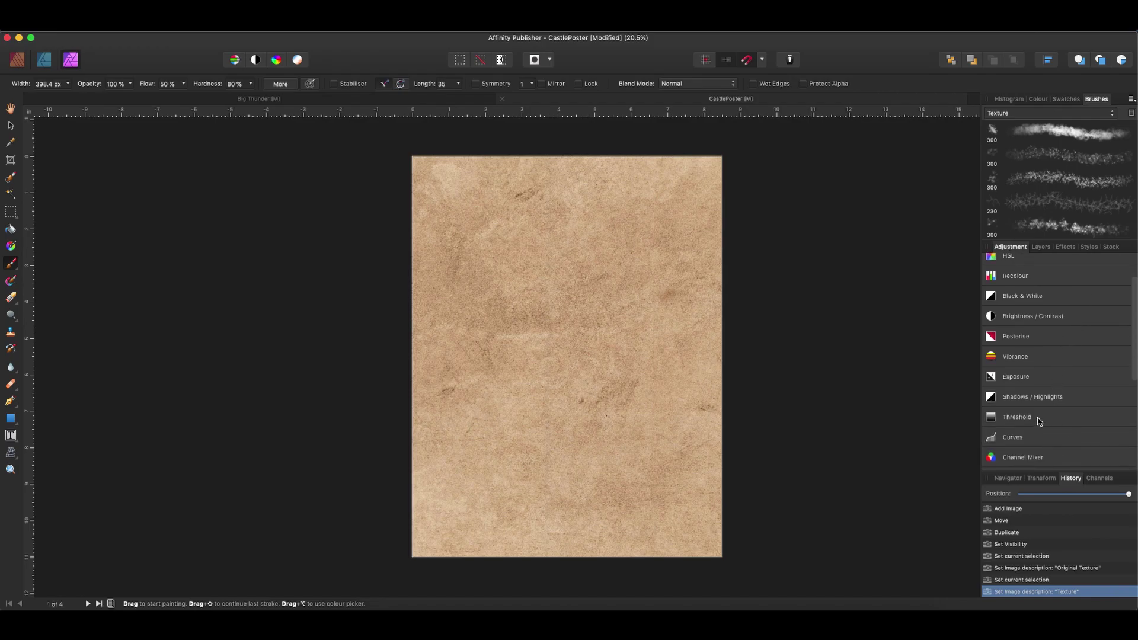
pyautogui.click(1039, 418)
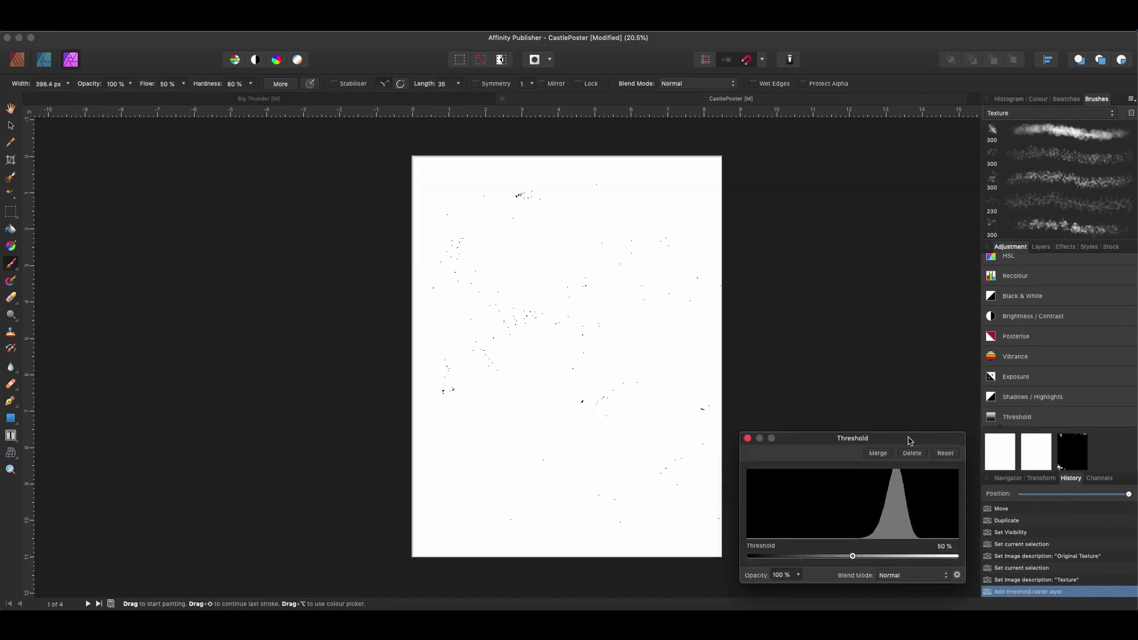
pyautogui.moveTo(909, 438); pyautogui.dragTo(918, 329)
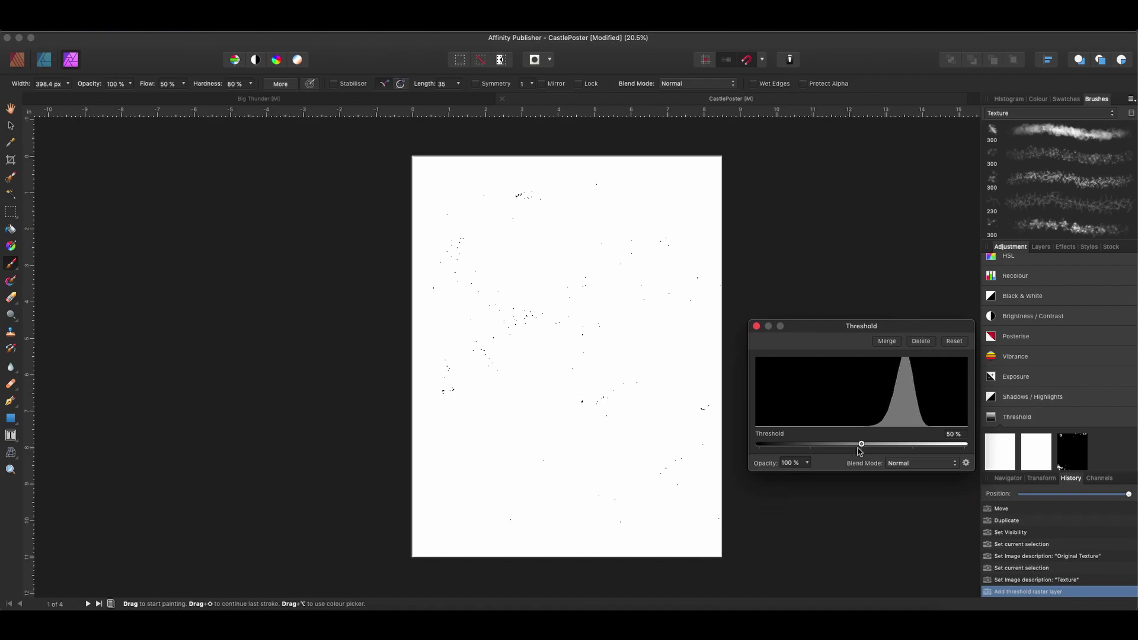
pyautogui.moveTo(862, 446)
pyautogui.mouseDown()
pyautogui.moveTo(823, 446)
pyautogui.moveTo(878, 446)
pyautogui.mouseUp()
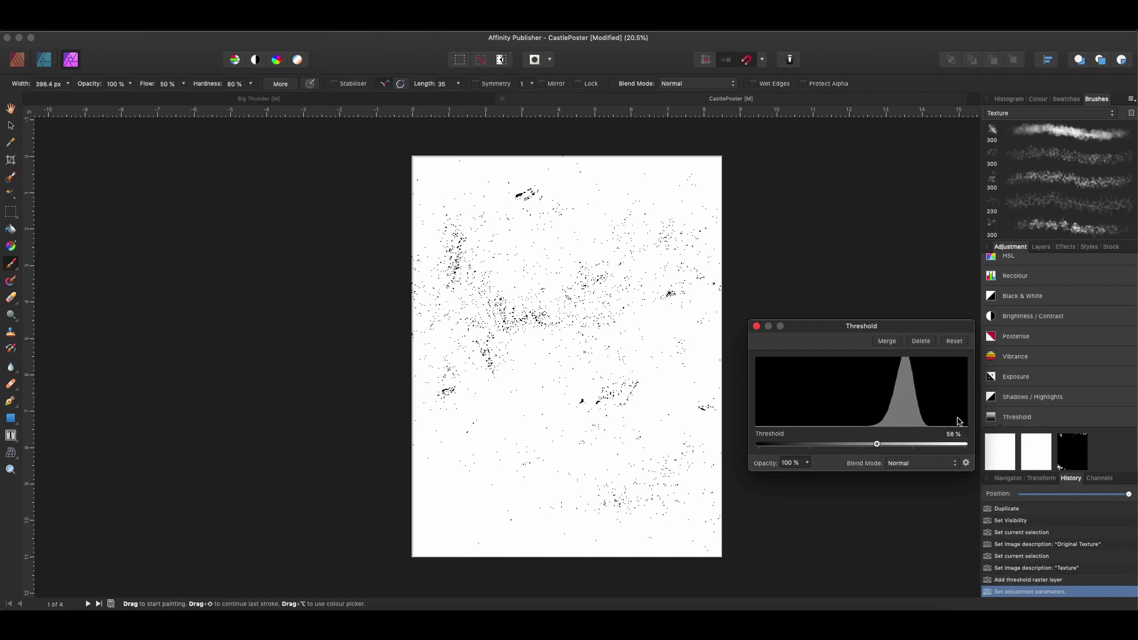
# - Close the Threshold settings and duplicate the Texture layer
pyautogui.click(757, 326)
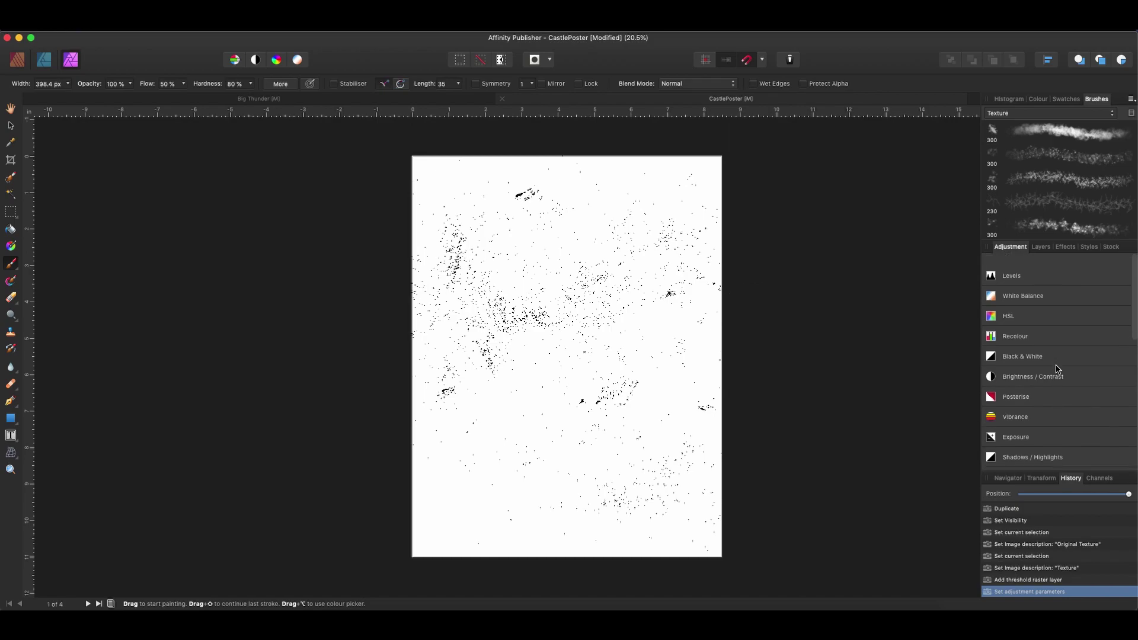
pyautogui.click(1041, 246)
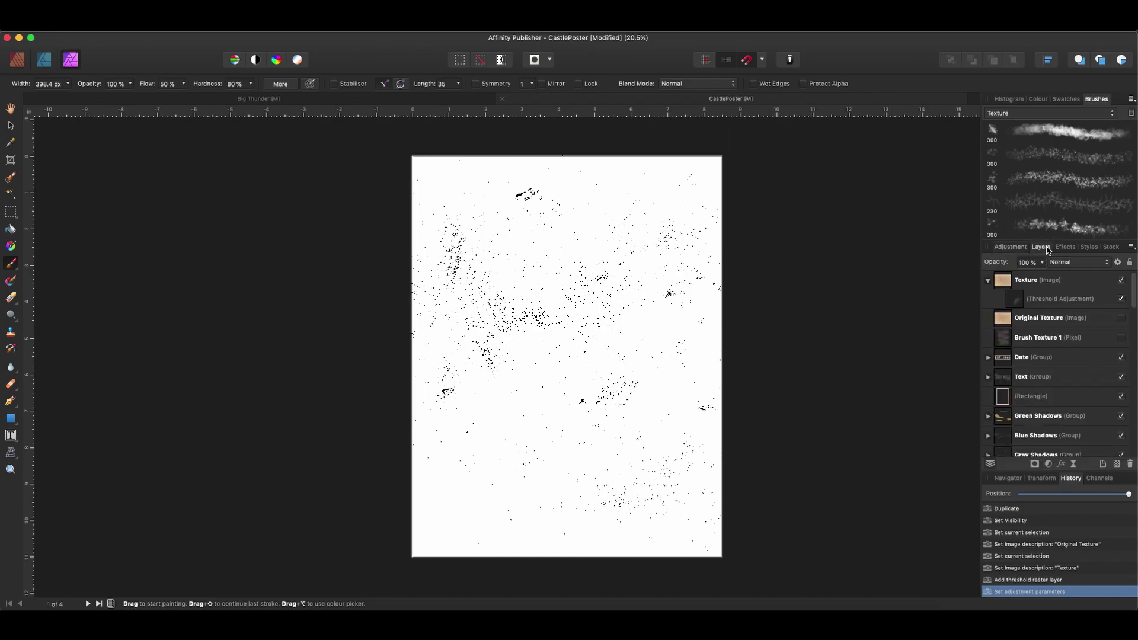
pyautogui.click(1057, 282)
pyautogui.rightClick(1057, 282)
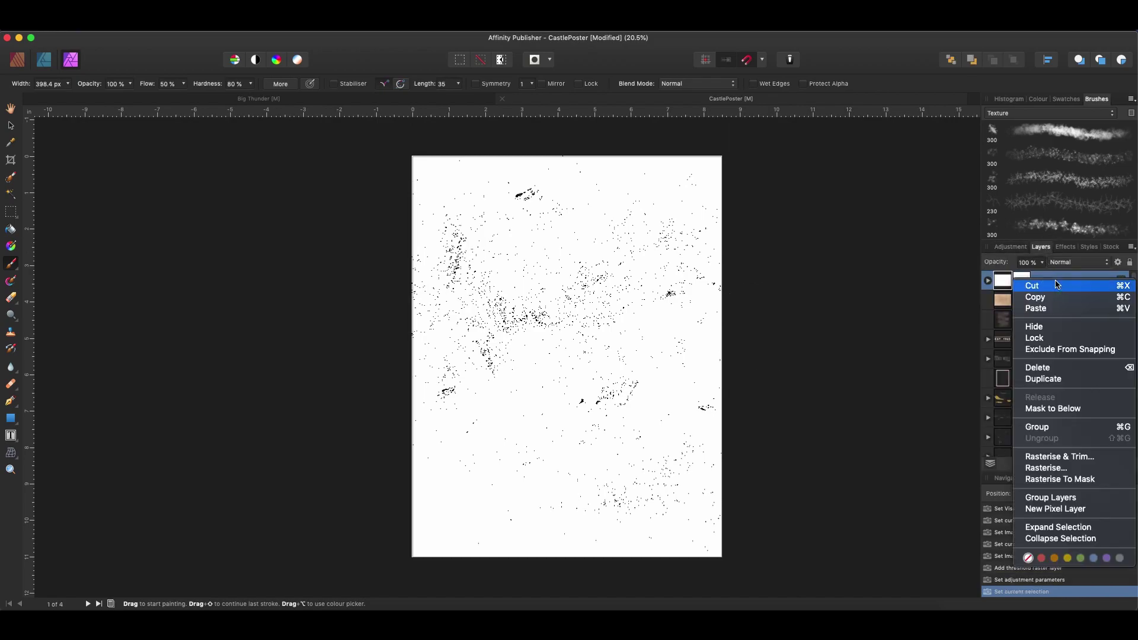
pyautogui.click(1057, 382)
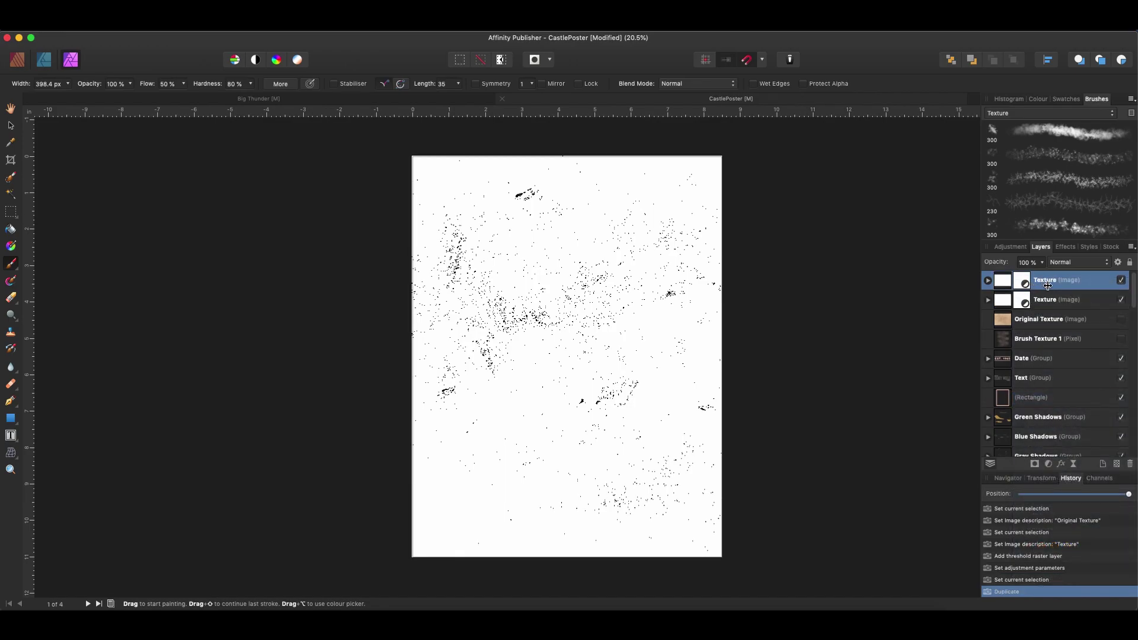
# - Move the Texture copy into Base Vectors, rasterise it to a mask, and hide the standalone Texture layer
pyautogui.moveTo(1067, 282); pyautogui.dragTo(1008, 376)
pyautogui.rightClick(1006, 377)
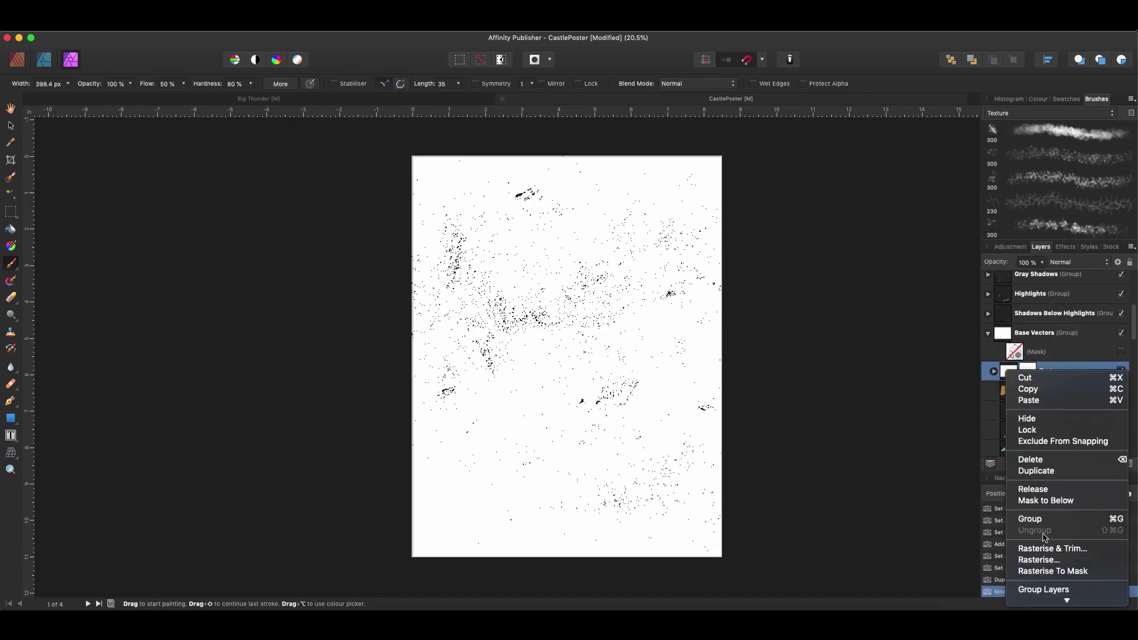
pyautogui.click(1038, 572)
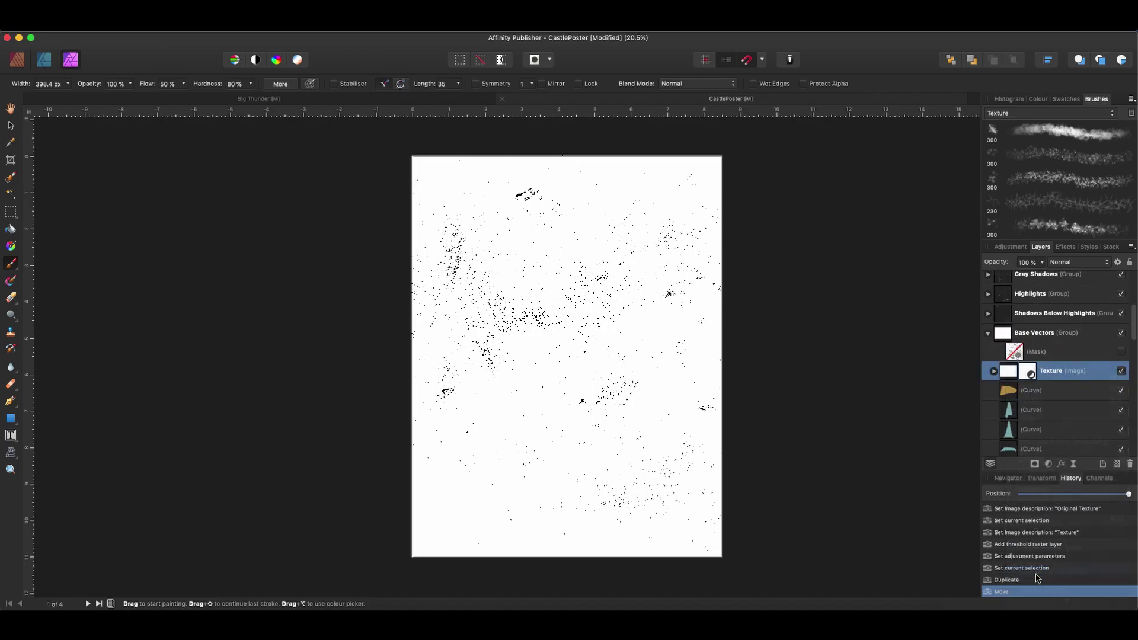
pyautogui.scroll(5, 1067, 356)
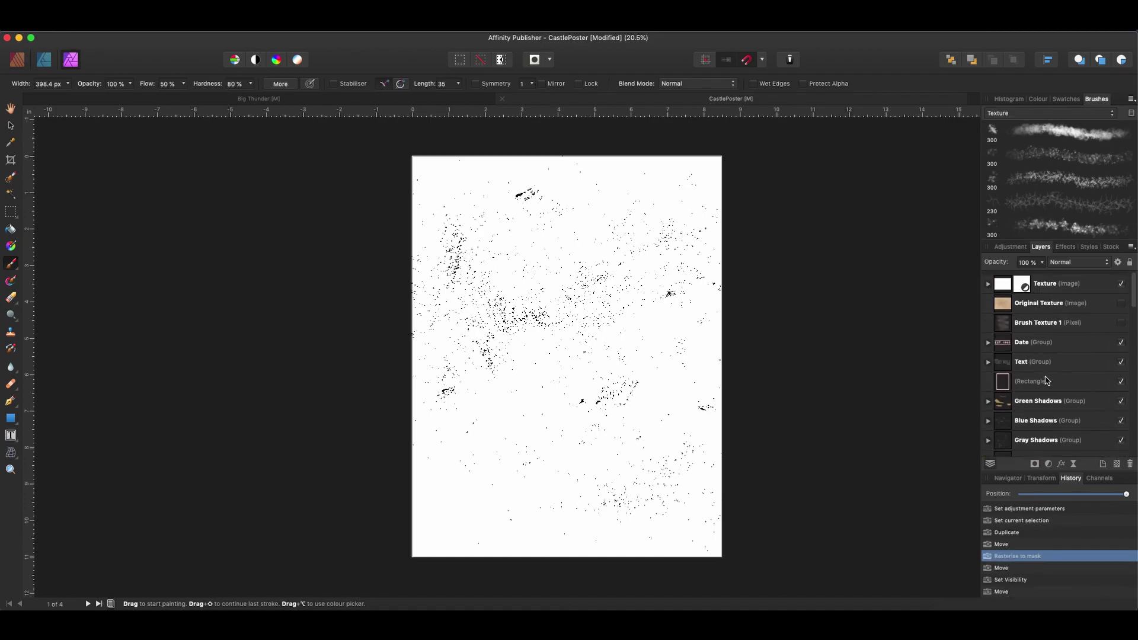
pyautogui.click(1121, 281)
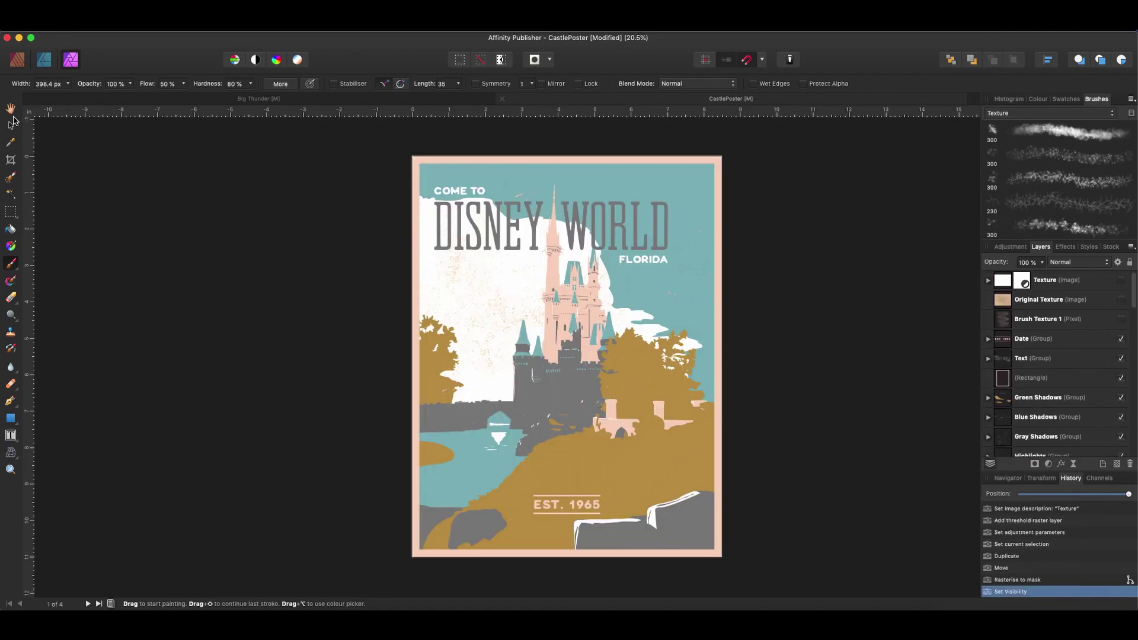
pyautogui.scroll(-10, 1067, 385)
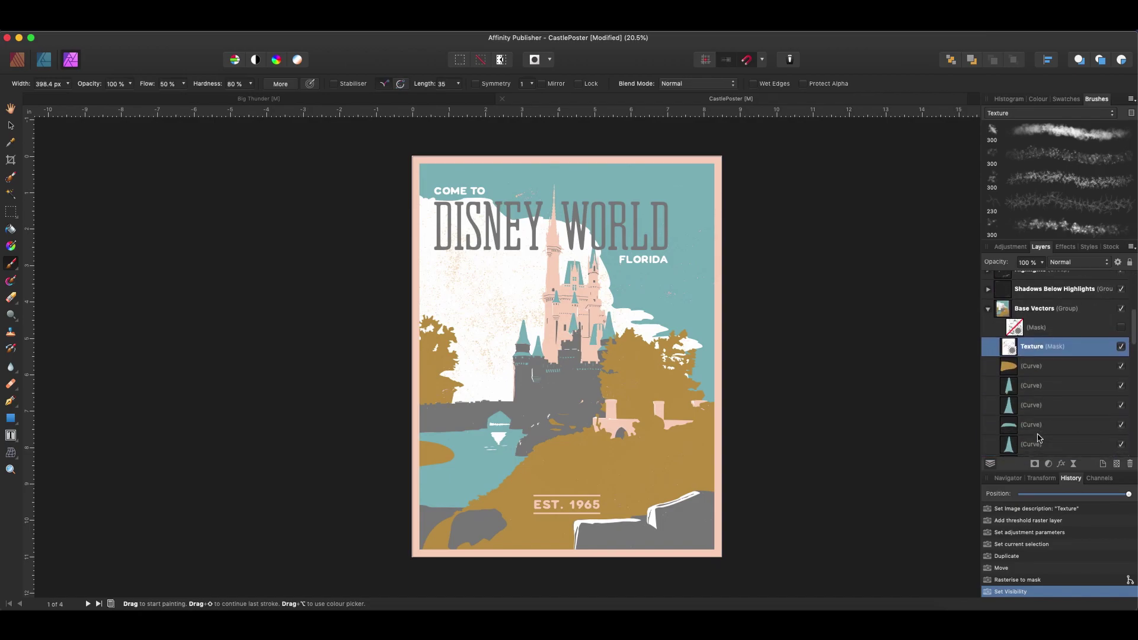
# - Toggle the Texture mask on and off to compare the poster's look
pyautogui.click(1122, 347)
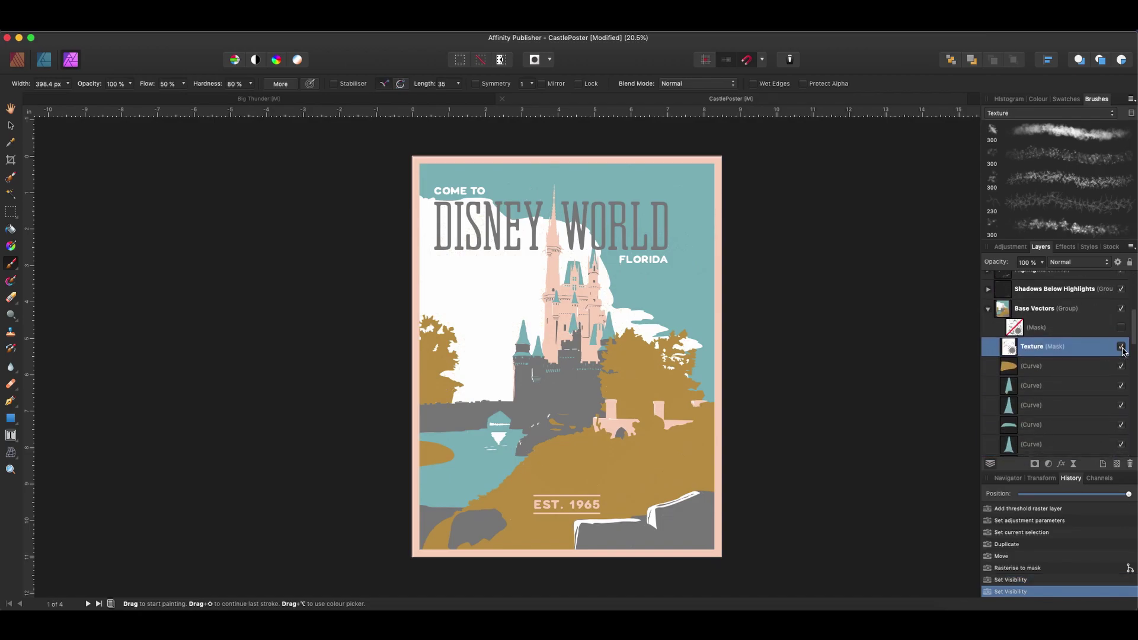
pyautogui.click(1122, 347)
pyautogui.scroll(-10, 1075, 395)
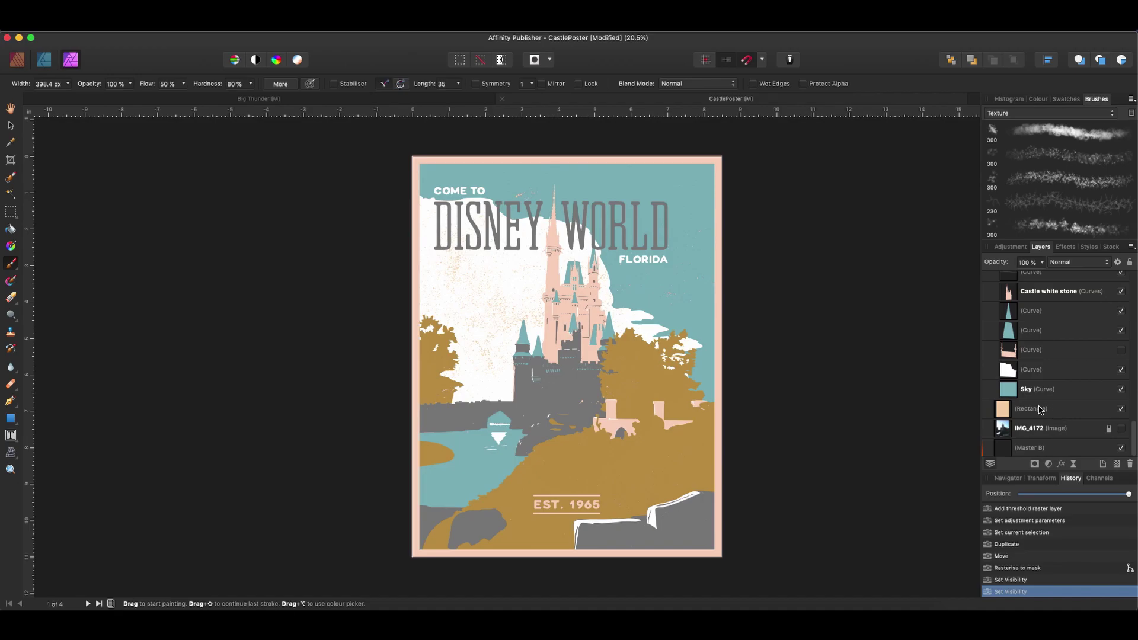
pyautogui.scroll(10, 1061, 387)
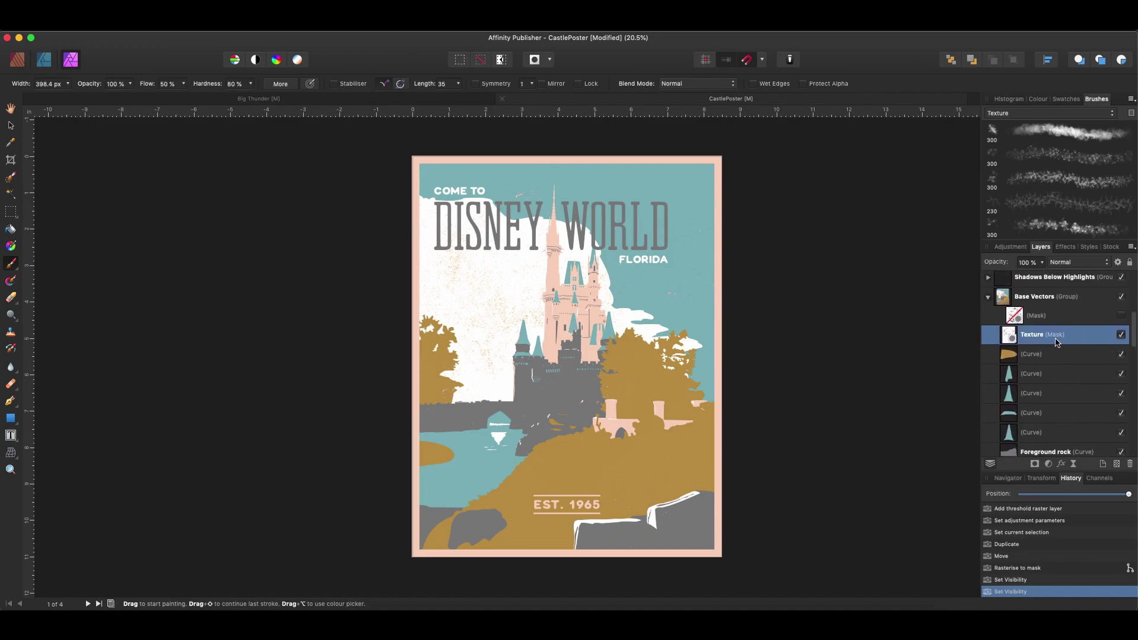
# - Rotate the Base Vectors texture mask about -50° and enlarge it past the page edges
pyautogui.click(10, 125)
pyautogui.moveTo(569, 126); pyautogui.dragTo(568, 207)
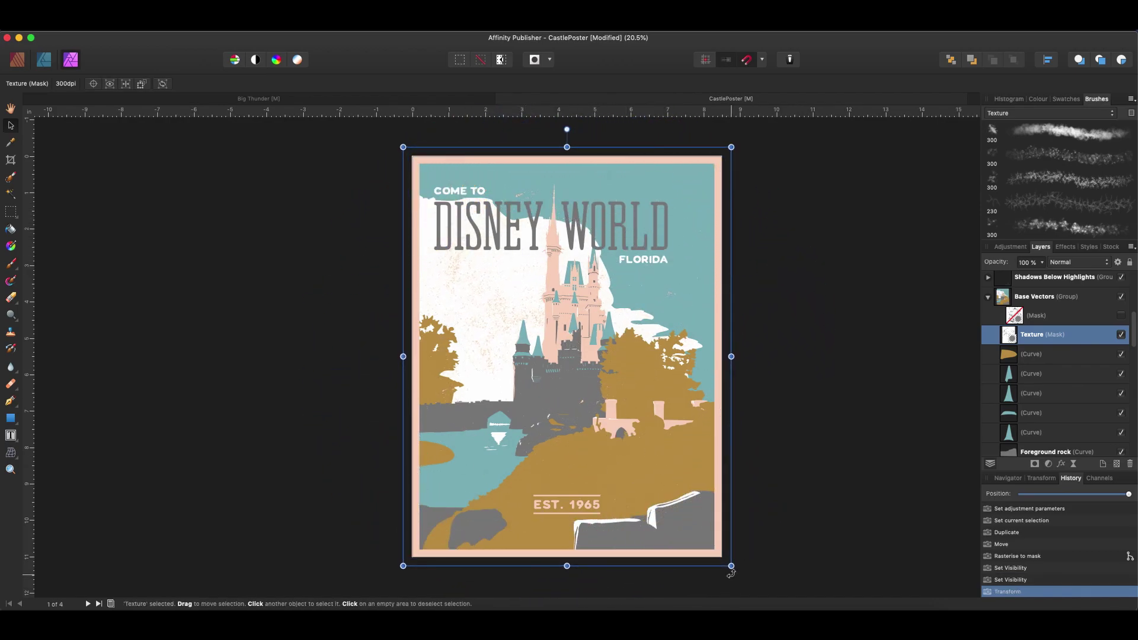
pyautogui.scroll(-5, 771, 581)
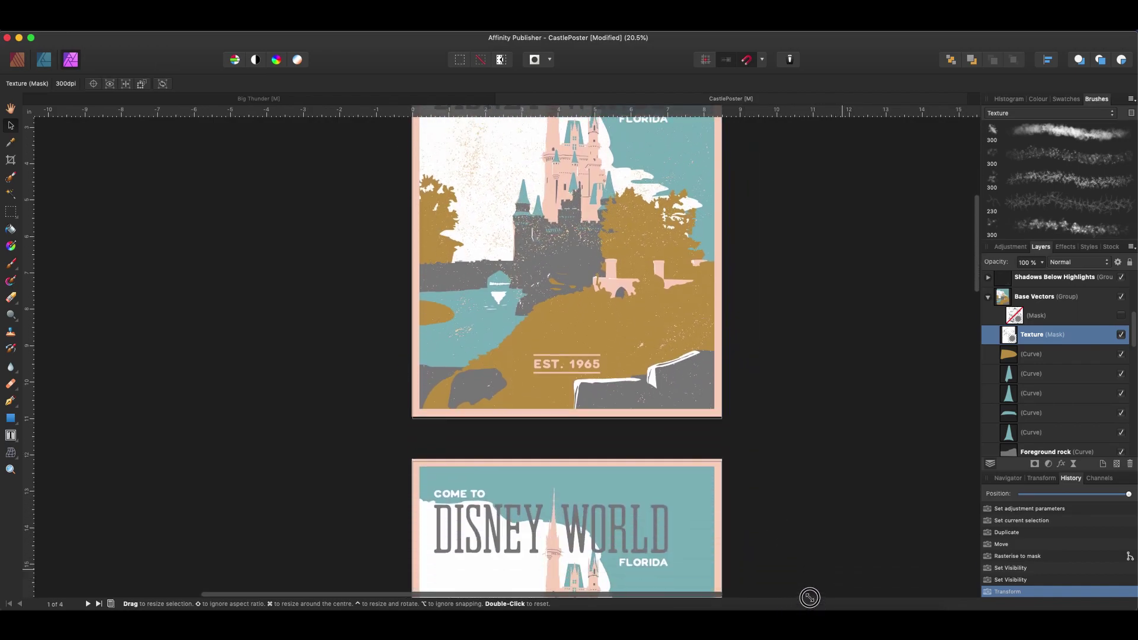
pyautogui.moveTo(724, 409); pyautogui.dragTo(750, 424)
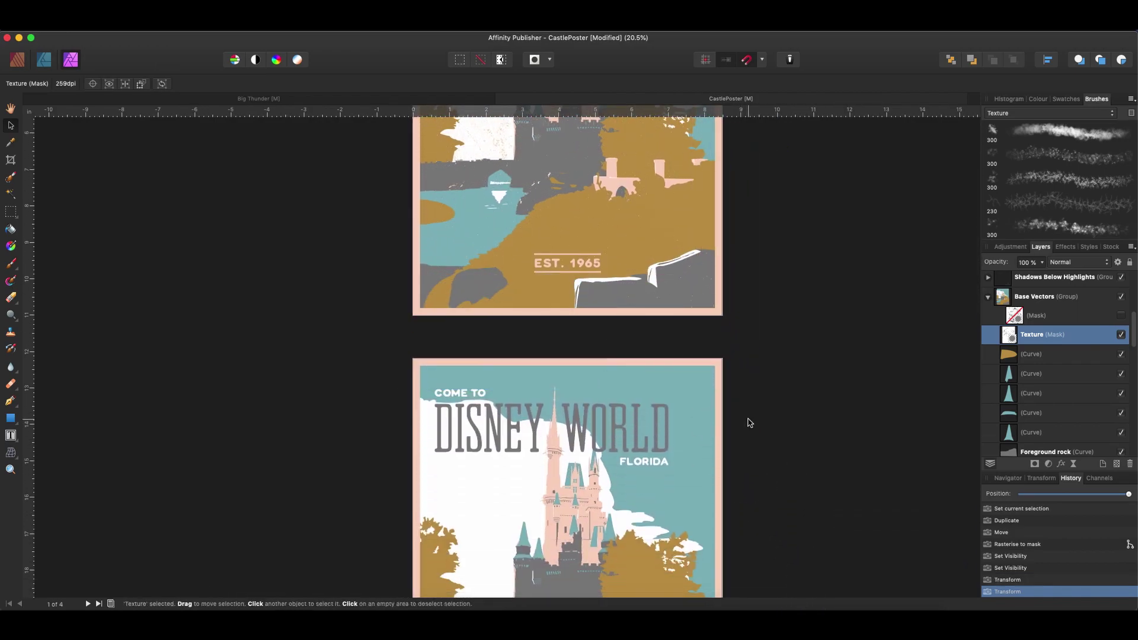
pyautogui.scroll(4, 696, 399)
pyautogui.scroll(3, 696, 401)
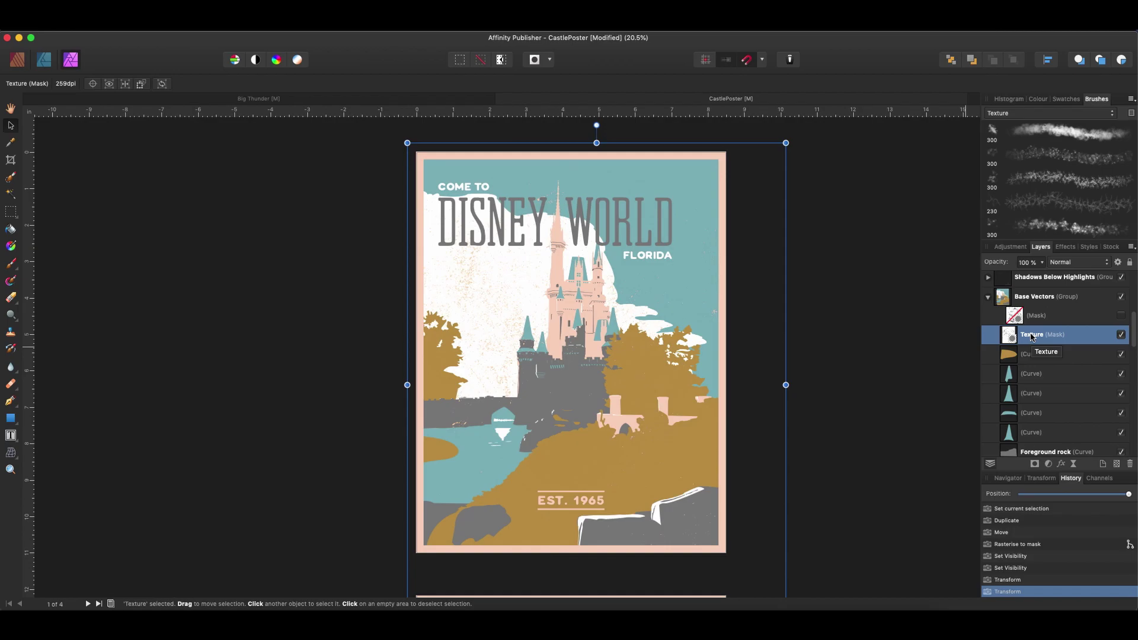
# - Duplicate the Texture mask and move the copy into the Foreground brush layer
pyautogui.rightClick(1033, 339)
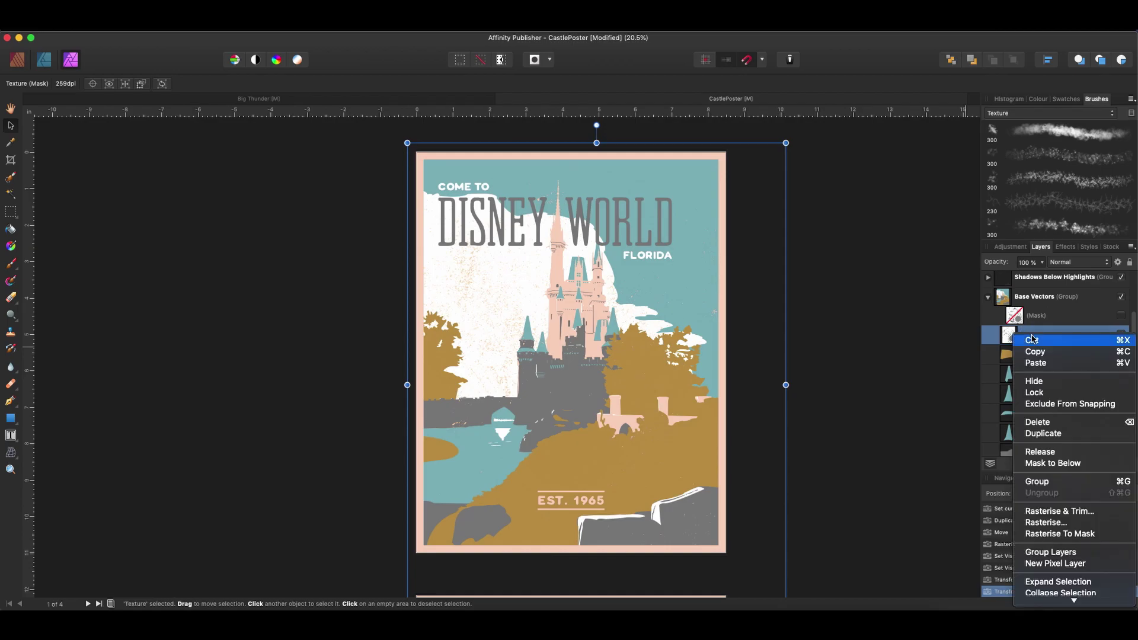
pyautogui.click(1065, 439)
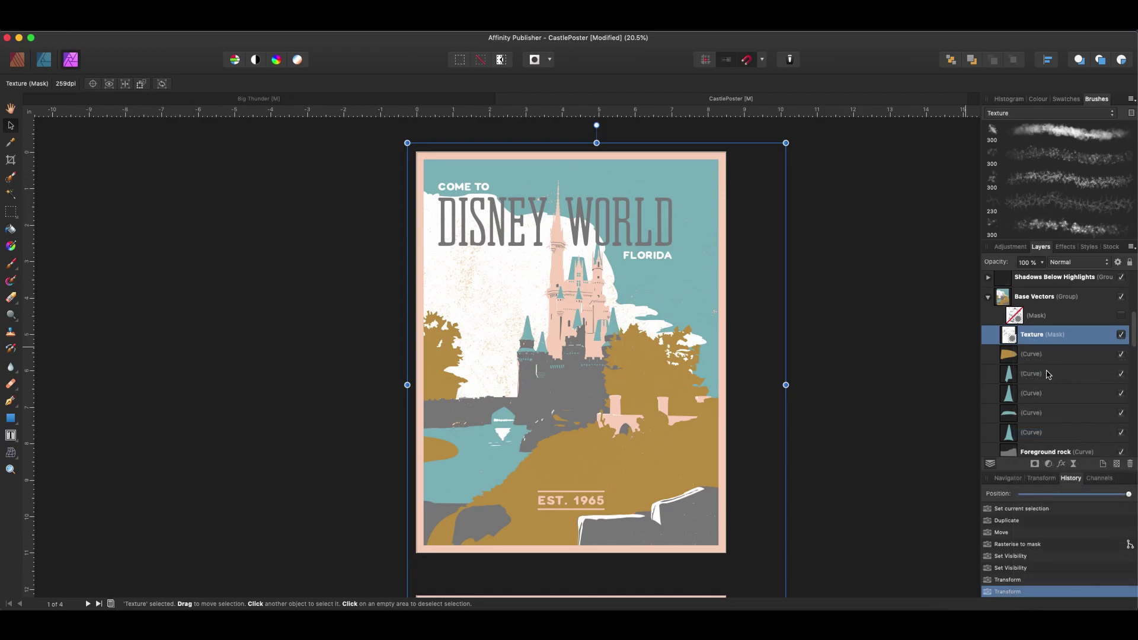
pyautogui.click(1029, 358)
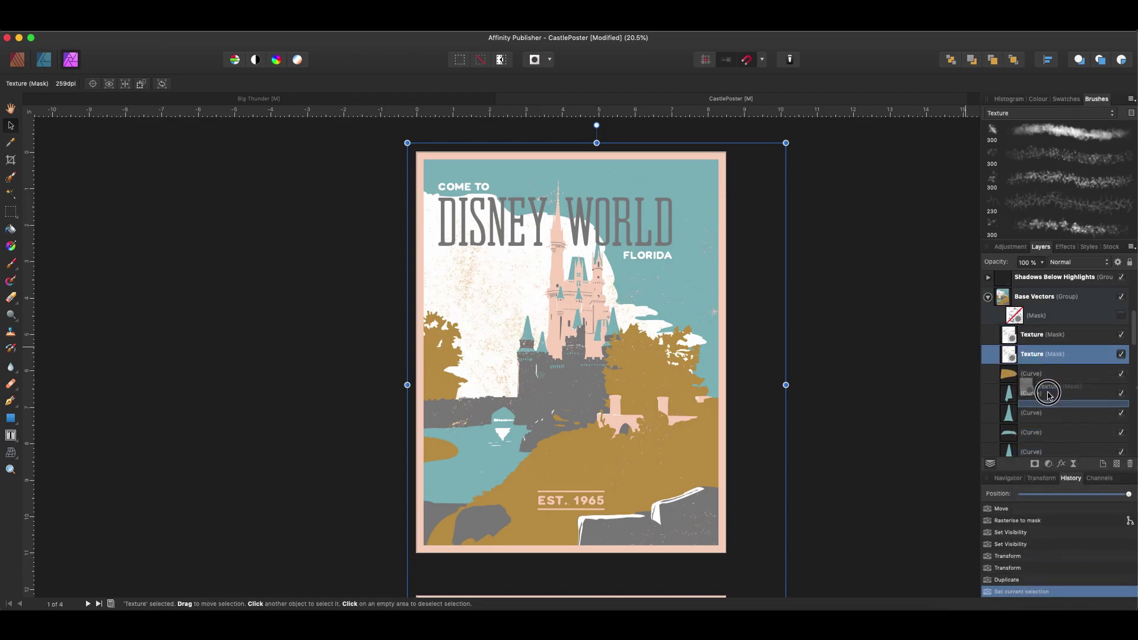
pyautogui.moveTo(1049, 394)
pyautogui.mouseDown()
pyautogui.moveTo(1011, 355)
pyautogui.moveTo(1023, 347)
pyautogui.mouseUp()
pyautogui.scroll(-5, 1047, 394)
pyautogui.scroll(-1, 1045, 397)
pyautogui.scroll(-1, 1011, 356)
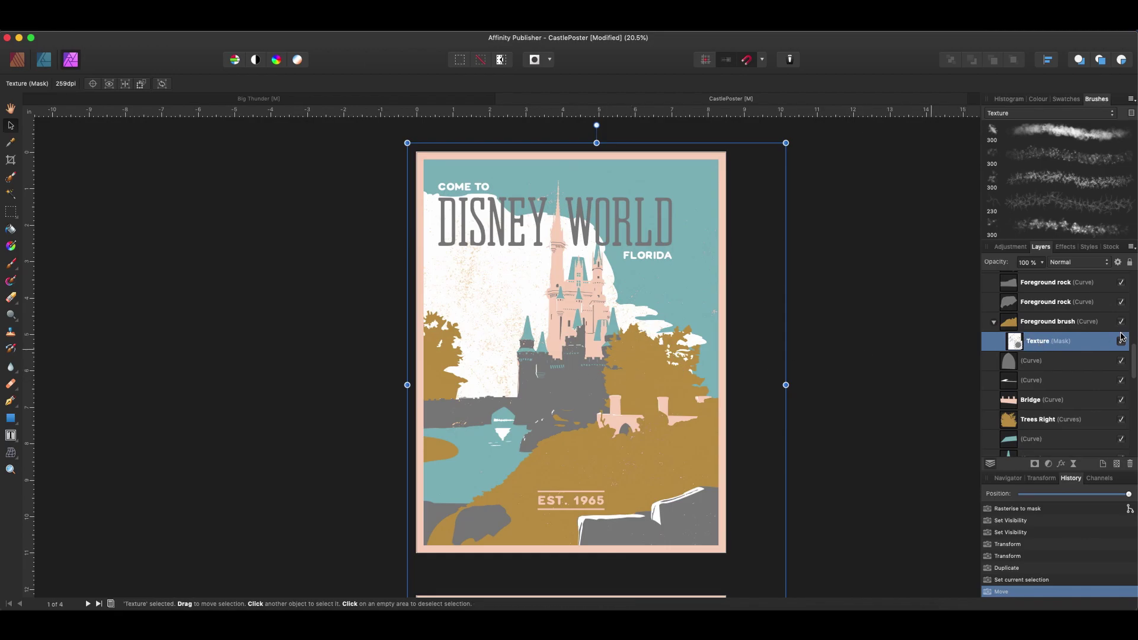
# - Rotate the foreground texture mask to -75° and position it over the poster's lower half
pyautogui.moveTo(618, 339); pyautogui.dragTo(648, 471)
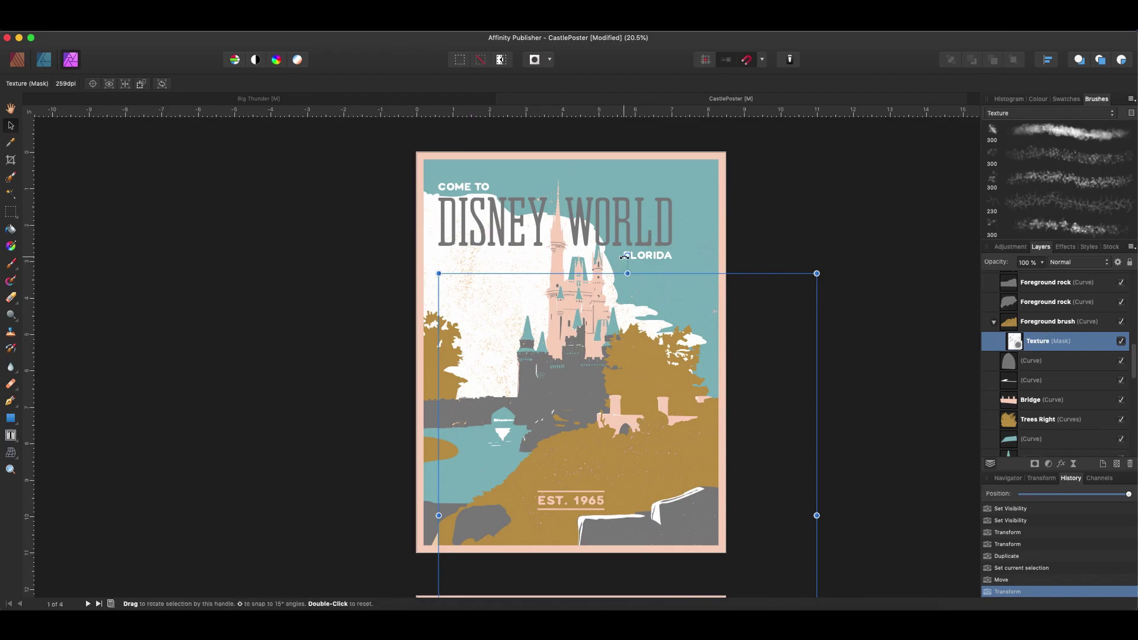
pyautogui.moveTo(628, 256); pyautogui.dragTo(854, 514)
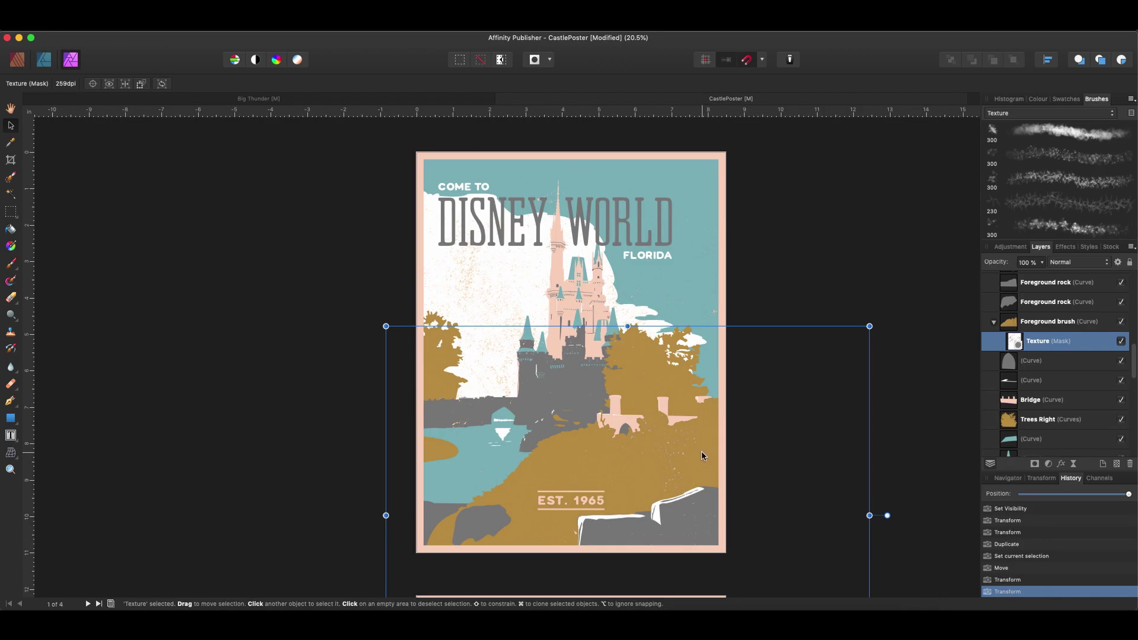
pyautogui.moveTo(666, 460); pyautogui.dragTo(579, 515)
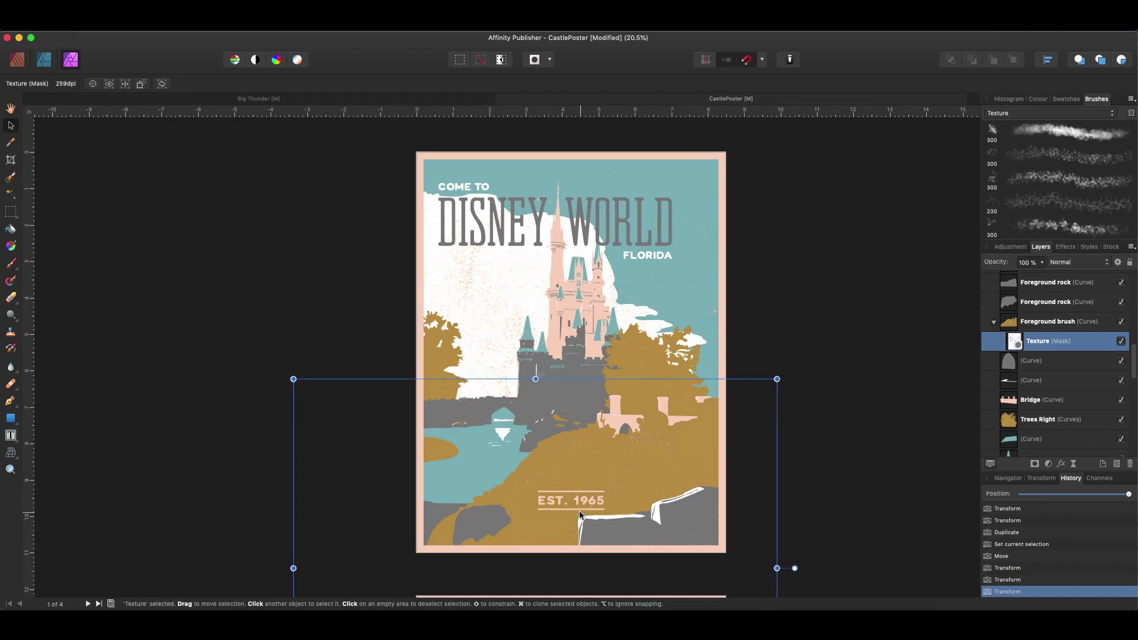
pyautogui.scroll(5, 561, 475)
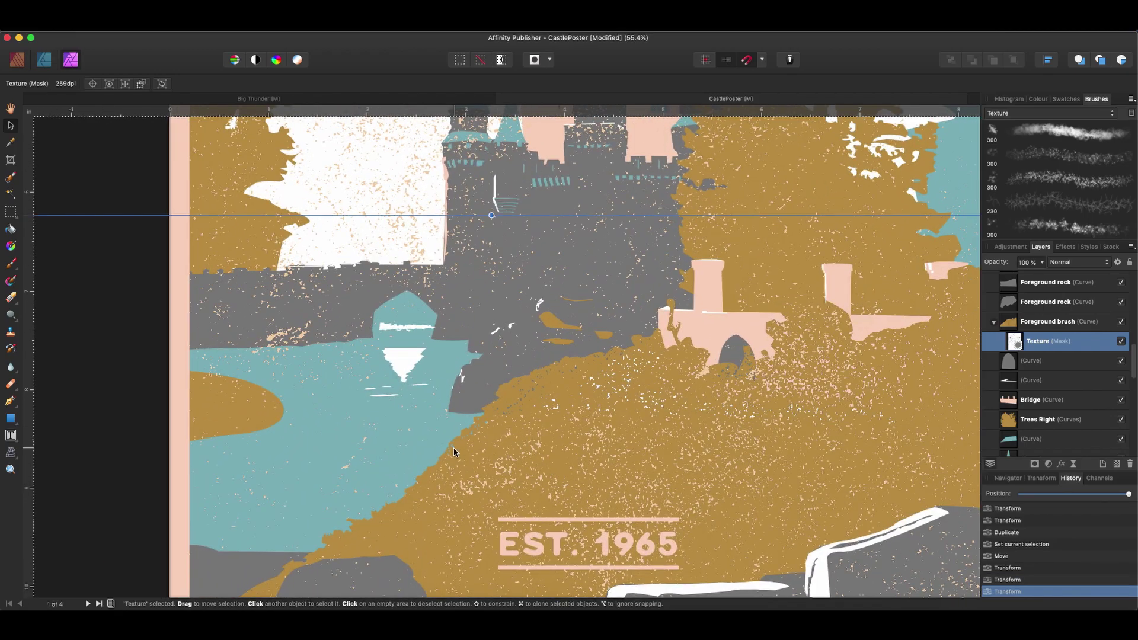
pyautogui.scroll(-5, 500, 469)
pyautogui.moveTo(571, 466); pyautogui.dragTo(618, 440)
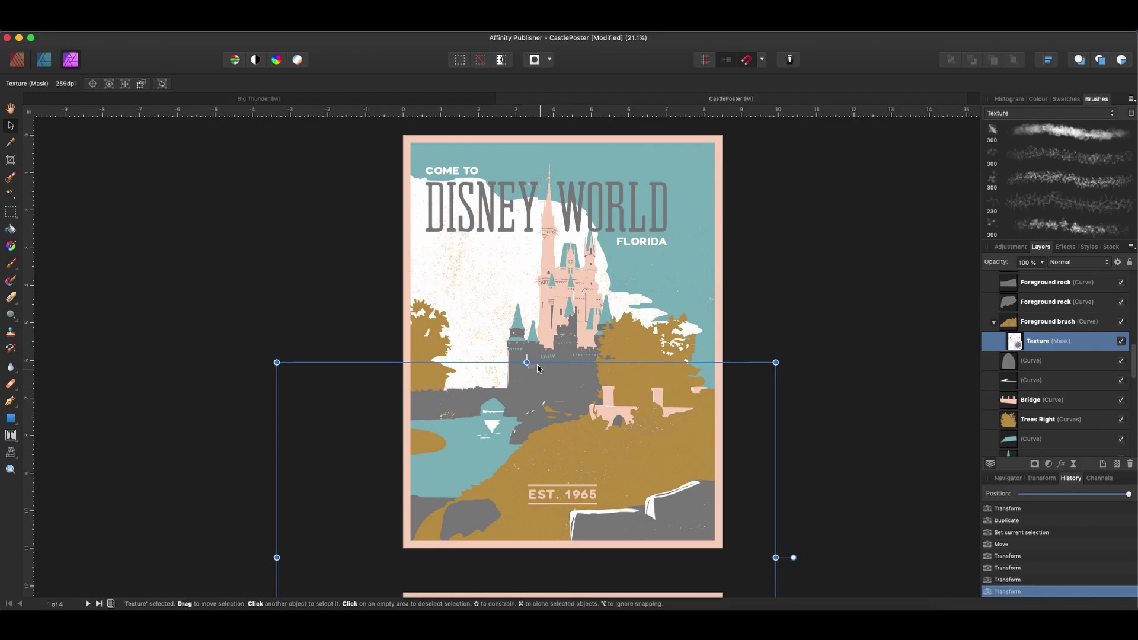
# - Select the white cloud shape, then clear the selection and reselect the foreground Texture mask
pyautogui.click(492, 273)
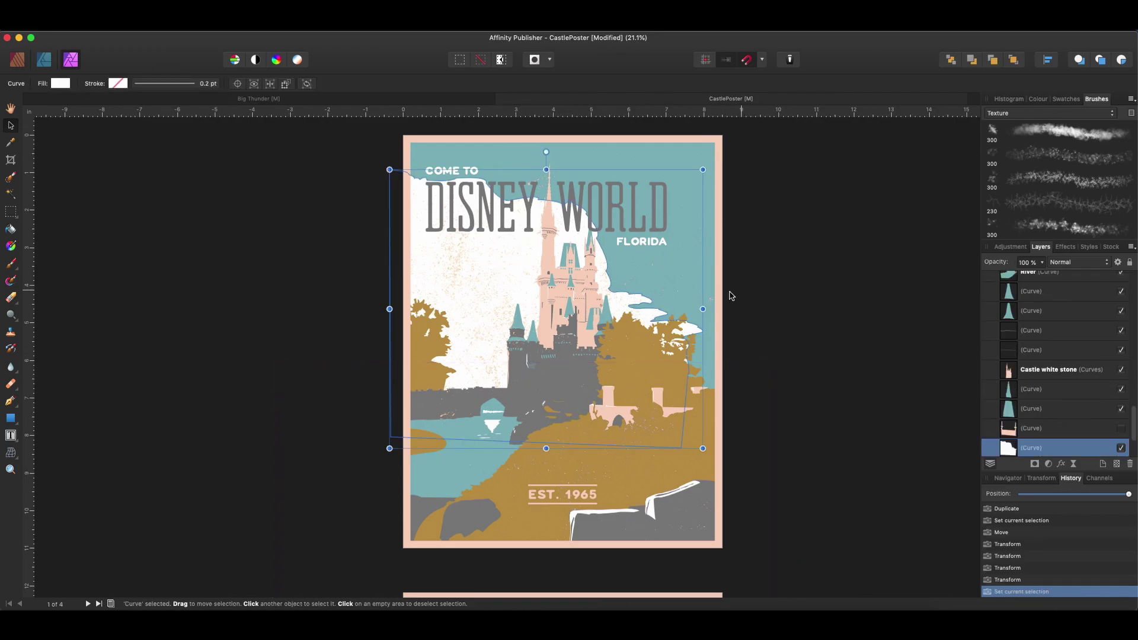
pyautogui.click(356, 283)
pyautogui.scroll(5, 1053, 391)
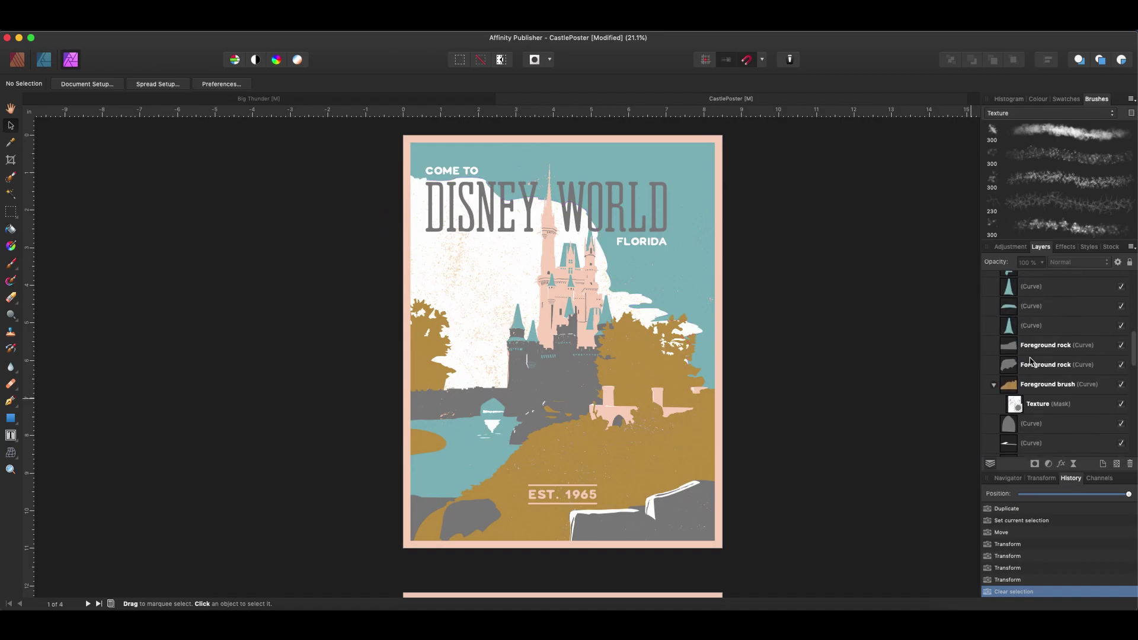
pyautogui.click(1052, 401)
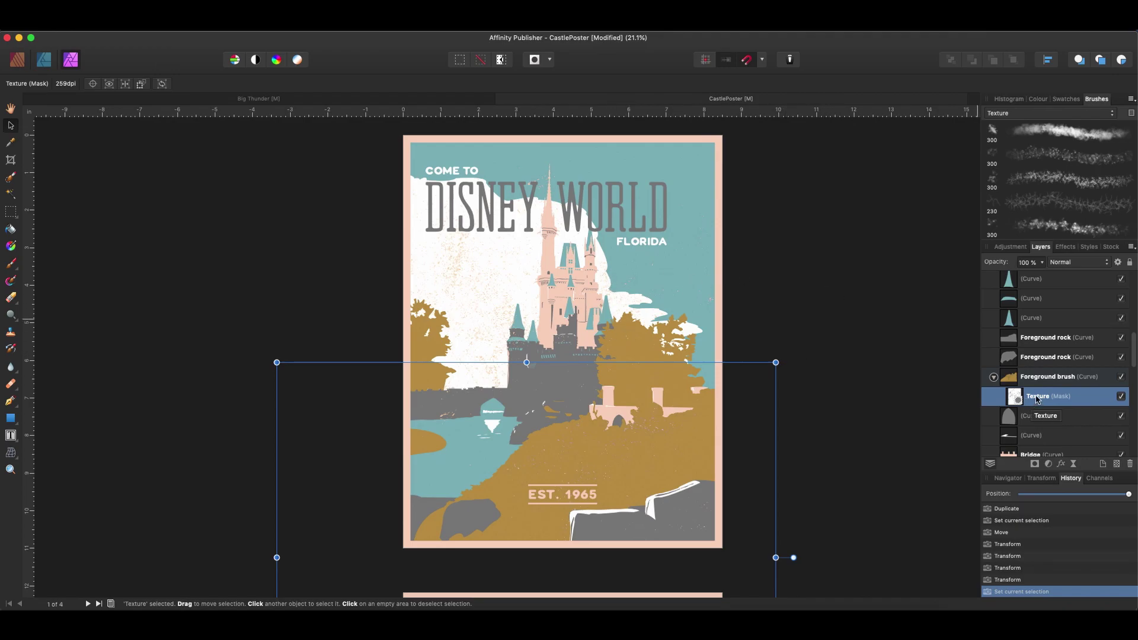
pyautogui.scroll(10, 1038, 400)
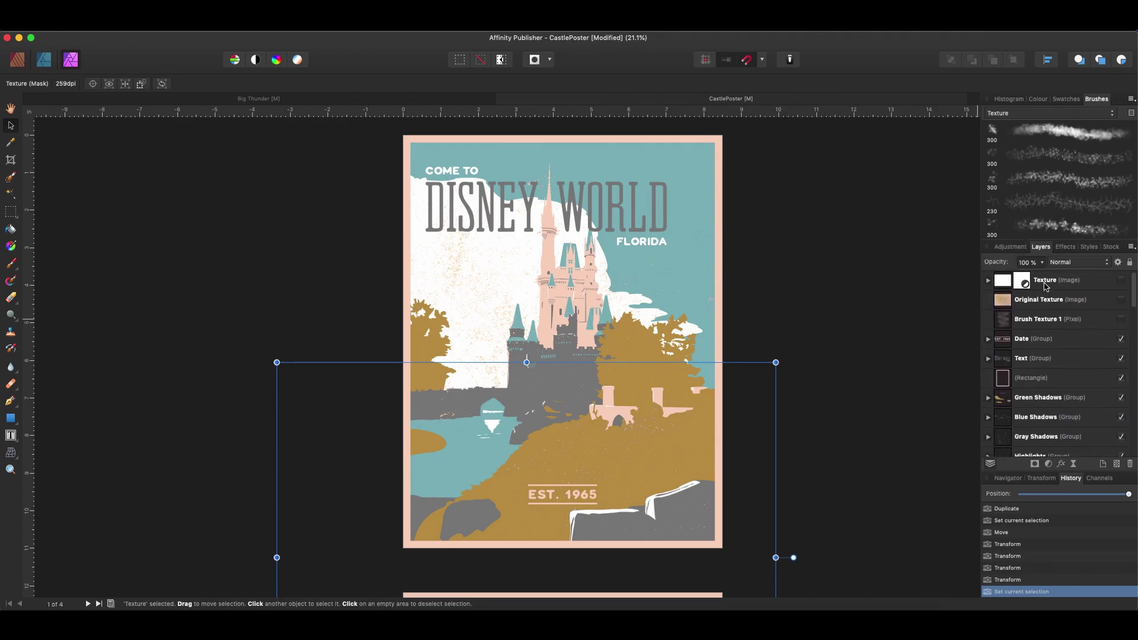
# - Rename the standalone Texture layer to 'Live Texture'
pyautogui.click(1045, 286)
pyautogui.click(987, 279)
pyautogui.doubleClick(1027, 280)
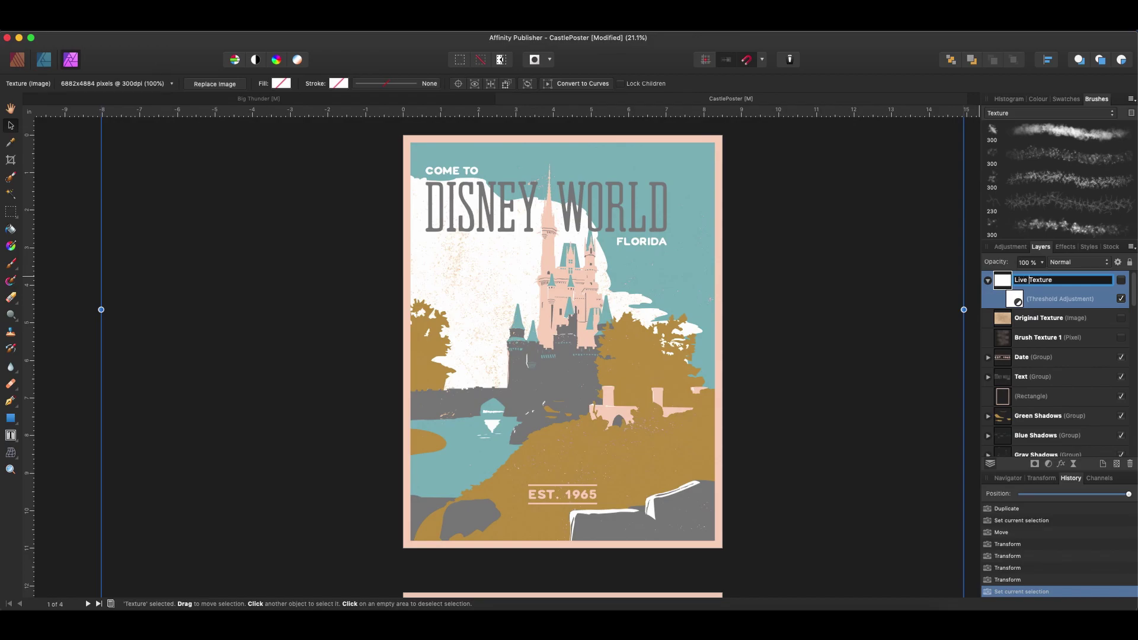
pyautogui.press('Return')
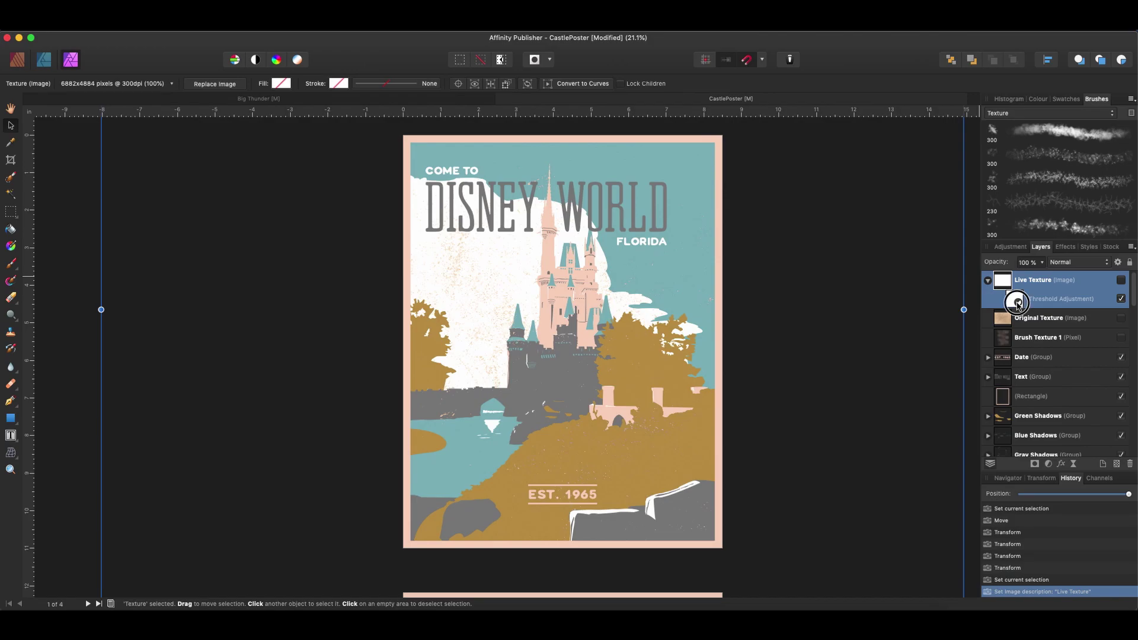
# - Make Live Texture visible and raise its Threshold adjustment from 58% to 63%
pyautogui.doubleClick(1018, 303)
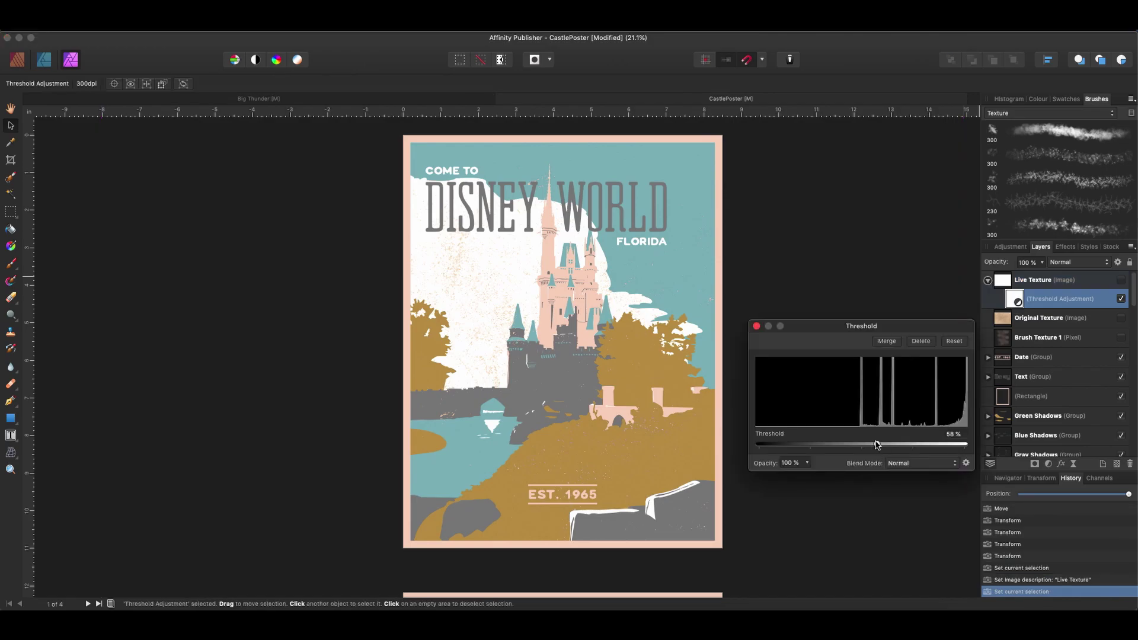
pyautogui.click(1123, 282)
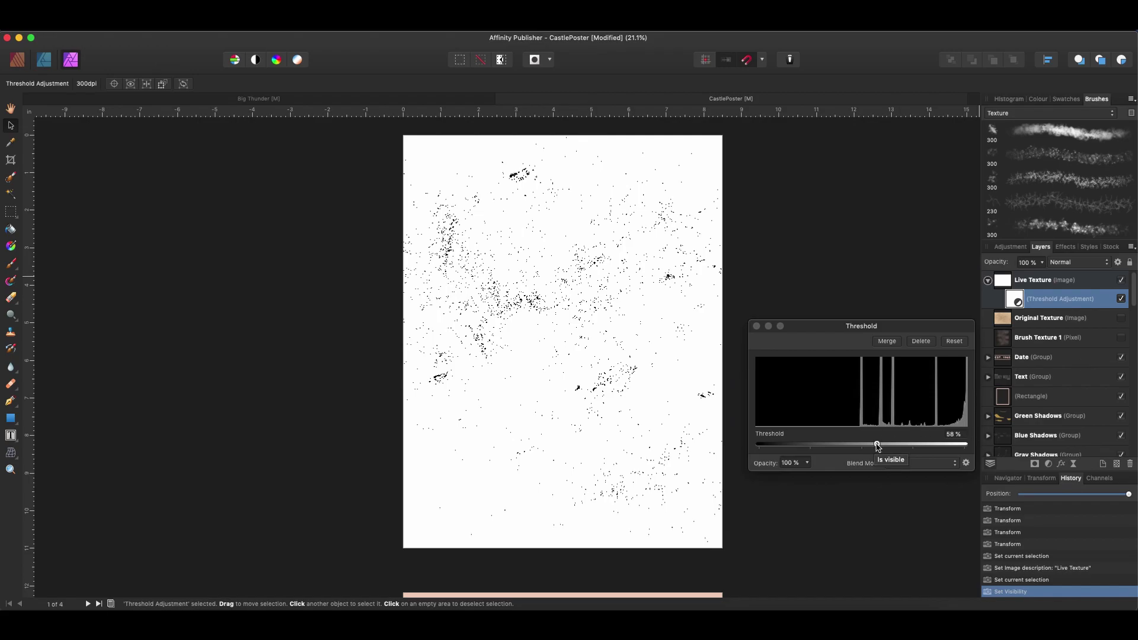
pyautogui.moveTo(879, 446); pyautogui.dragTo(890, 449)
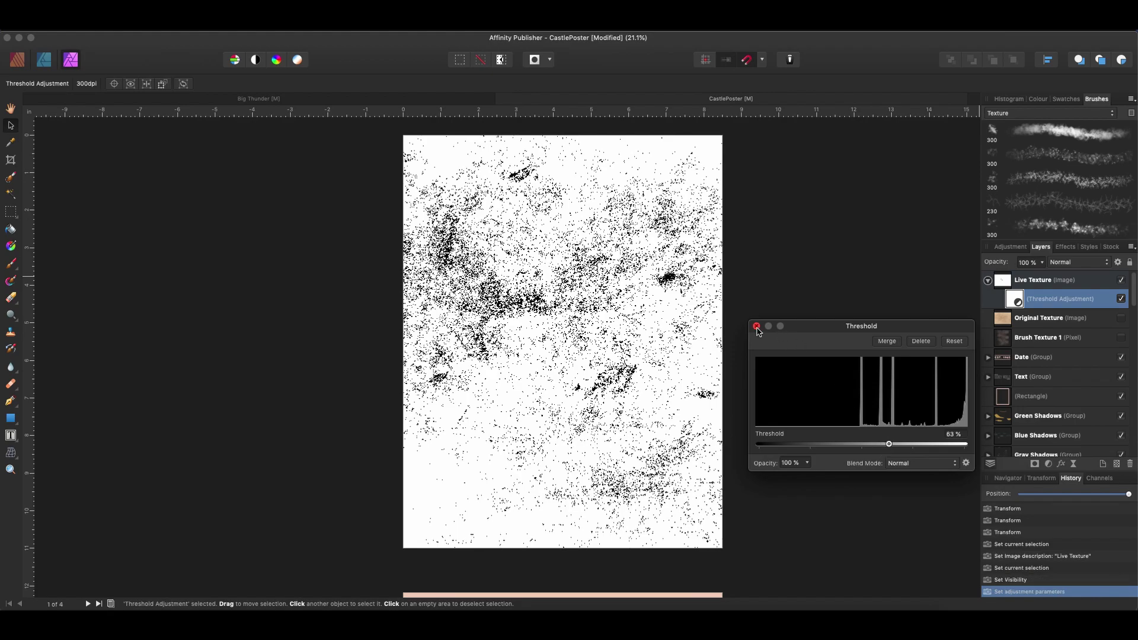
pyautogui.click(757, 327)
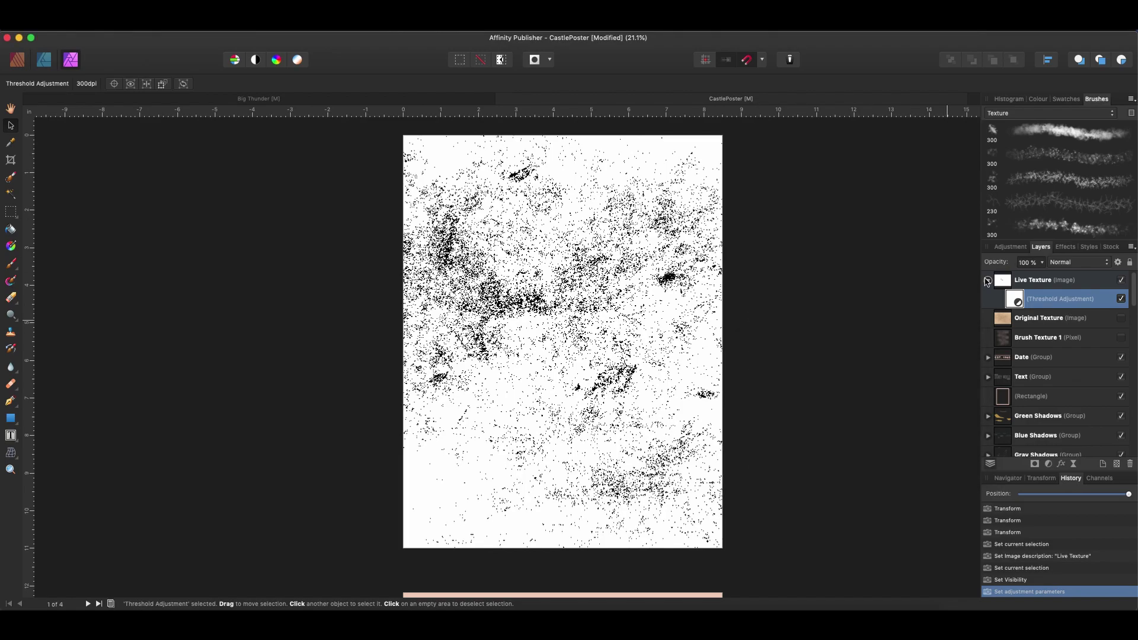
pyautogui.click(988, 281)
# - Duplicate Live Texture and name the copy 'Text Texture'
pyautogui.rightClick(1047, 285)
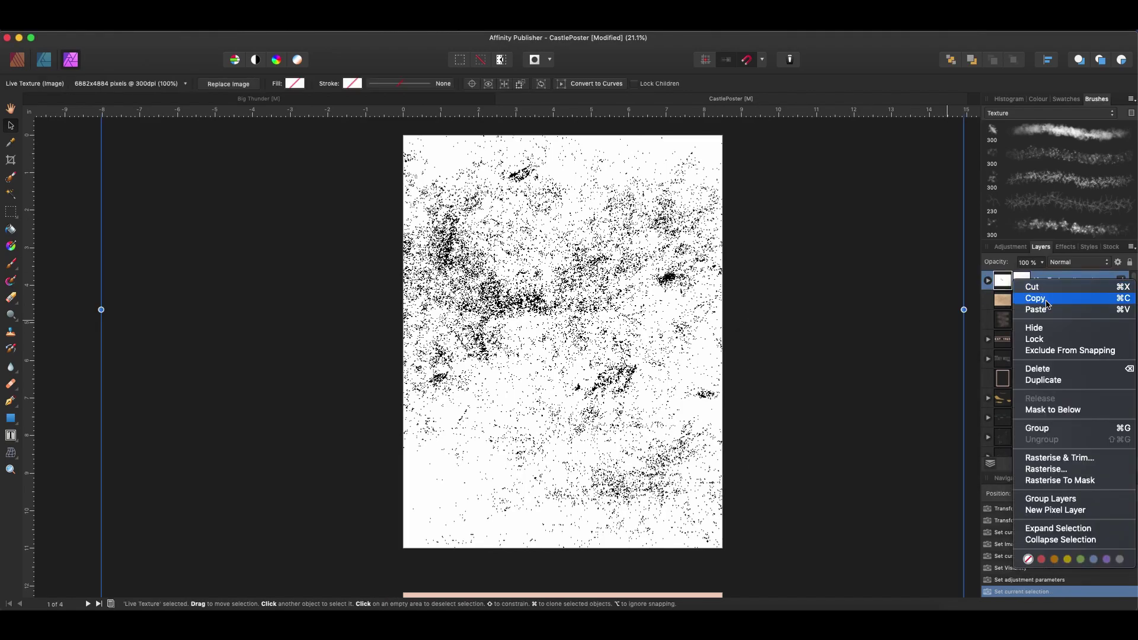
pyautogui.click(1062, 381)
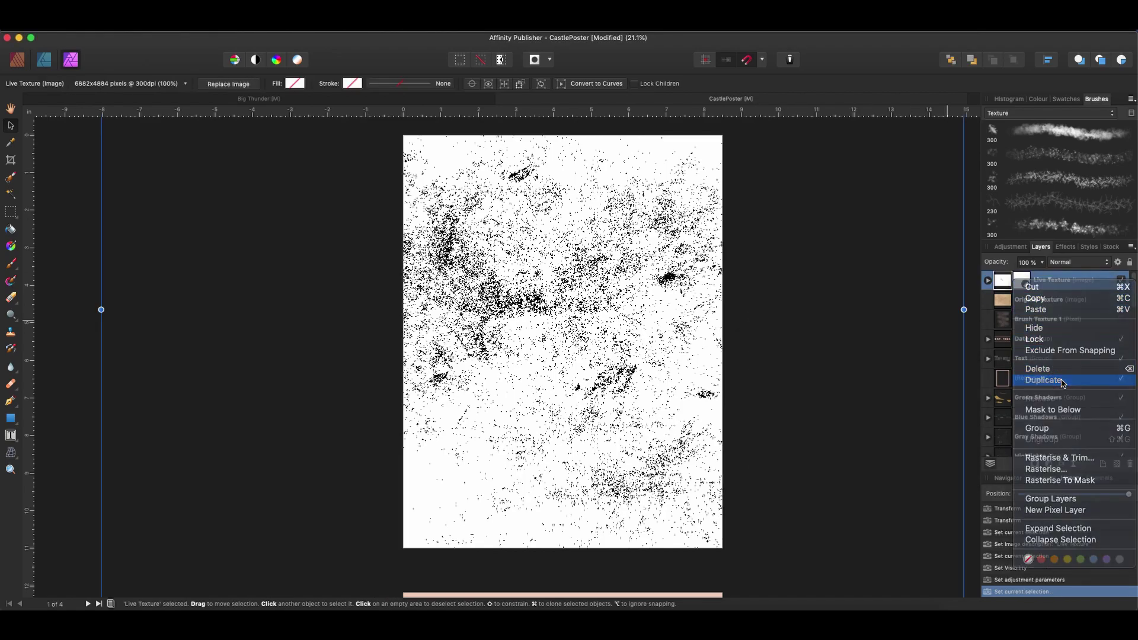
pyautogui.doubleClick(1038, 282)
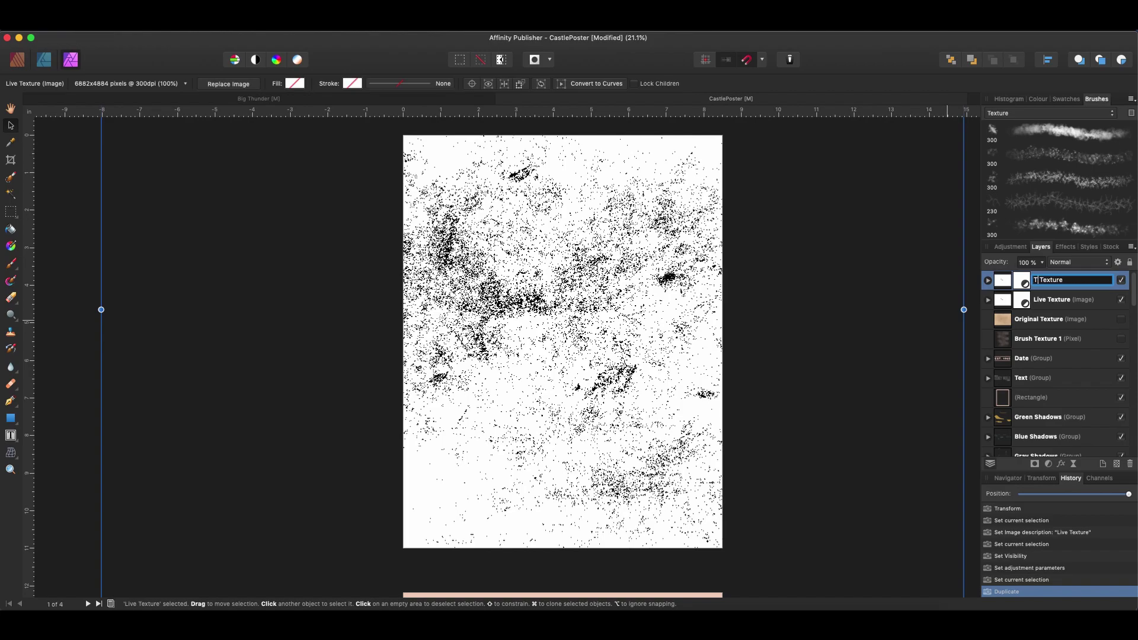
pyautogui.write('Text')
pyautogui.press('Return')
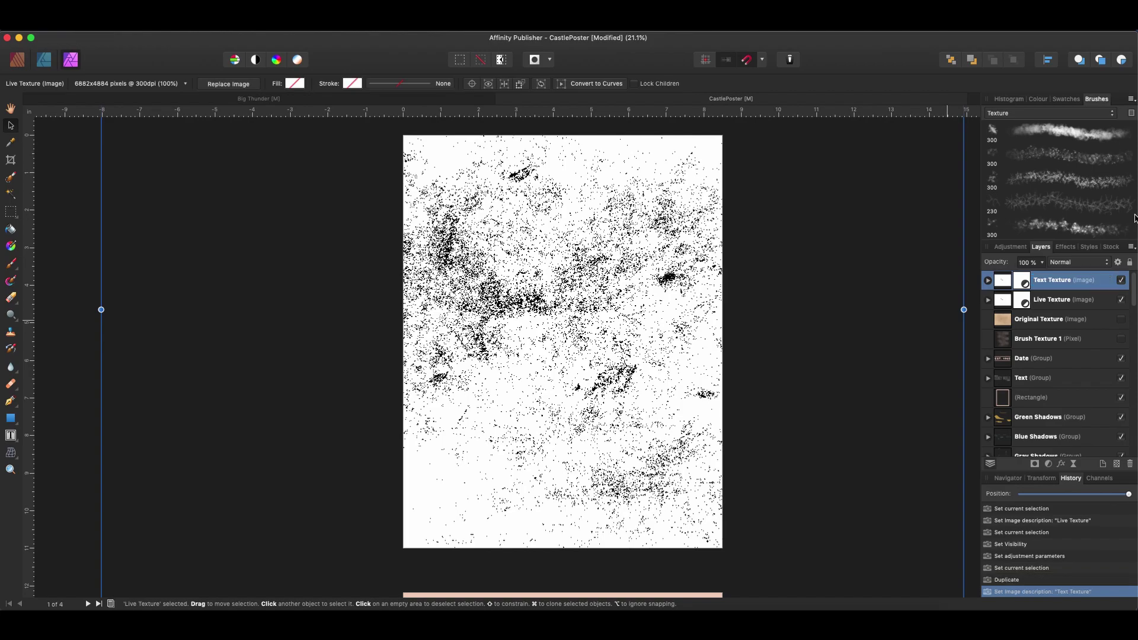
# - Move Text Texture into the Text group and hide the Live Texture layer
pyautogui.moveTo(1038, 284); pyautogui.dragTo(1018, 385)
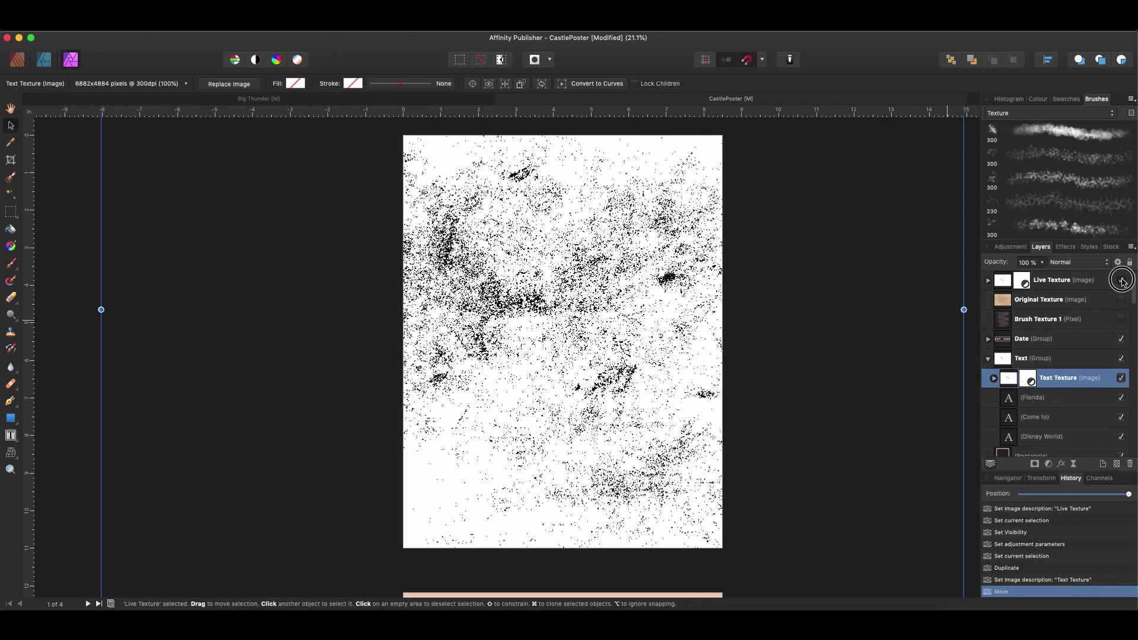
pyautogui.click(1121, 299)
pyautogui.rightClick(1055, 384)
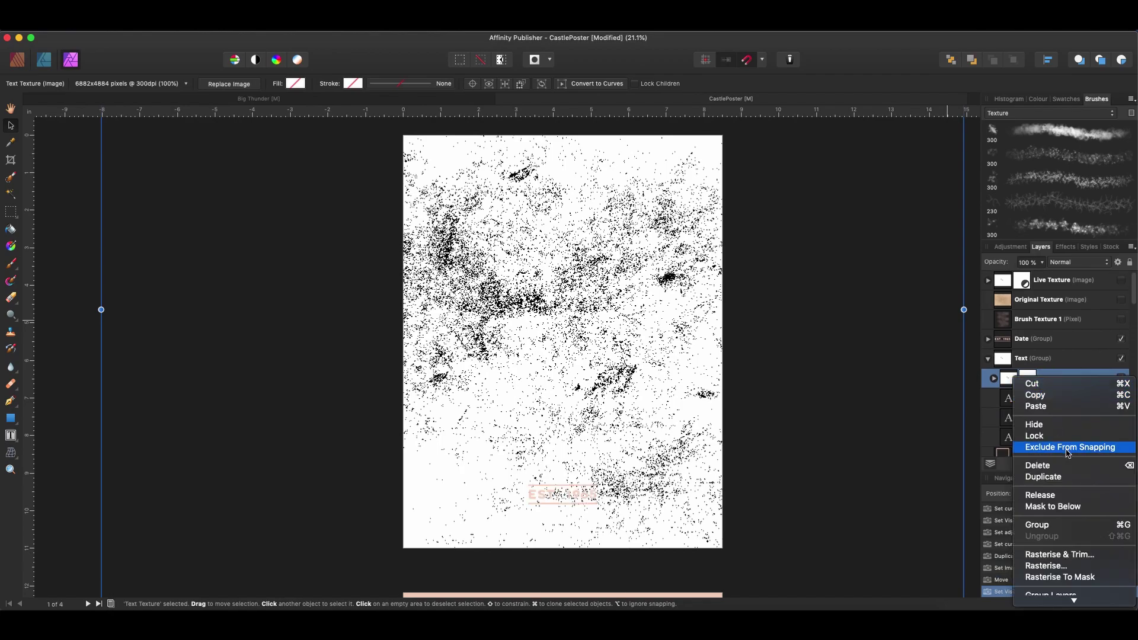
# - Rasterise Text Texture to a mask and toggle it to compare the lettering
pyautogui.click(1079, 578)
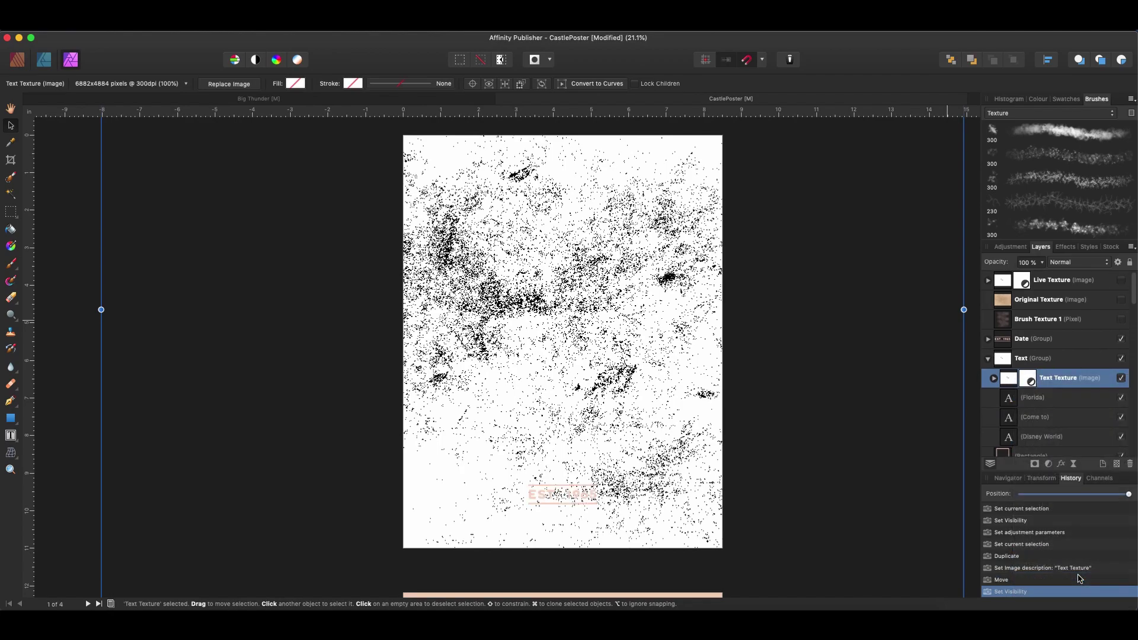
pyautogui.click(1121, 378)
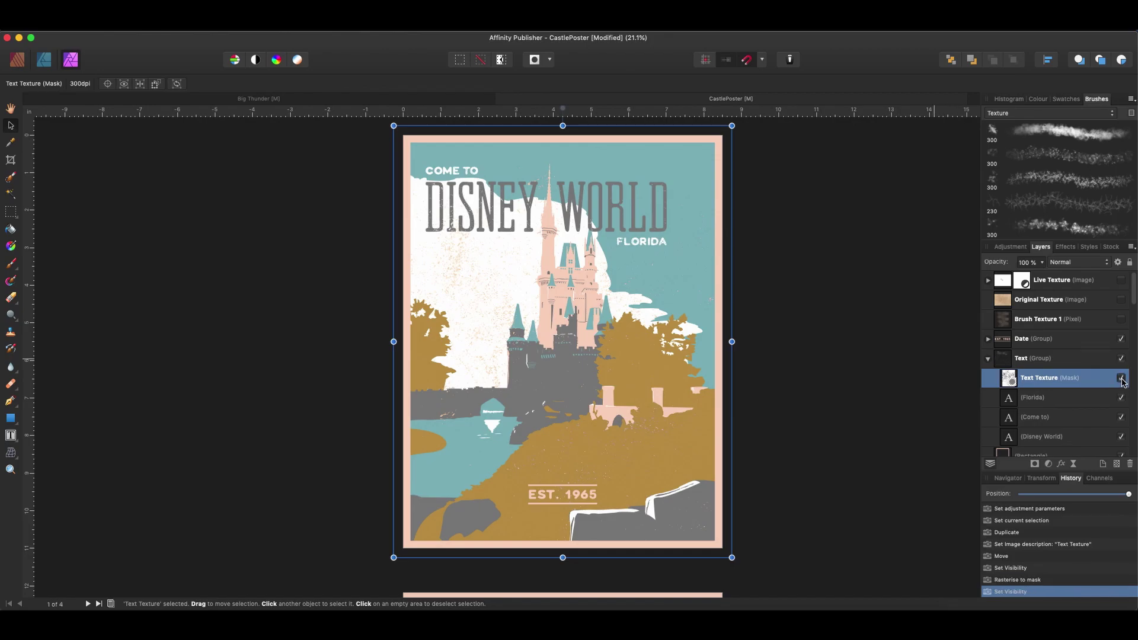
pyautogui.click(1121, 378)
pyautogui.click(1121, 378)
pyautogui.click(1122, 379)
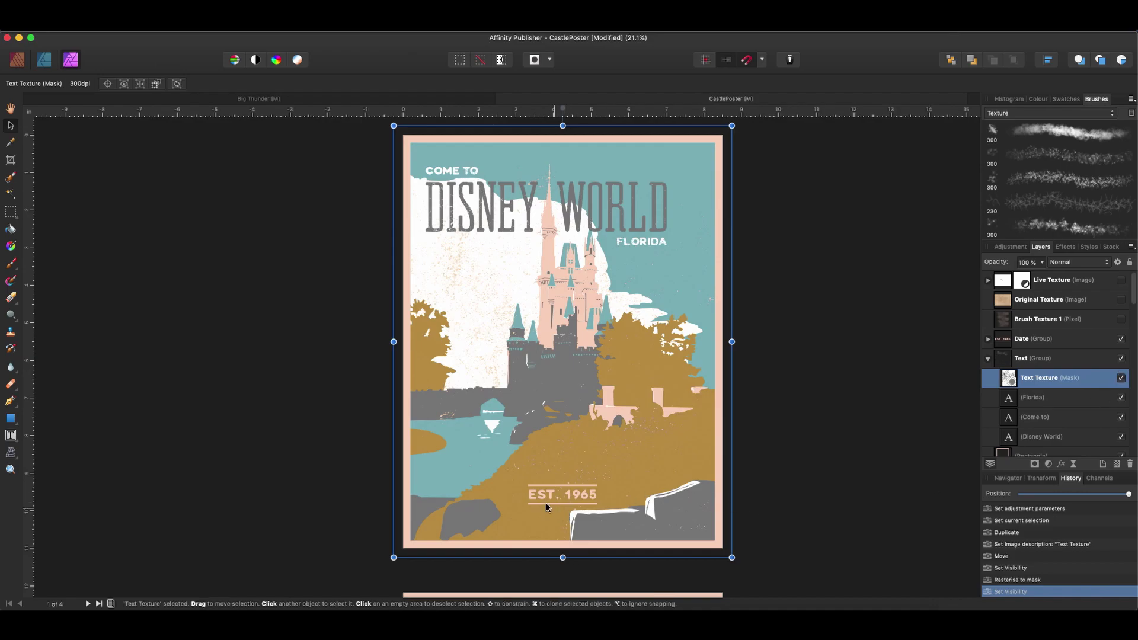
# - Inspect the speckled EST. 1965 lettering up close, then collapse the Text group
pyautogui.scroll(5, 543, 499)
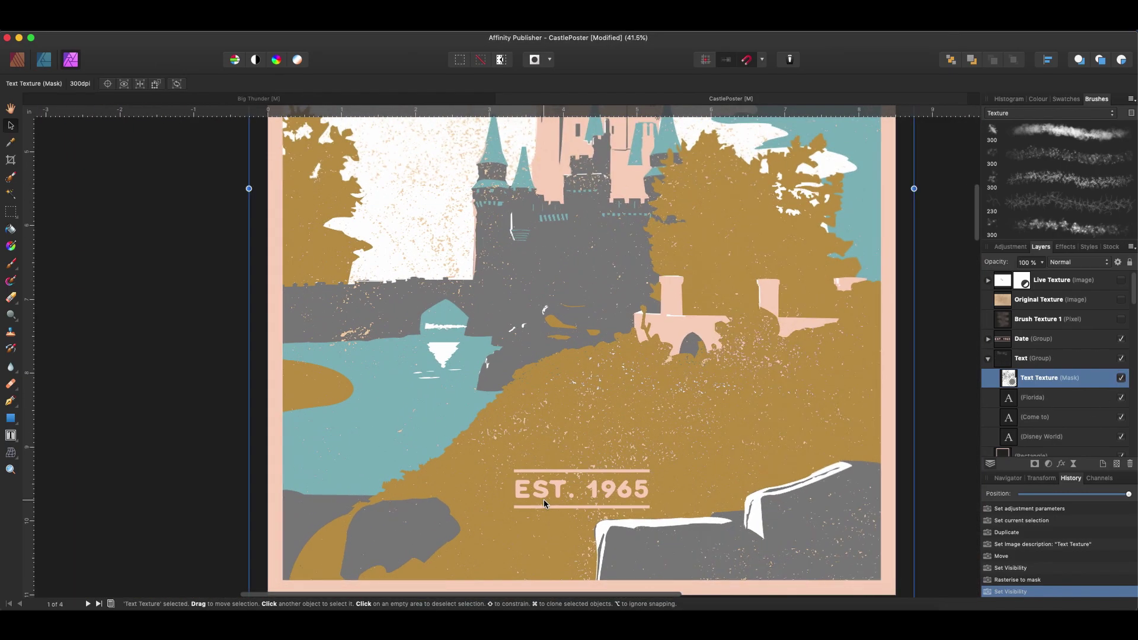
pyautogui.scroll(-5, 545, 498)
pyautogui.scroll(5, 545, 498)
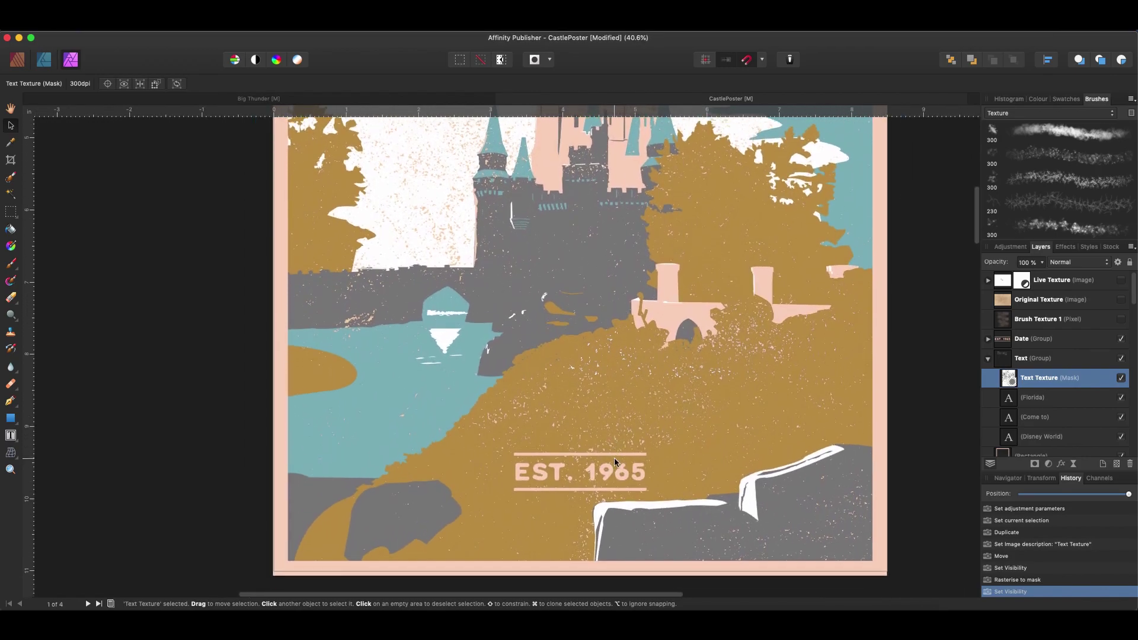
pyautogui.scroll(-3, 614, 458)
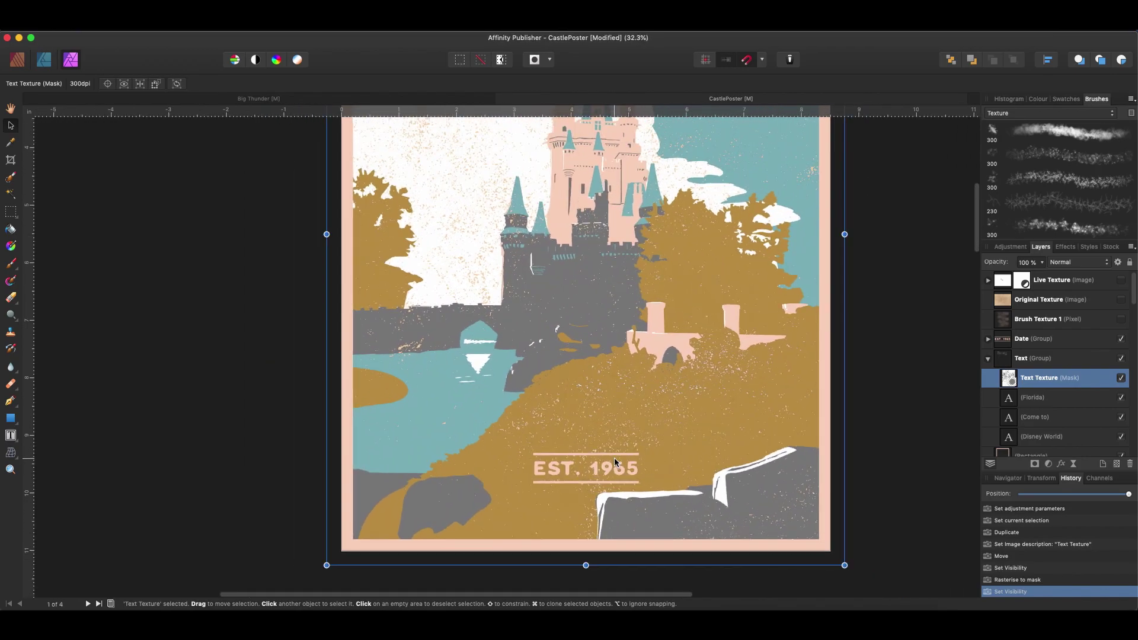
pyautogui.scroll(3, 614, 458)
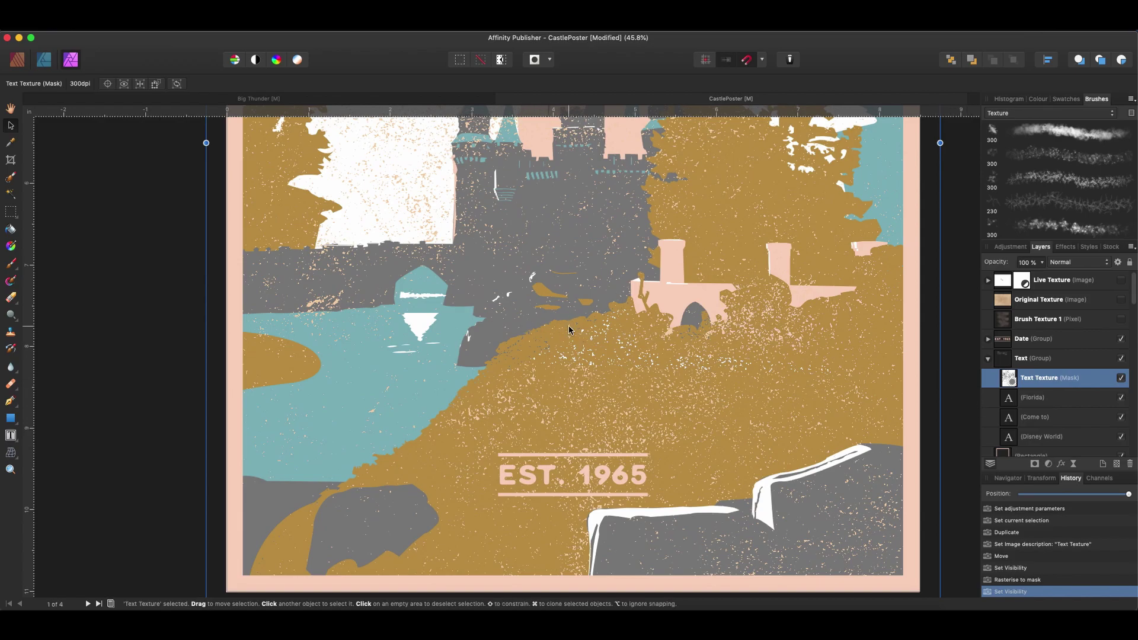
pyautogui.scroll(-2, 596, 356)
pyautogui.click(988, 358)
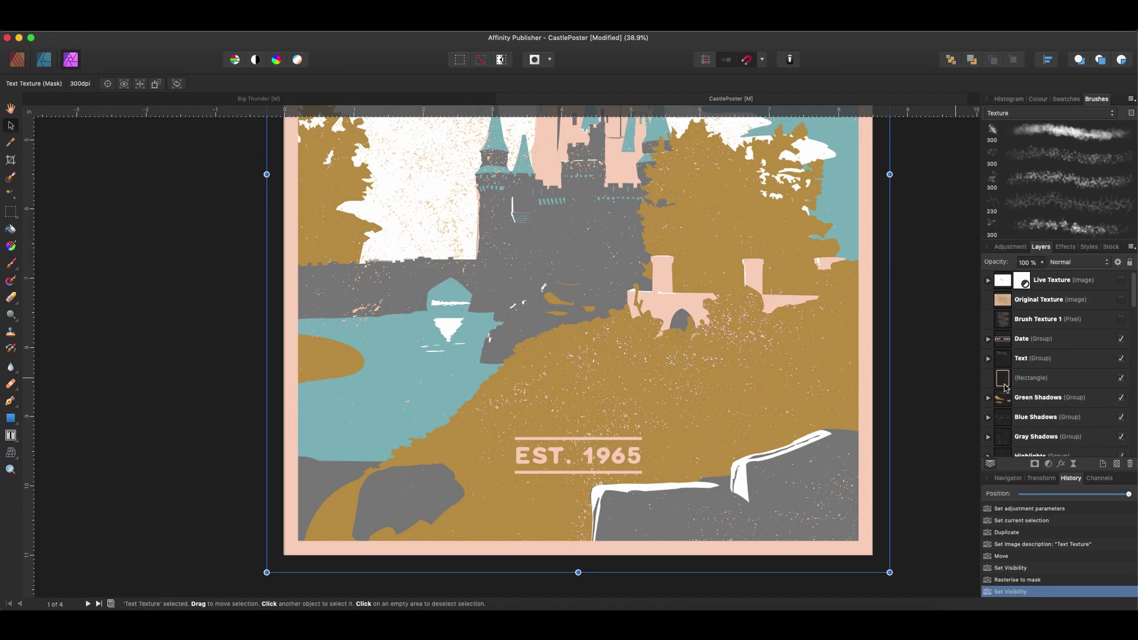
# - Select the Base Vectors Texture mask and switch to a 208 px Paint Brush with Swatches shown
pyautogui.scroll(-4, 1019, 379)
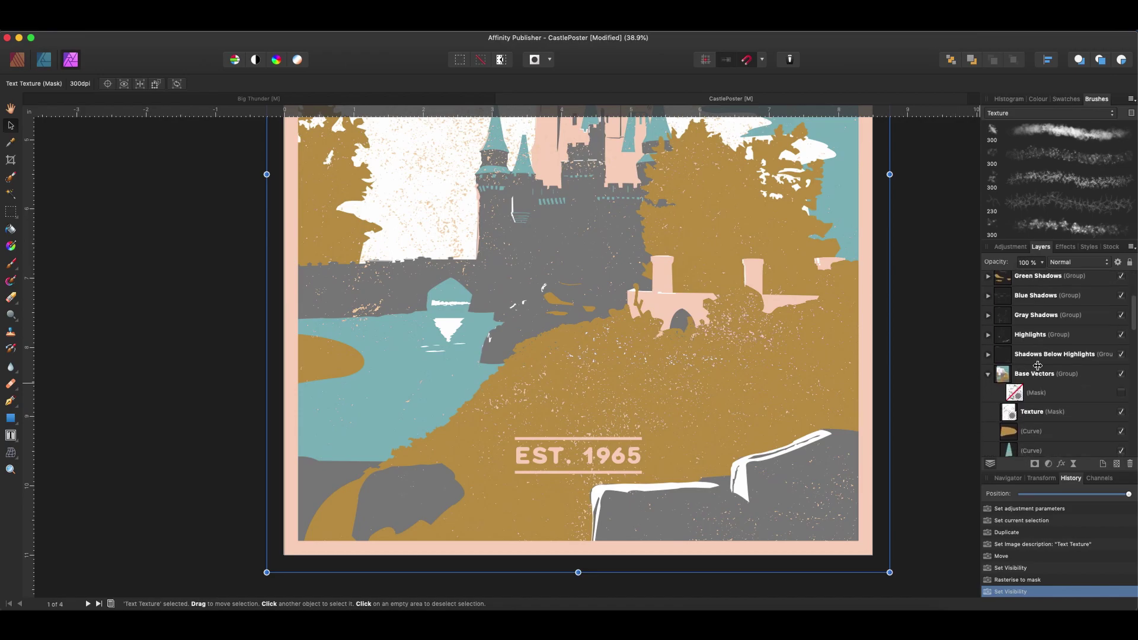
pyautogui.scroll(-2, 1037, 370)
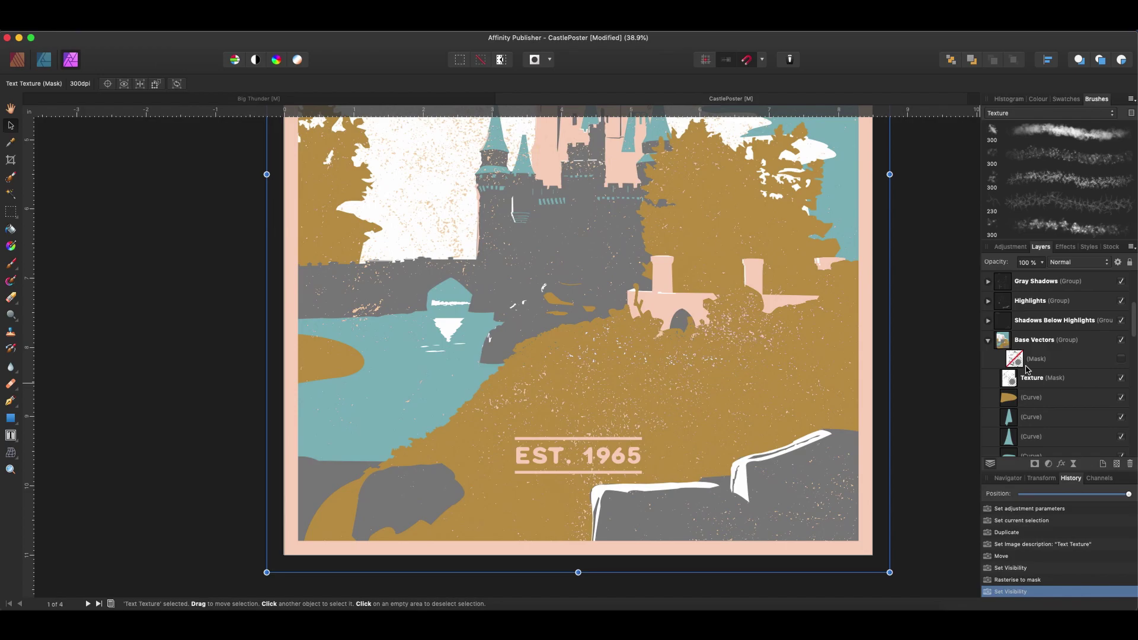
pyautogui.click(1054, 385)
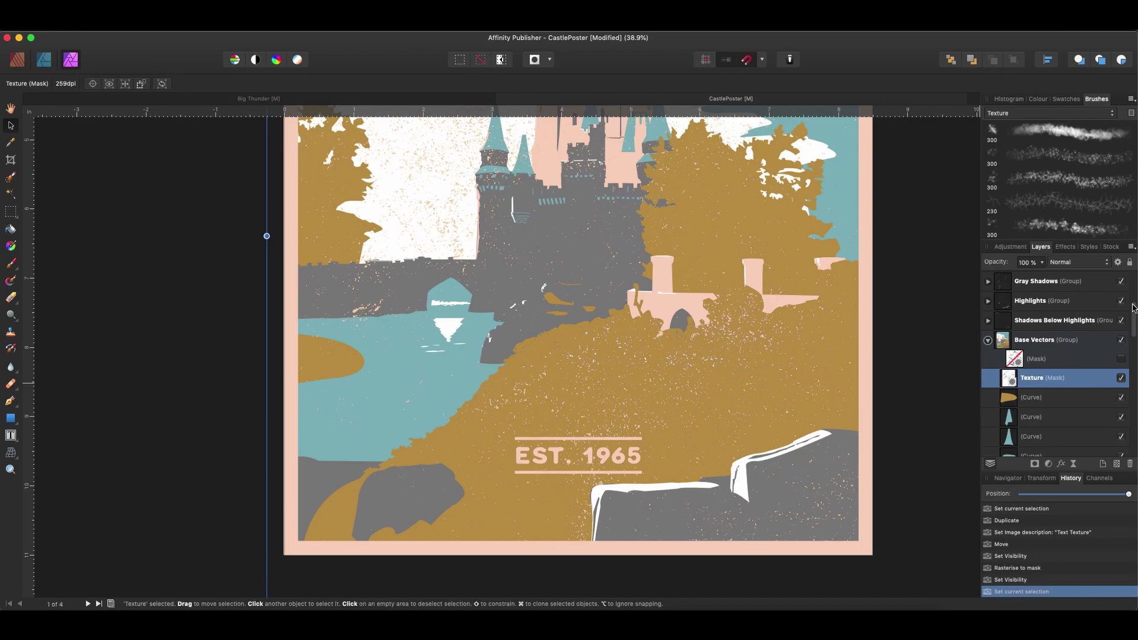
pyautogui.click(12, 264)
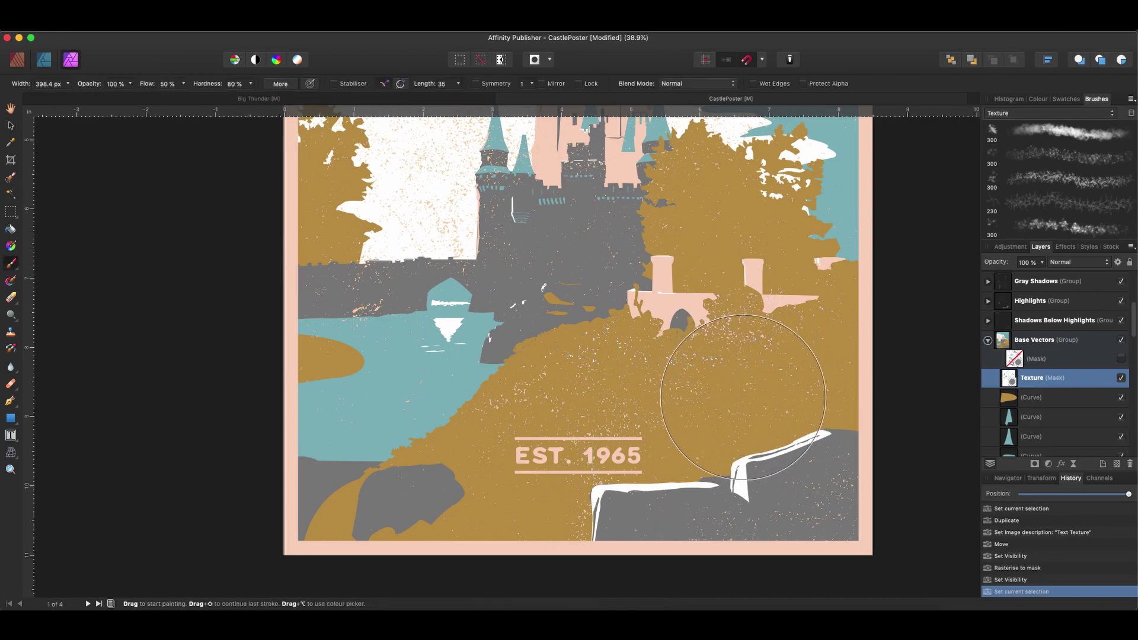
pyautogui.press('[')
pyautogui.press('[')
pyautogui.press('[')
pyautogui.press('[')
pyautogui.press('[')
pyautogui.press('[')
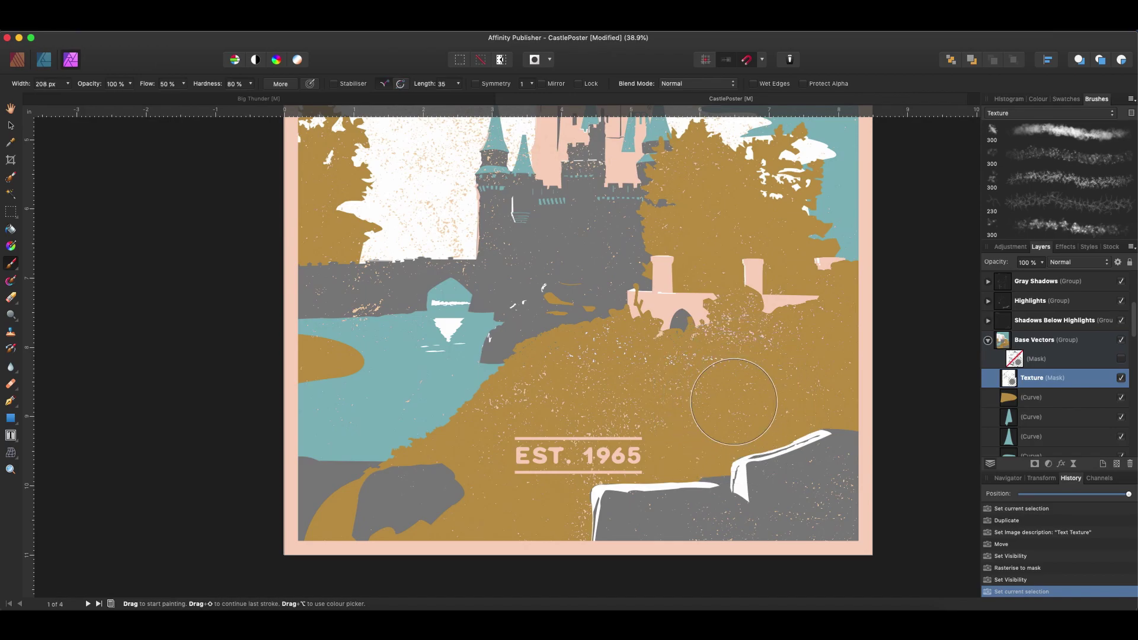
pyautogui.click(1066, 99)
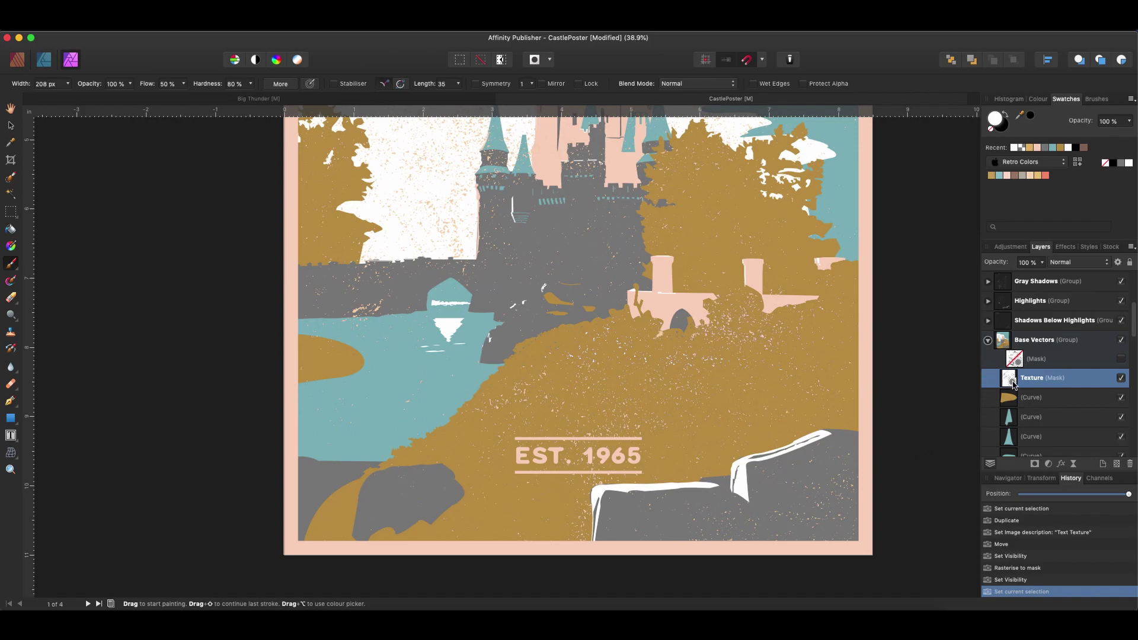
# - Paint the mask over the hillside from EST. 1965 and the grey rock toward the bridge
pyautogui.press('super+minus')
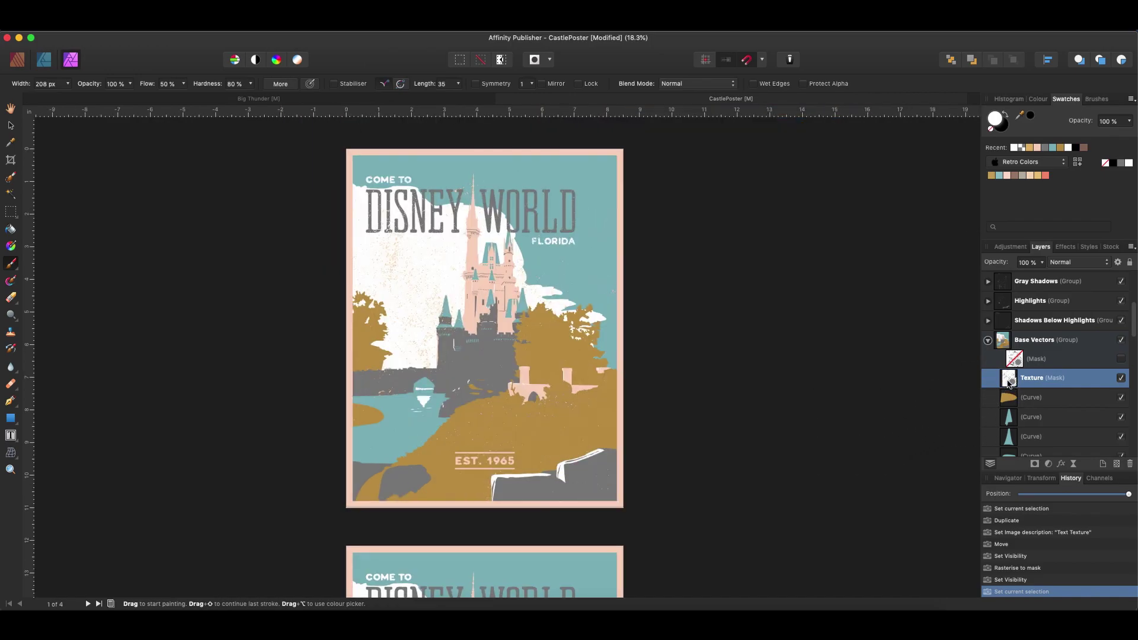
pyautogui.scroll(6, 469, 454)
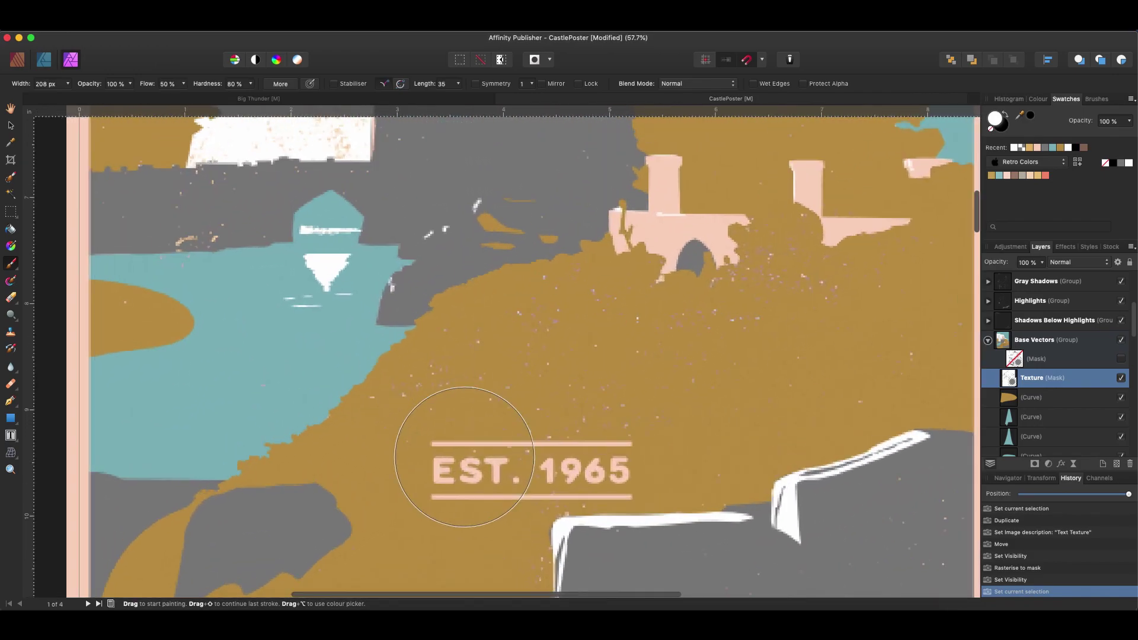
pyautogui.scroll(-3, 465, 457)
pyautogui.moveTo(617, 399); pyautogui.dragTo(640, 402)
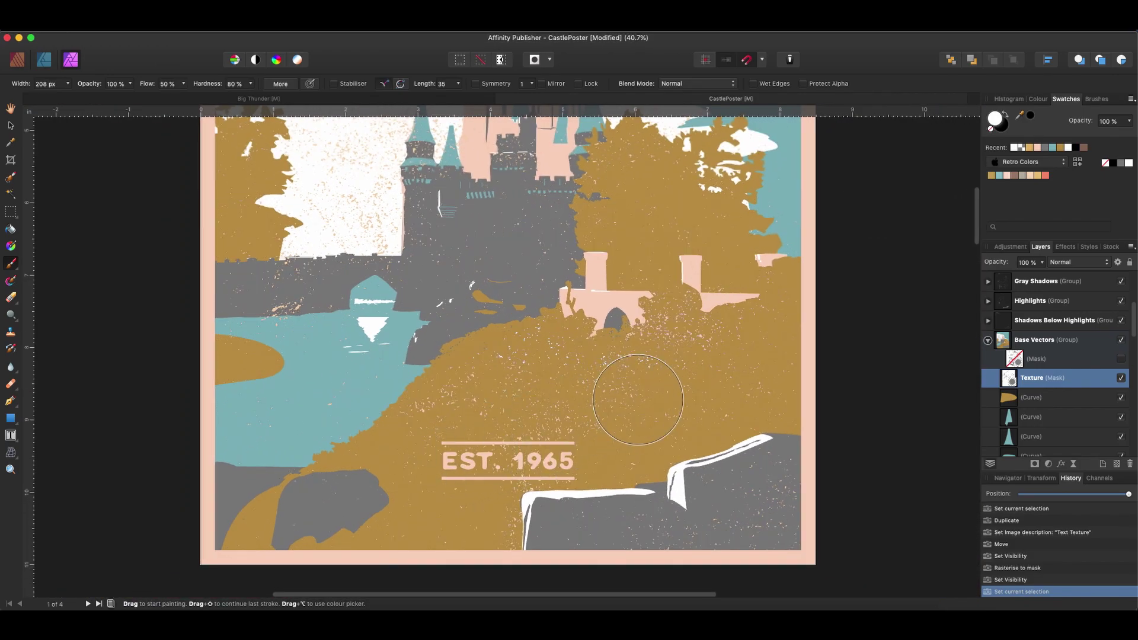
pyautogui.moveTo(502, 413)
pyautogui.mouseDown()
pyautogui.moveTo(667, 399)
pyautogui.moveTo(559, 446)
pyautogui.moveTo(690, 399)
pyautogui.moveTo(680, 360)
pyautogui.moveTo(754, 350)
pyautogui.moveTo(704, 356)
pyautogui.moveTo(737, 368)
pyautogui.mouseUp()
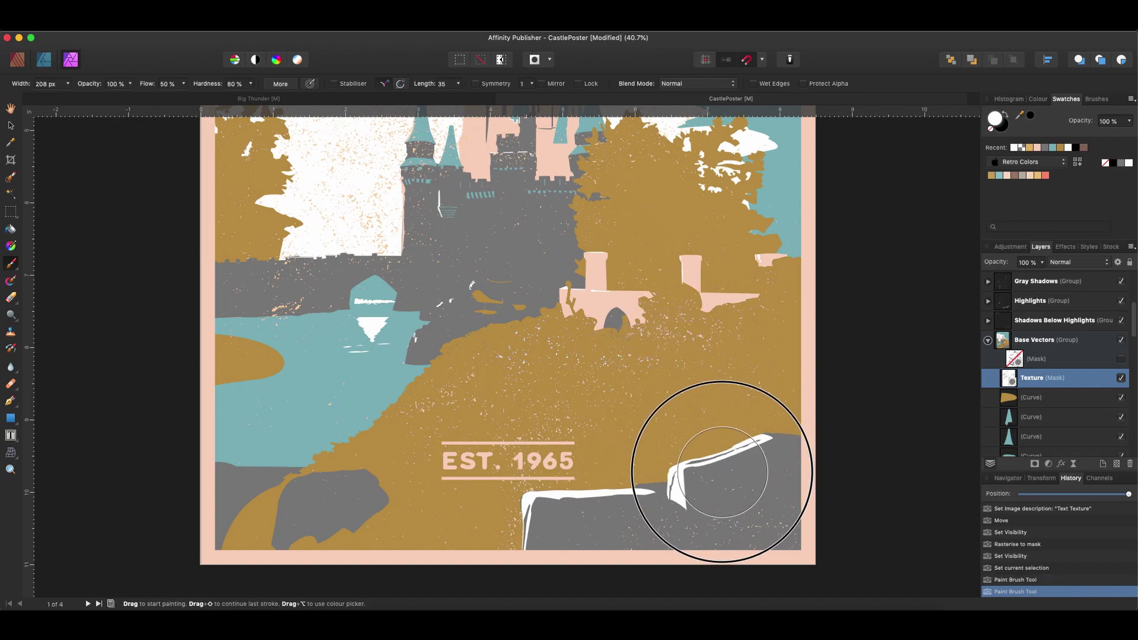
pyautogui.moveTo(752, 492)
pyautogui.mouseDown()
pyautogui.moveTo(617, 488)
pyautogui.moveTo(522, 504)
pyautogui.moveTo(508, 398)
pyautogui.moveTo(579, 471)
pyautogui.moveTo(719, 375)
pyautogui.mouseUp()
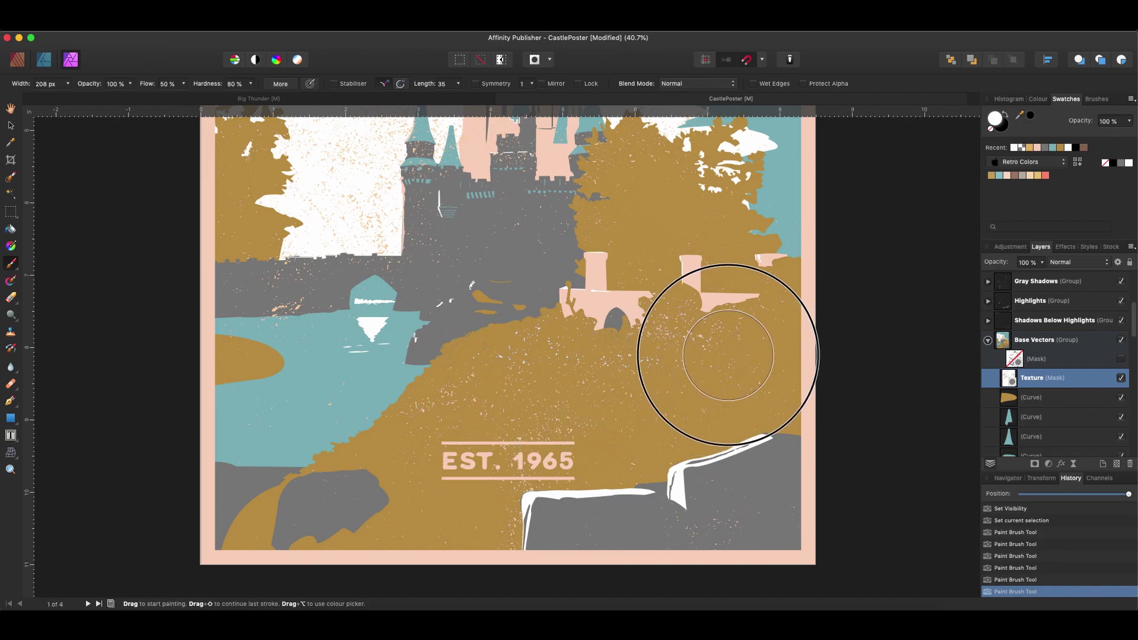
pyautogui.moveTo(764, 340)
pyautogui.mouseDown()
pyautogui.moveTo(737, 332)
pyautogui.moveTo(496, 368)
pyautogui.moveTo(425, 457)
pyautogui.moveTo(456, 440)
pyautogui.mouseUp()
pyautogui.scroll(-3, 679, 338)
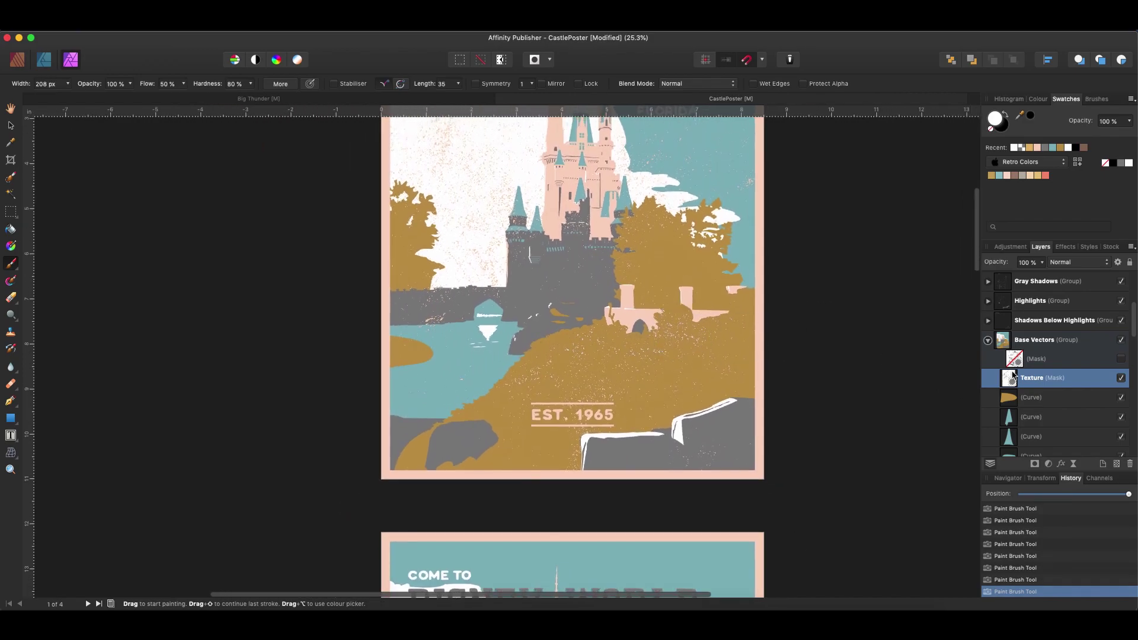
pyautogui.scroll(-10, 1018, 369)
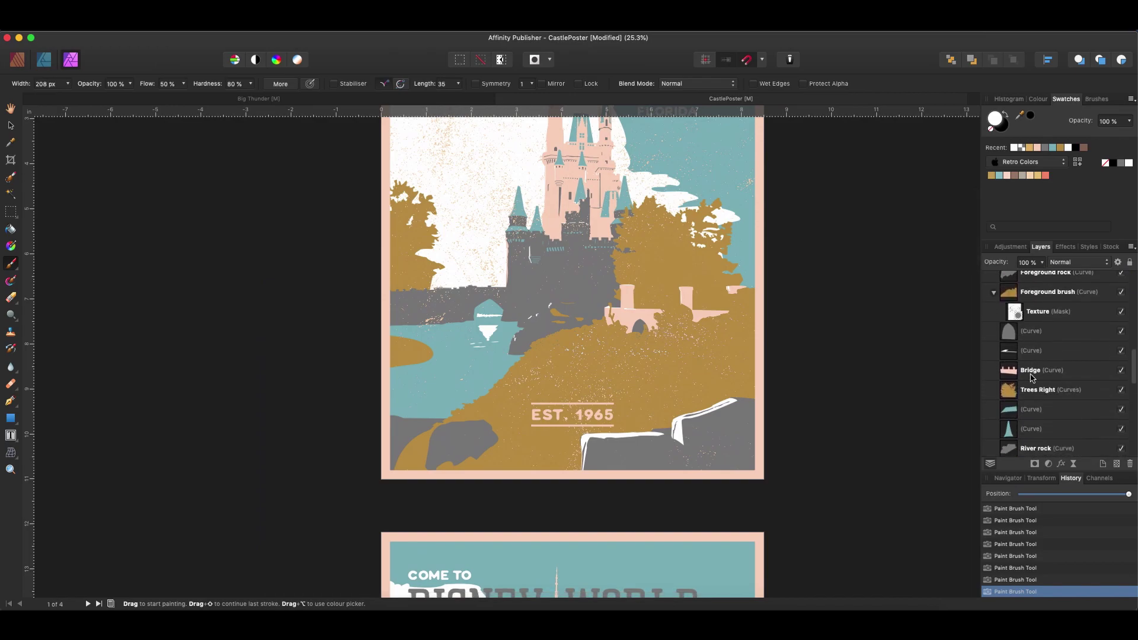
# - Select the Foreground brush Texture mask and paint over the hillside near the bridge and EST. 1965
pyautogui.scroll(5, 1032, 378)
pyautogui.click(1047, 338)
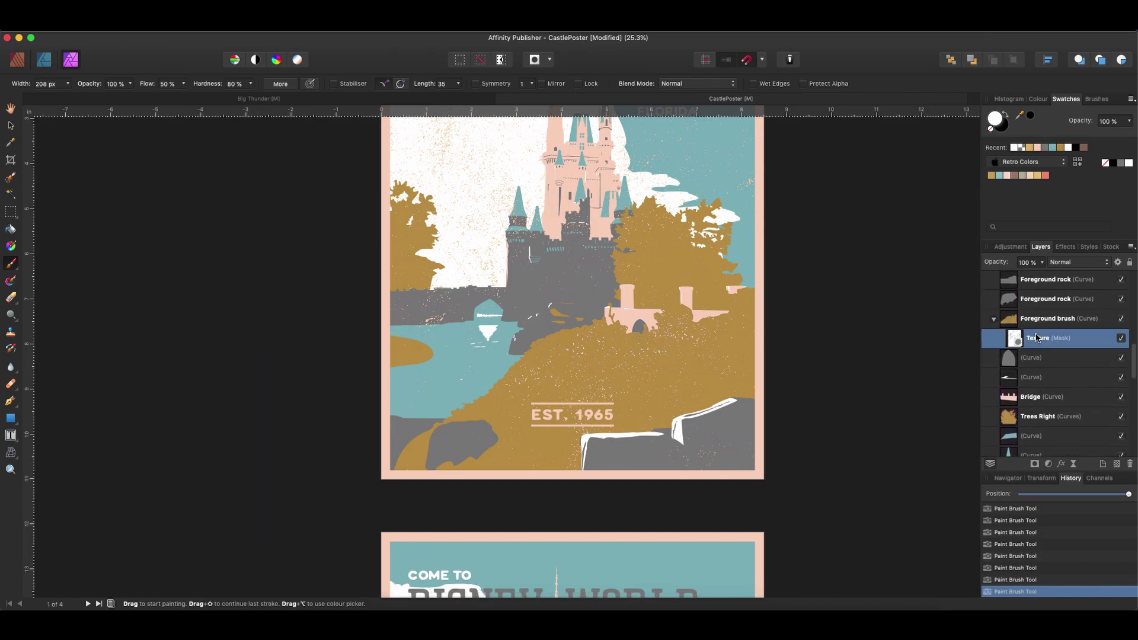
pyautogui.moveTo(590, 356)
pyautogui.mouseDown()
pyautogui.moveTo(667, 345)
pyautogui.moveTo(620, 335)
pyautogui.mouseUp()
pyautogui.scroll(5, 620, 335)
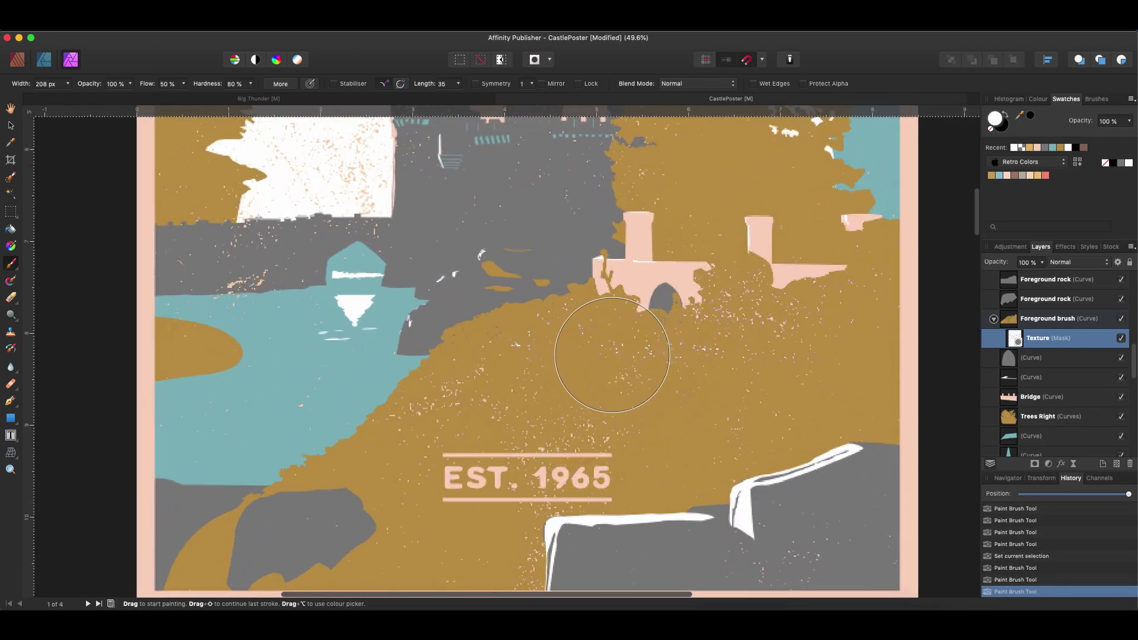
pyautogui.moveTo(462, 410)
pyautogui.mouseDown()
pyautogui.moveTo(508, 420)
pyautogui.moveTo(433, 496)
pyautogui.moveTo(522, 474)
pyautogui.moveTo(750, 336)
pyautogui.moveTo(775, 356)
pyautogui.moveTo(826, 330)
pyautogui.moveTo(795, 340)
pyautogui.mouseUp()
# - Zoom in and out to check the strokes, then expand the Base Vectors group in Layers
pyautogui.scroll(-2, 743, 358)
pyautogui.scroll(-3, 743, 359)
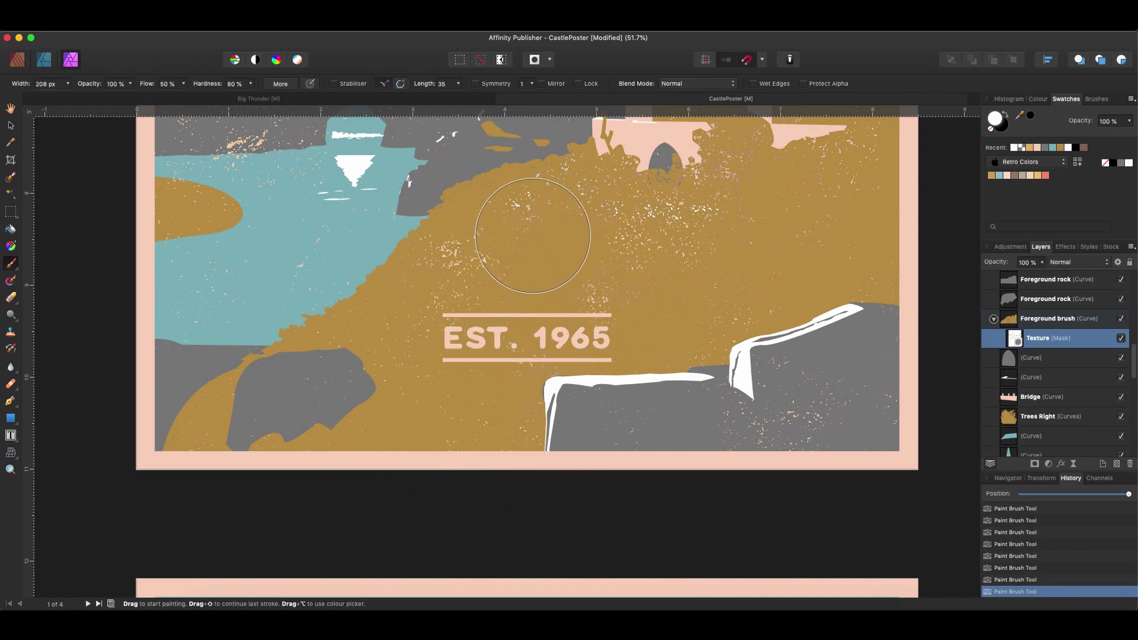
pyautogui.scroll(-1, 553, 290)
pyautogui.scroll(-1, 553, 290)
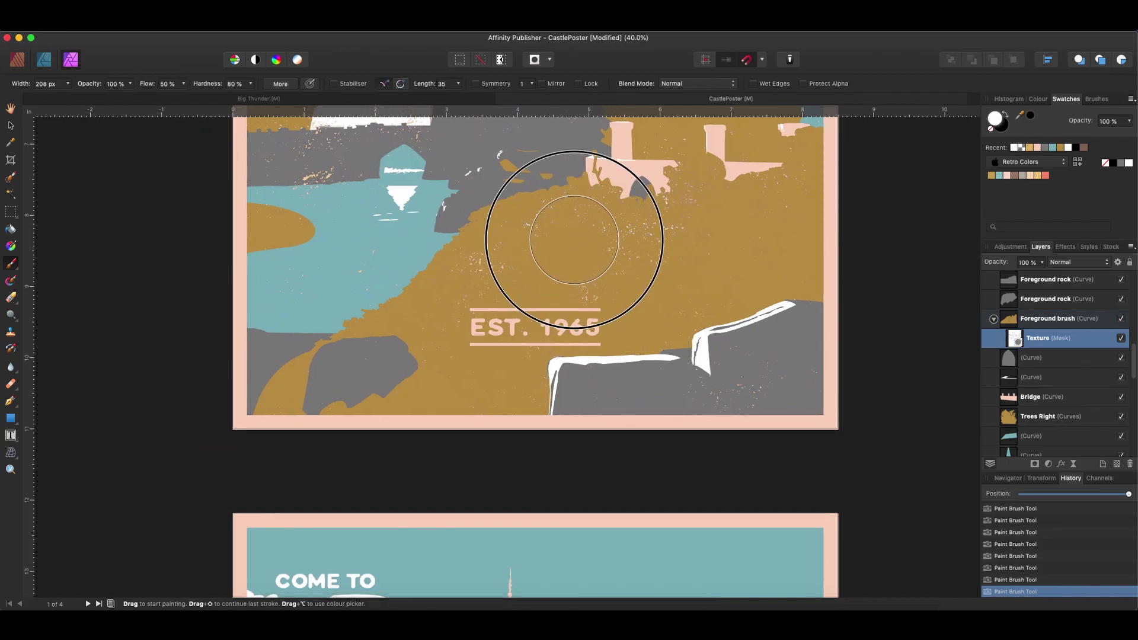
pyautogui.scroll(5, 496, 274)
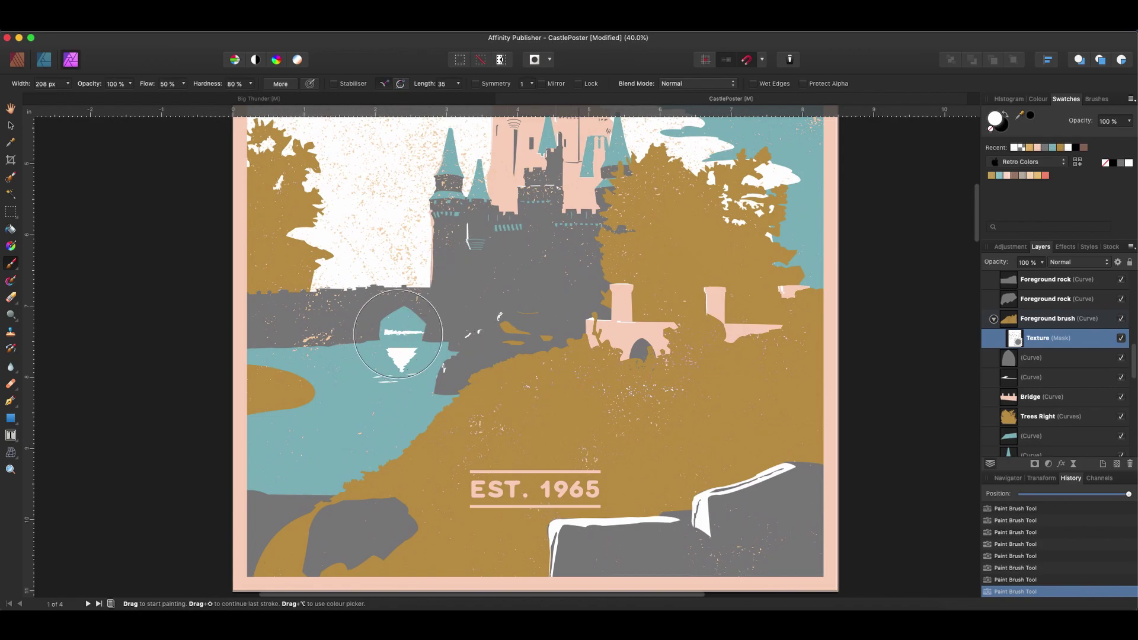
pyautogui.scroll(-1, 686, 288)
pyautogui.scroll(8, 705, 237)
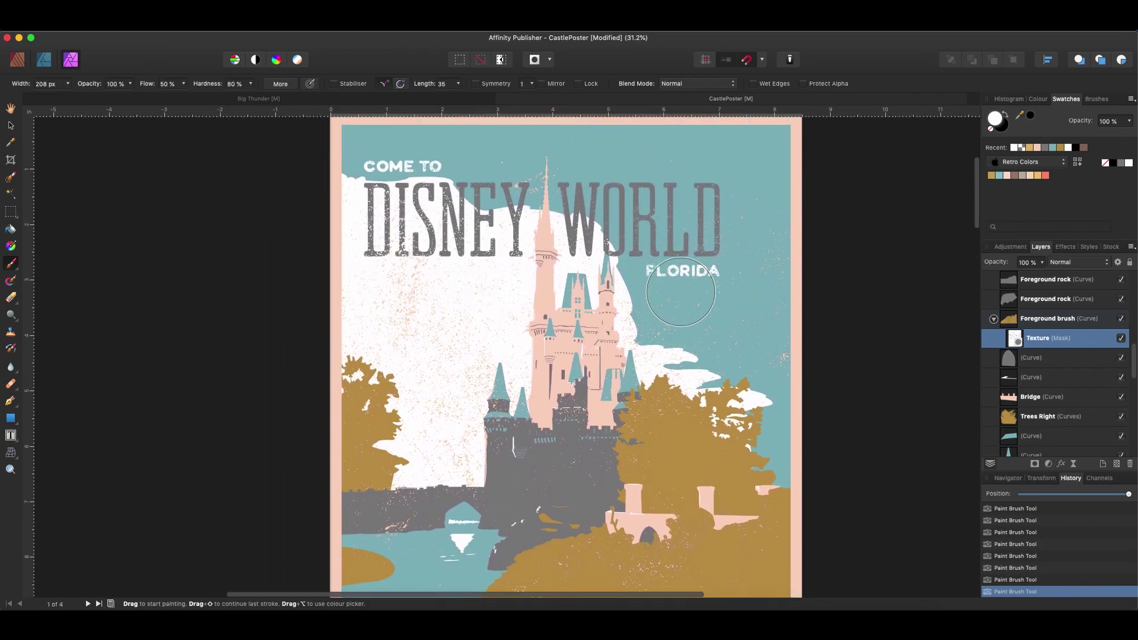
pyautogui.scroll(3, 721, 182)
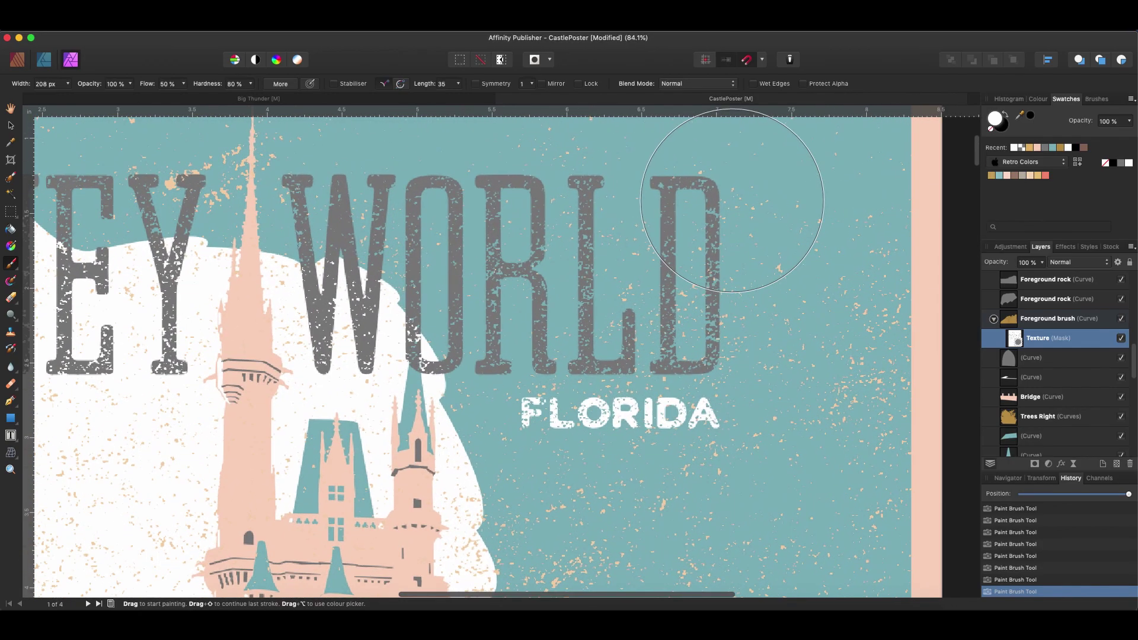
pyautogui.scroll(-3, 732, 200)
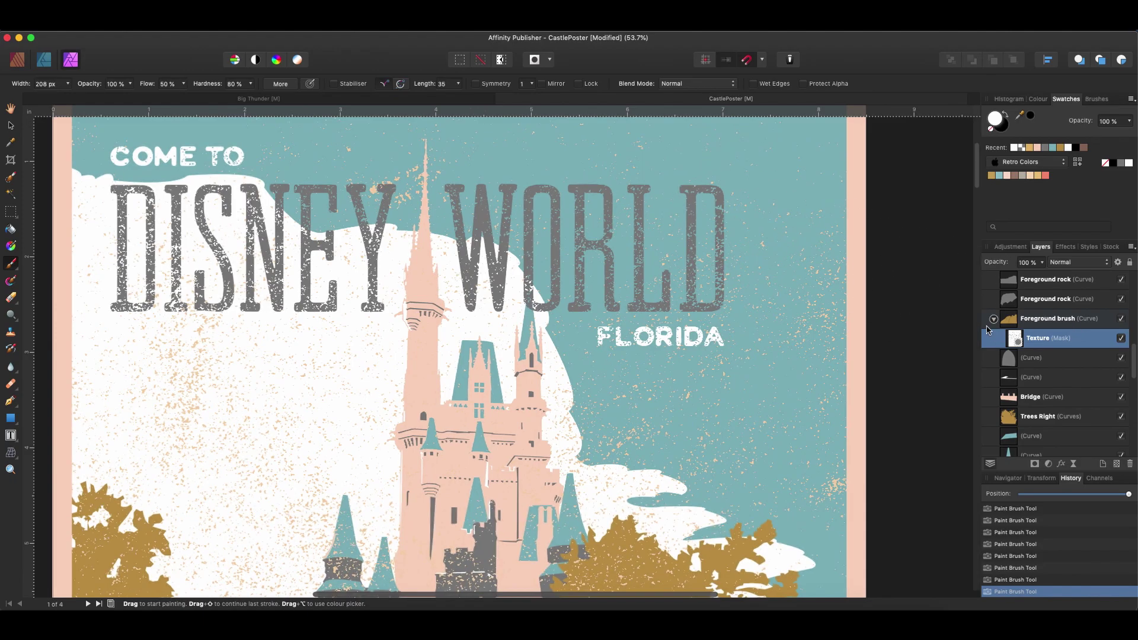
pyautogui.click(1015, 339)
pyautogui.click(990, 320)
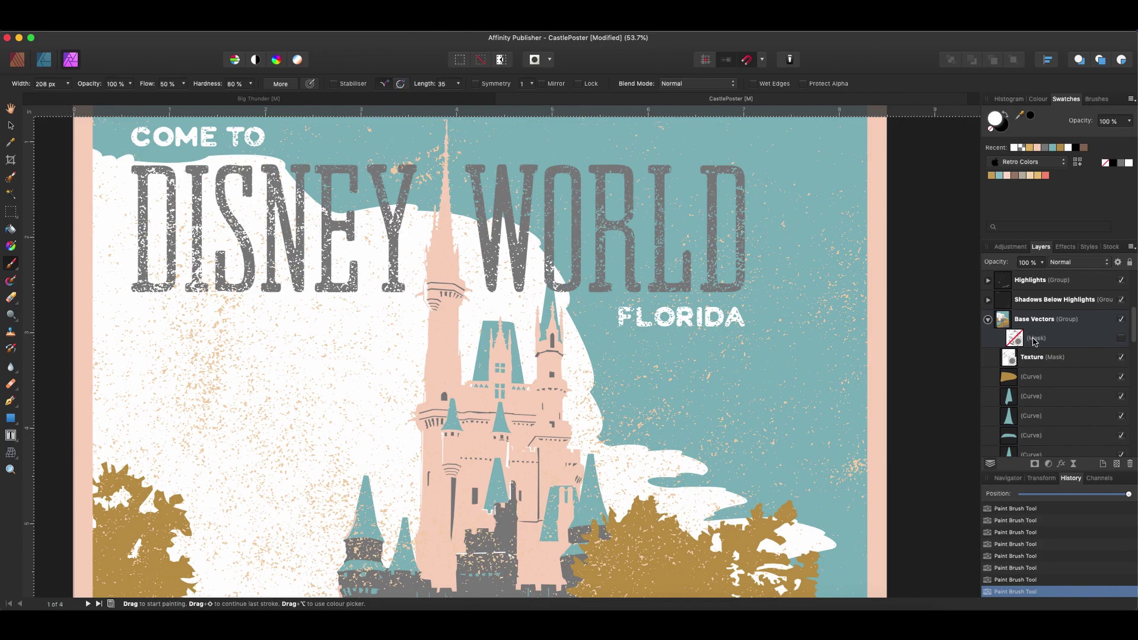
# - Select the Base Vectors Texture mask and paint out specks right of WORLD and left of the castle
pyautogui.click(1048, 363)
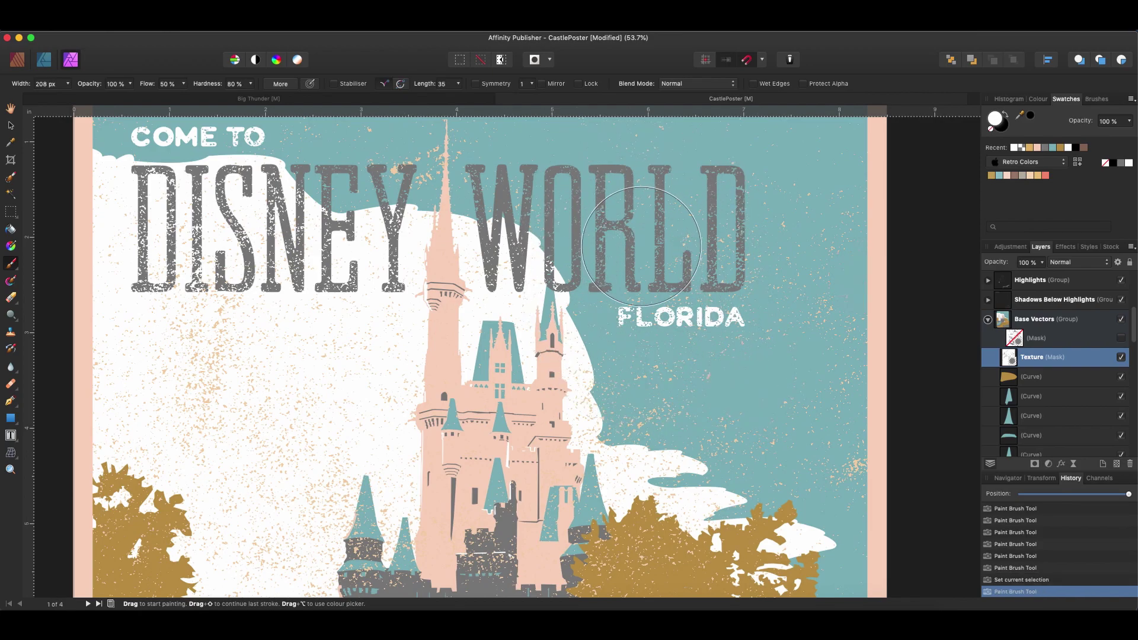
pyautogui.moveTo(681, 229)
pyautogui.mouseDown()
pyautogui.moveTo(686, 330)
pyautogui.moveTo(679, 274)
pyautogui.mouseUp()
pyautogui.scroll(-5, 679, 275)
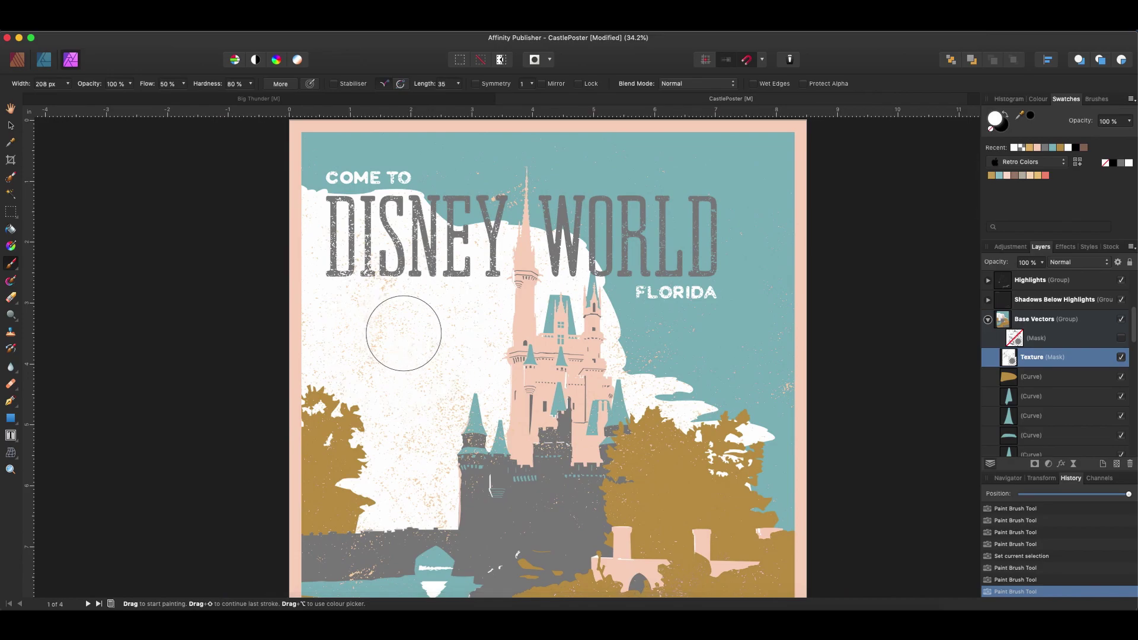
pyautogui.moveTo(406, 330)
pyautogui.mouseDown()
pyautogui.moveTo(425, 407)
pyautogui.moveTo(389, 410)
pyautogui.moveTo(451, 319)
pyautogui.moveTo(440, 462)
pyautogui.mouseUp()
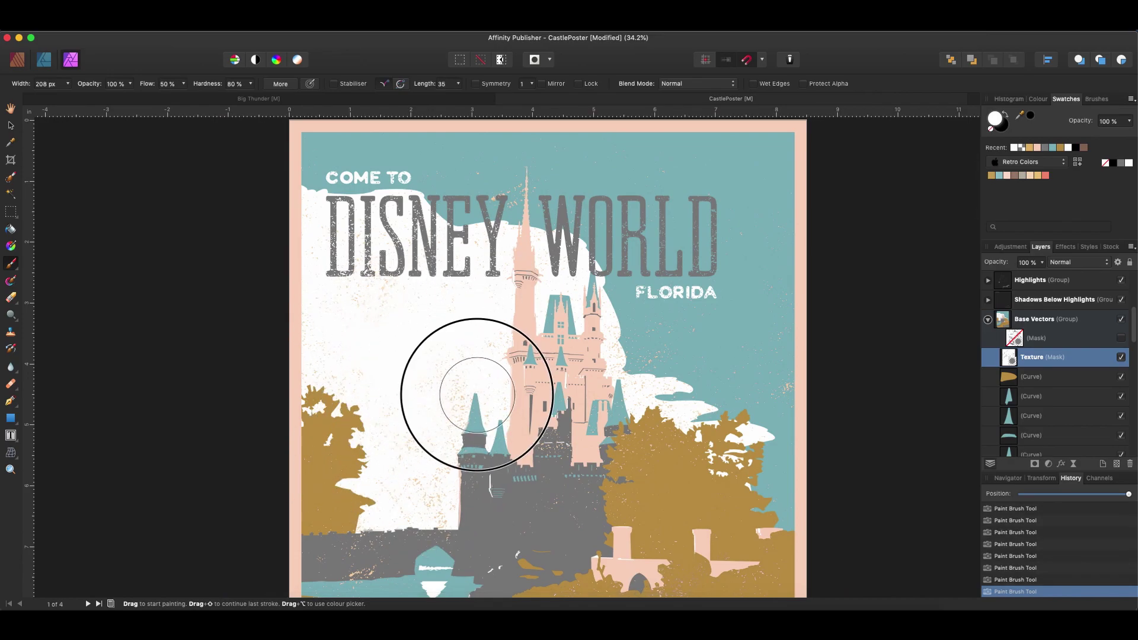
# - Paint out the specks over the bridge area and zoom around to check the result
pyautogui.scroll(2, 593, 267)
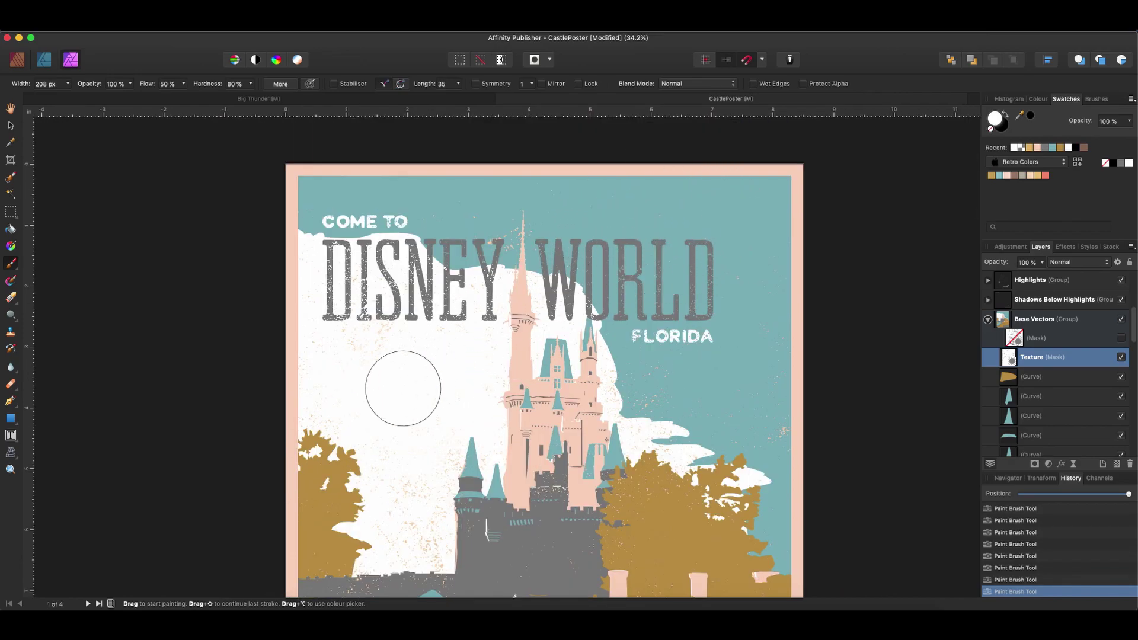
pyautogui.scroll(5, 483, 393)
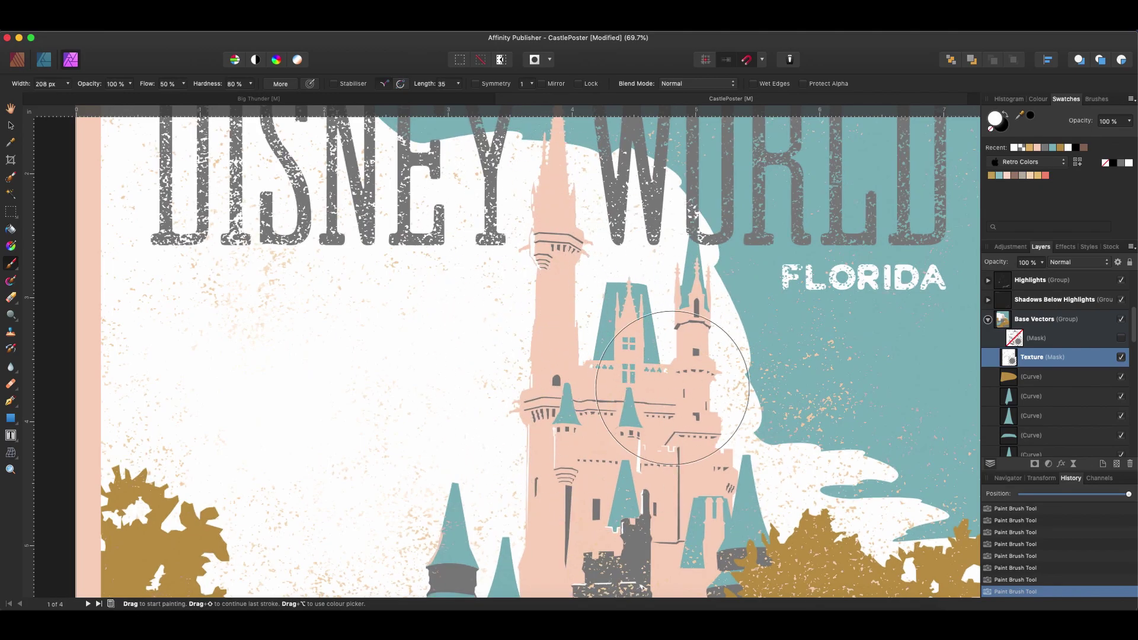
pyautogui.scroll(-3, 204, 320)
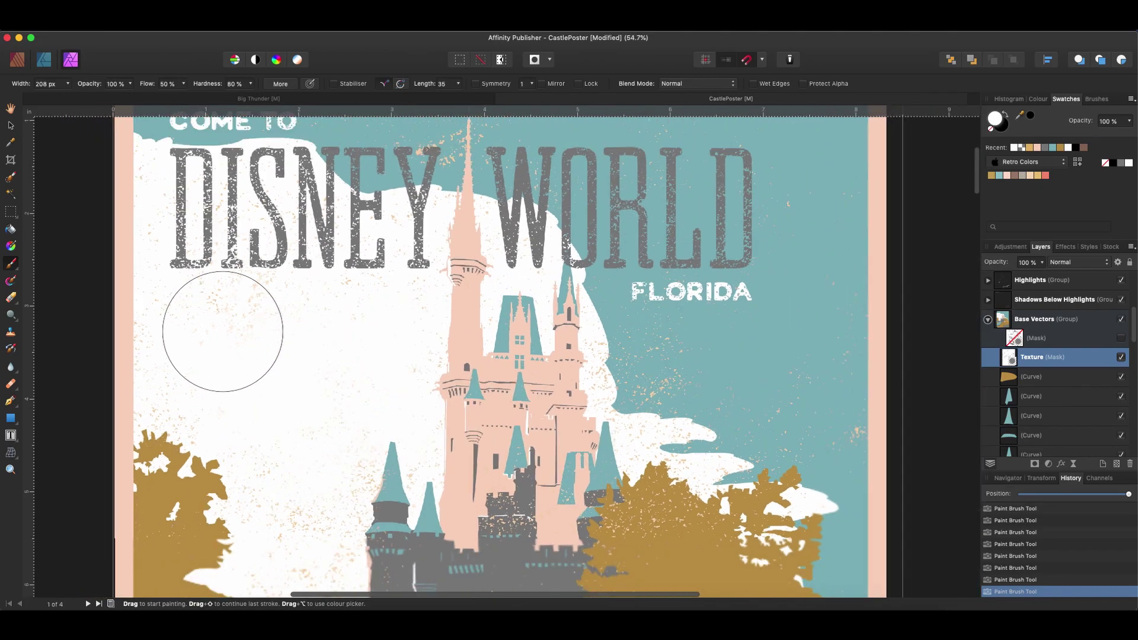
pyautogui.scroll(-3, 251, 340)
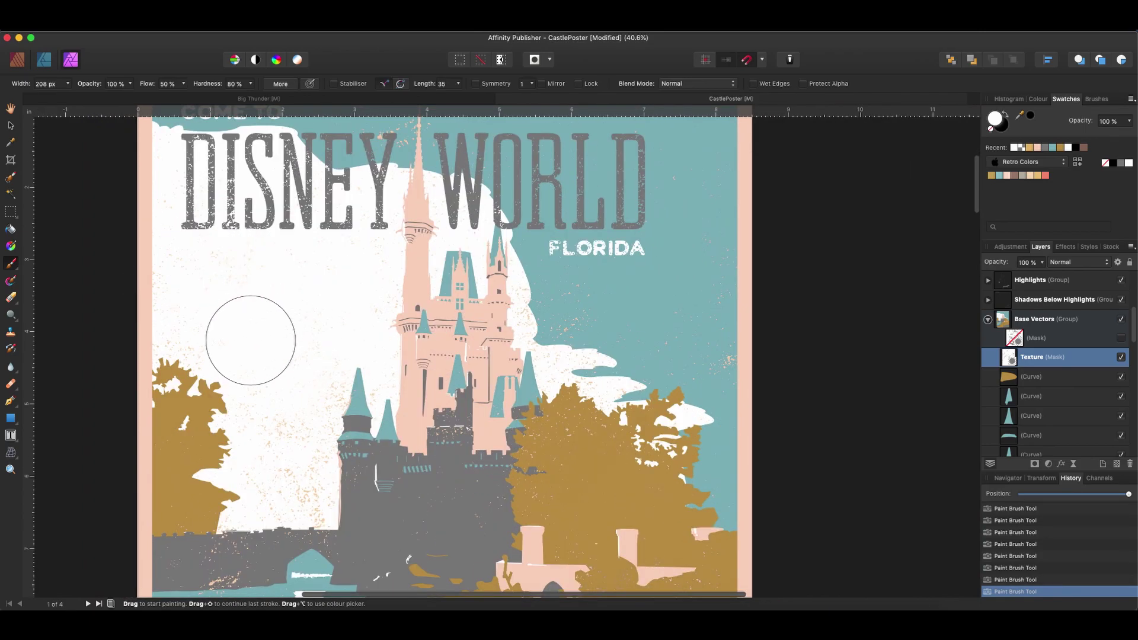
pyautogui.scroll(-10, 249, 462)
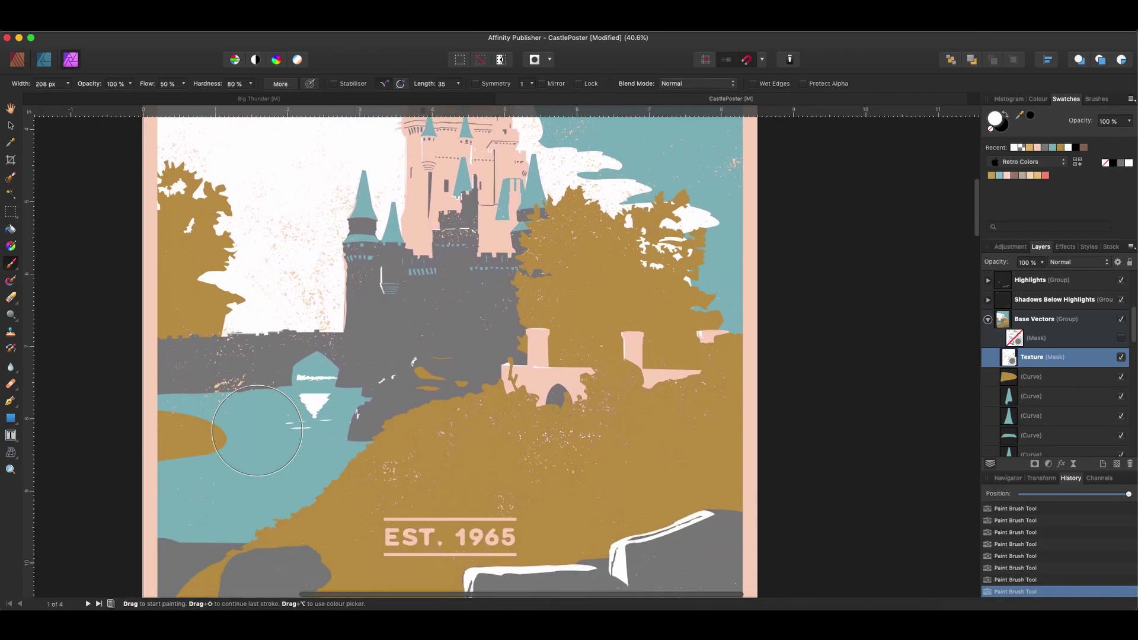
pyautogui.moveTo(210, 357)
pyautogui.mouseDown()
pyautogui.moveTo(211, 343)
pyautogui.moveTo(236, 356)
pyautogui.moveTo(214, 342)
pyautogui.mouseUp()
pyautogui.scroll(5, 298, 417)
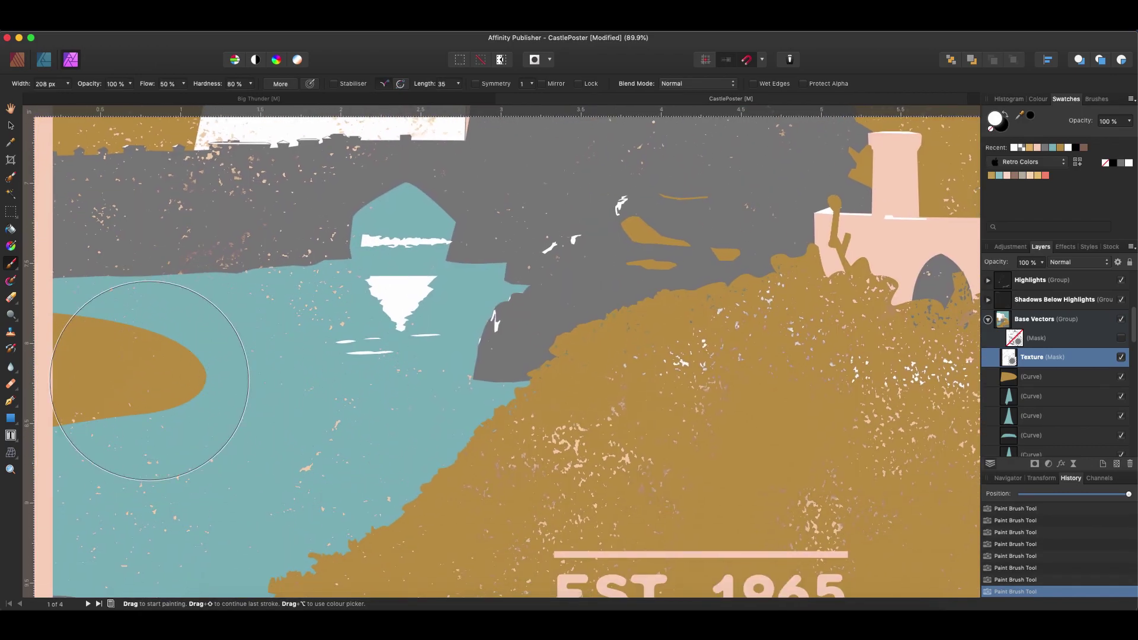
pyautogui.scroll(-10, 302, 313)
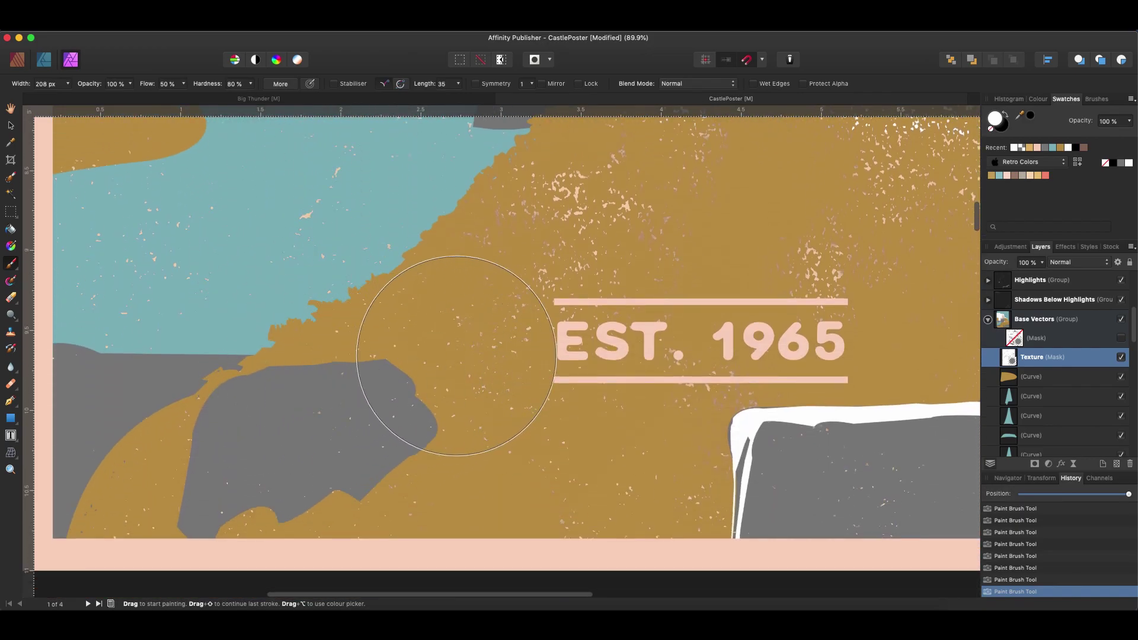
pyautogui.scroll(3, 409, 356)
pyautogui.scroll(-7, 444, 333)
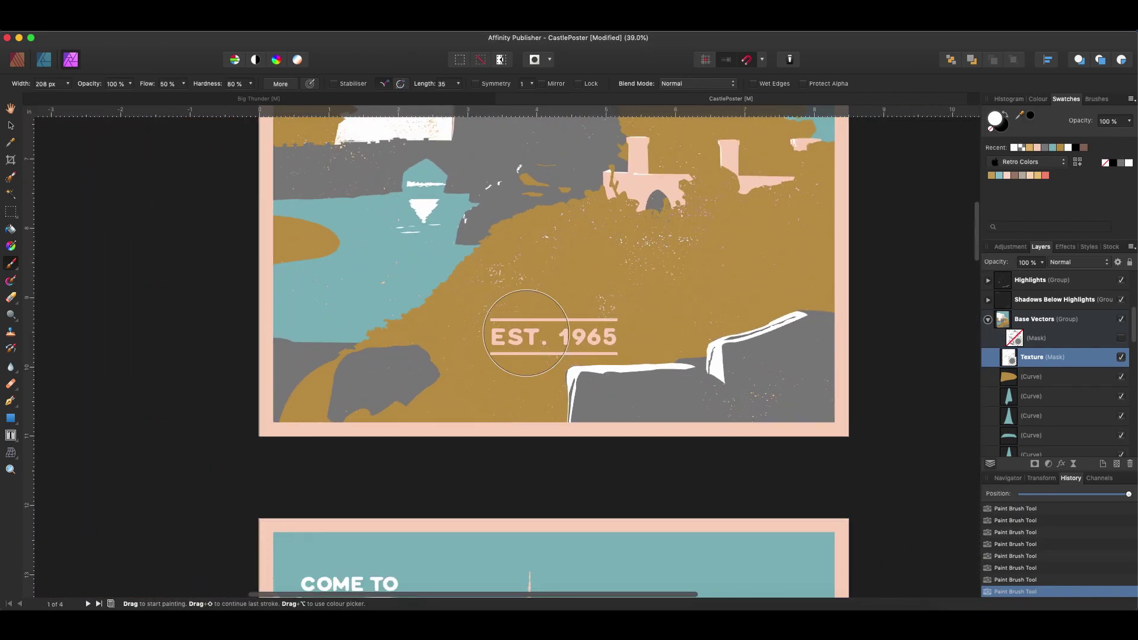
pyautogui.scroll(10, 664, 250)
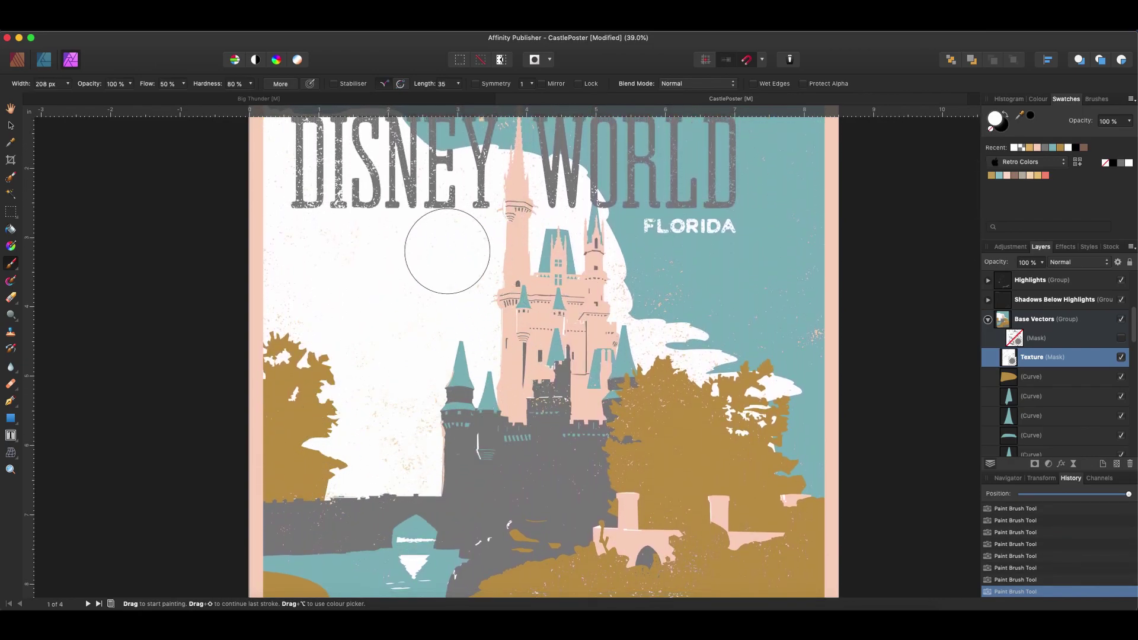
pyautogui.scroll(-3, 447, 251)
pyautogui.scroll(-2, 578, 253)
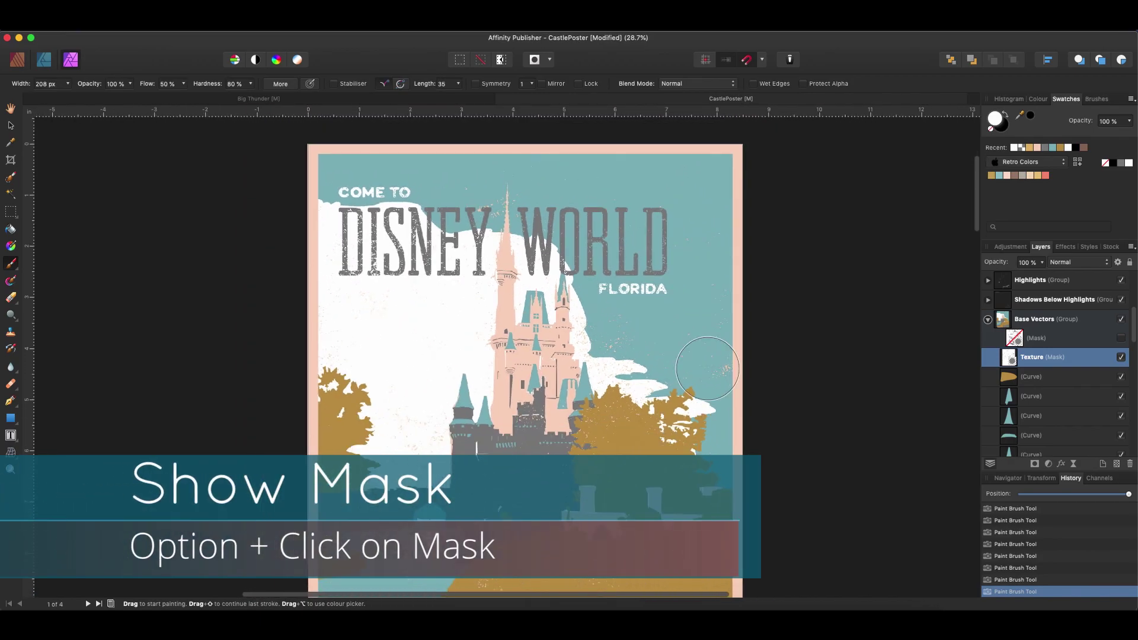
# - Preview the Texture mask on its own, return to the poster, and reselect the mask
pyautogui.scroll(-1, 1028, 358)
pyautogui.keyDown('alt'); pyautogui.click(1011, 358); pyautogui.keyUp('alt')
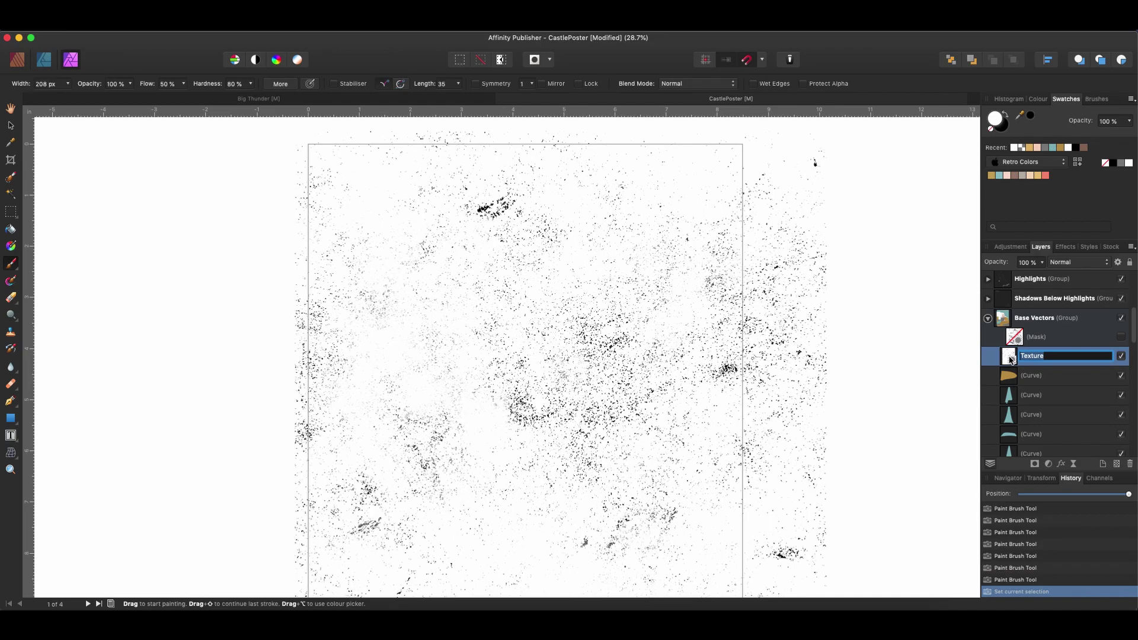
pyautogui.click(1034, 318)
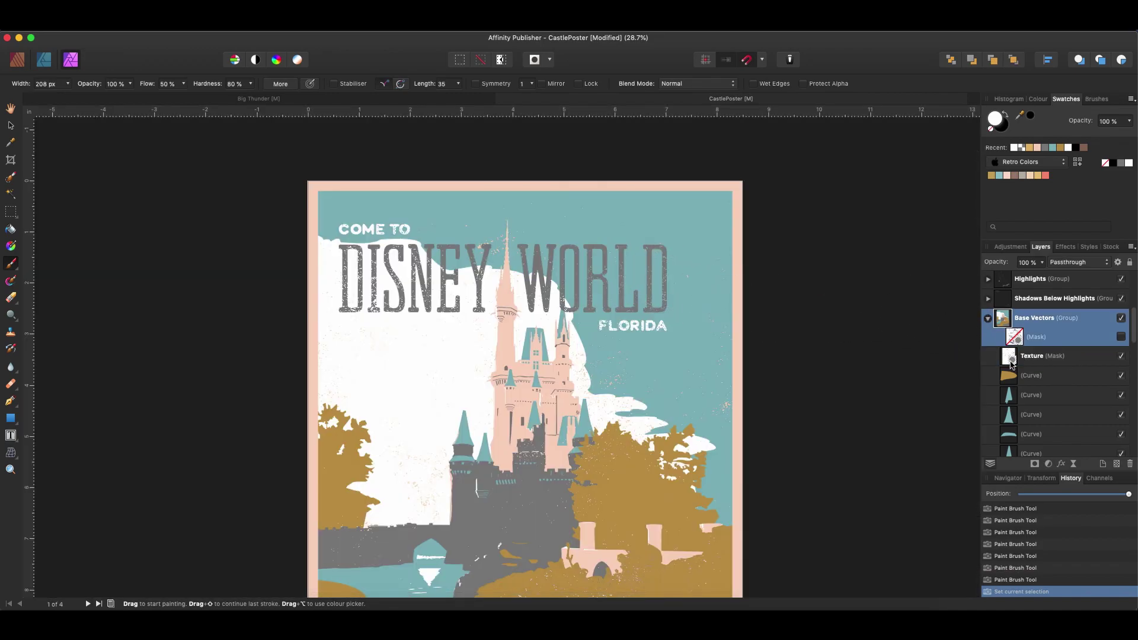
pyautogui.scroll(-3, 1014, 359)
pyautogui.scroll(4, 1036, 333)
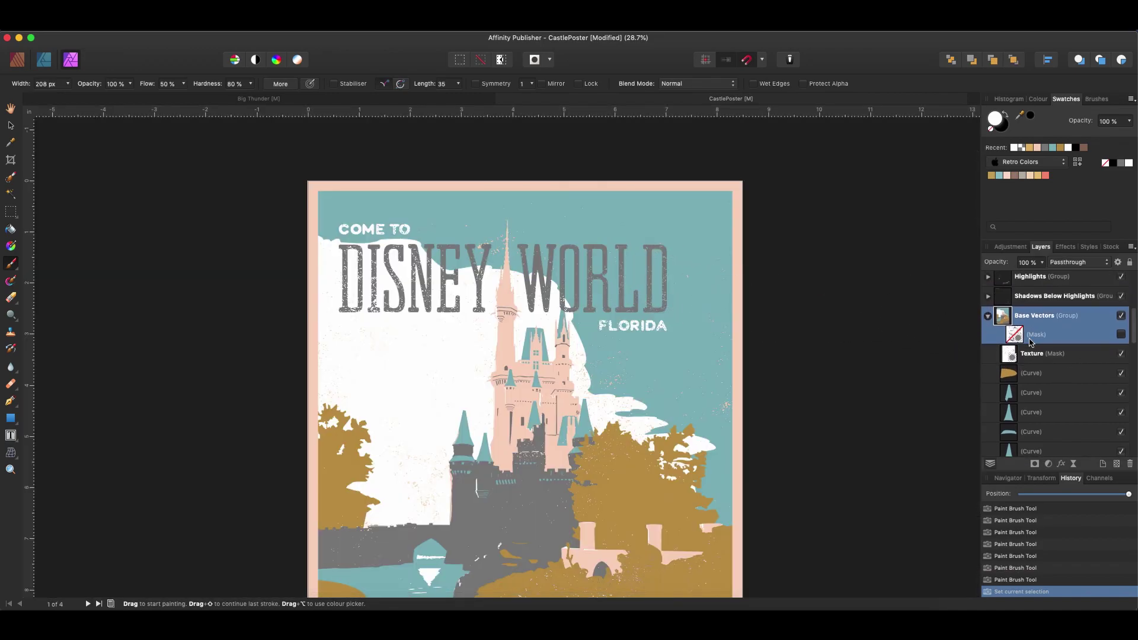
pyautogui.scroll(-4, 1037, 333)
pyautogui.click(1038, 329)
pyautogui.scroll(-1, 1039, 329)
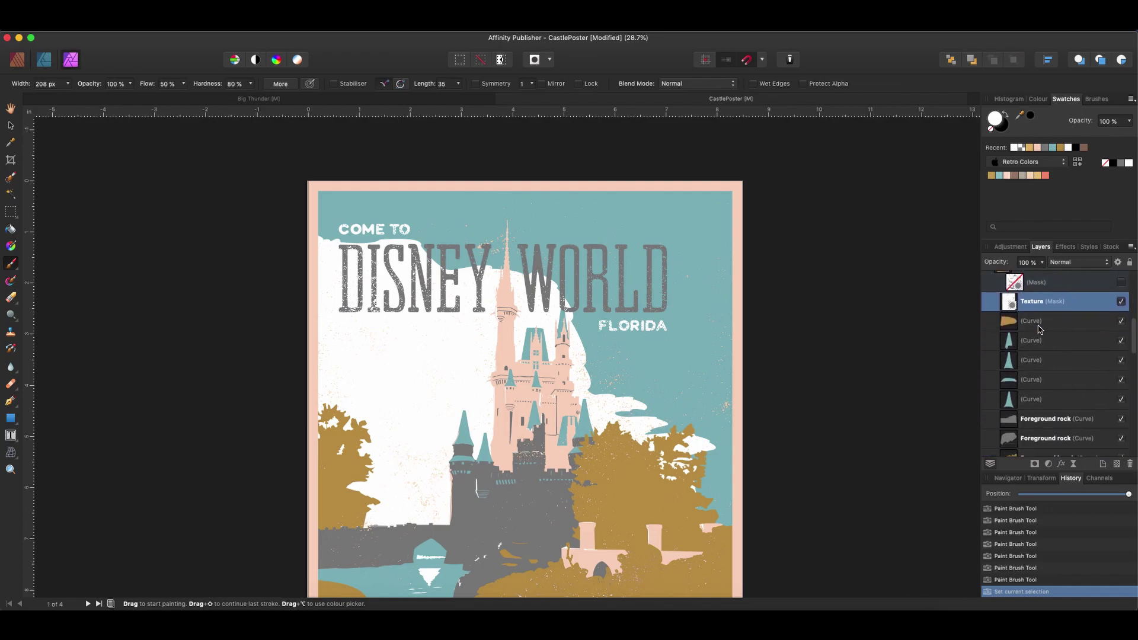
# - Duplicate the Texture mask and drag the copy onto the Castle white stone layer
pyautogui.rightClick(1033, 305)
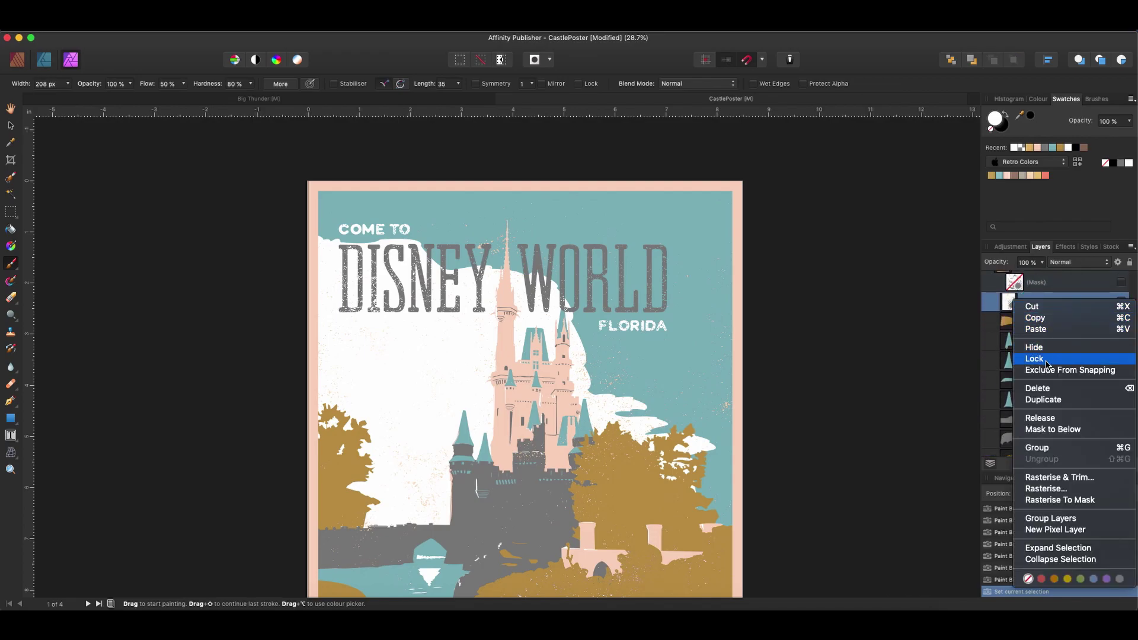
pyautogui.click(1043, 400)
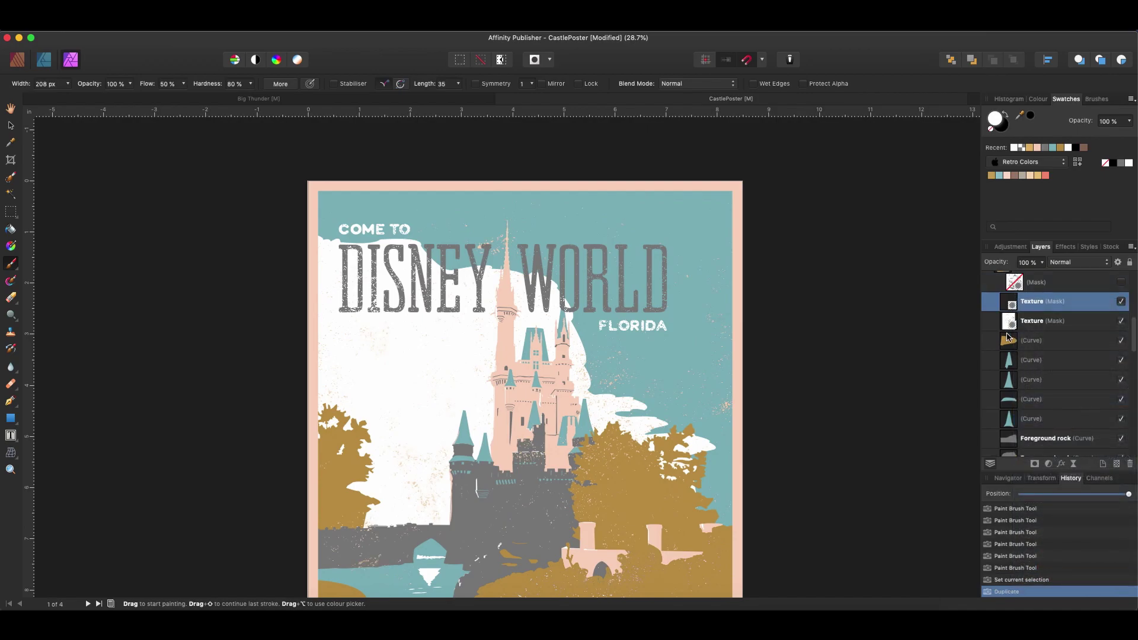
pyautogui.click(1043, 313)
pyautogui.moveTo(1045, 361); pyautogui.dragTo(1039, 335)
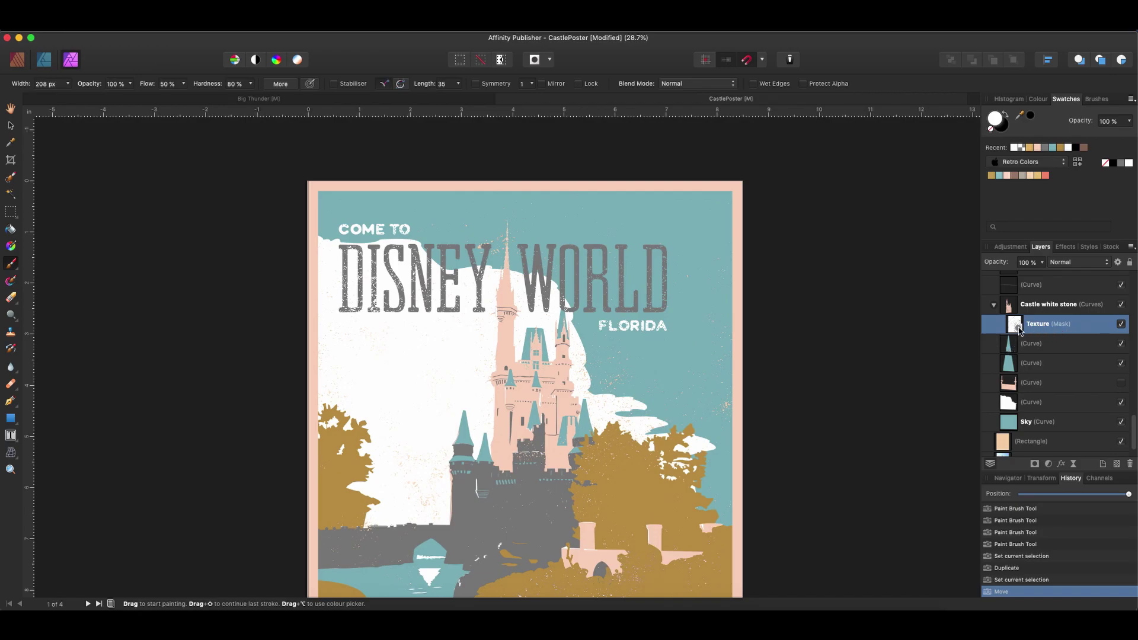
pyautogui.click(11, 127)
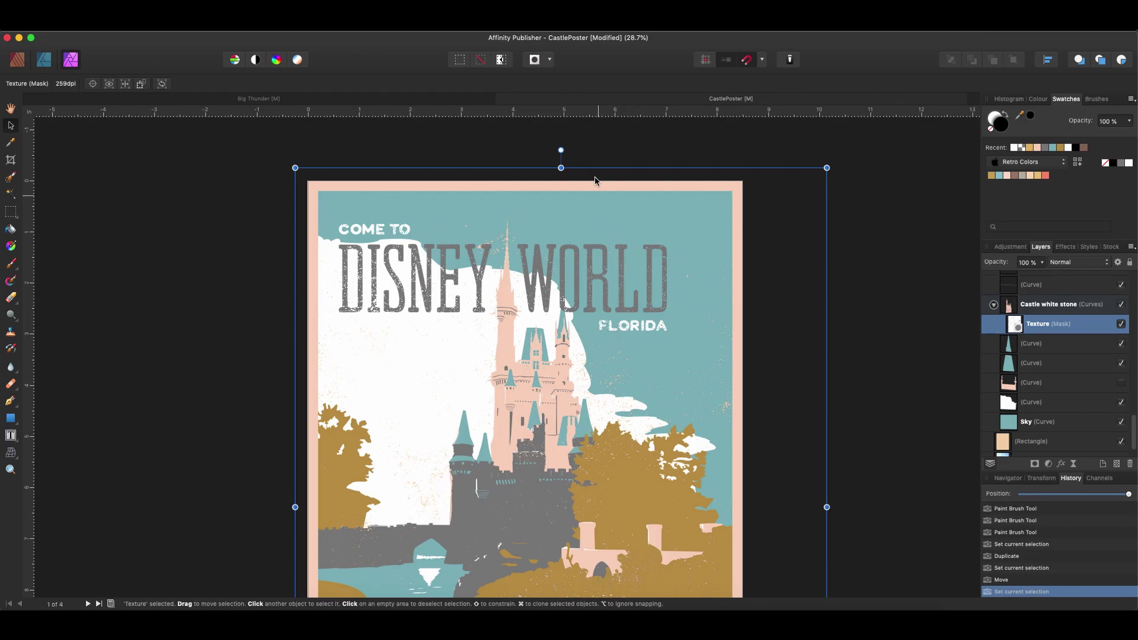
# - Rotate the castle's texture mask about -9°, scale it, and nudge it up and left over the stonework
pyautogui.moveTo(560, 151); pyautogui.dragTo(619, 171)
pyautogui.moveTo(876, 214); pyautogui.dragTo(743, 345)
pyautogui.moveTo(551, 472); pyautogui.dragTo(566, 382)
pyautogui.scroll(8, 566, 381)
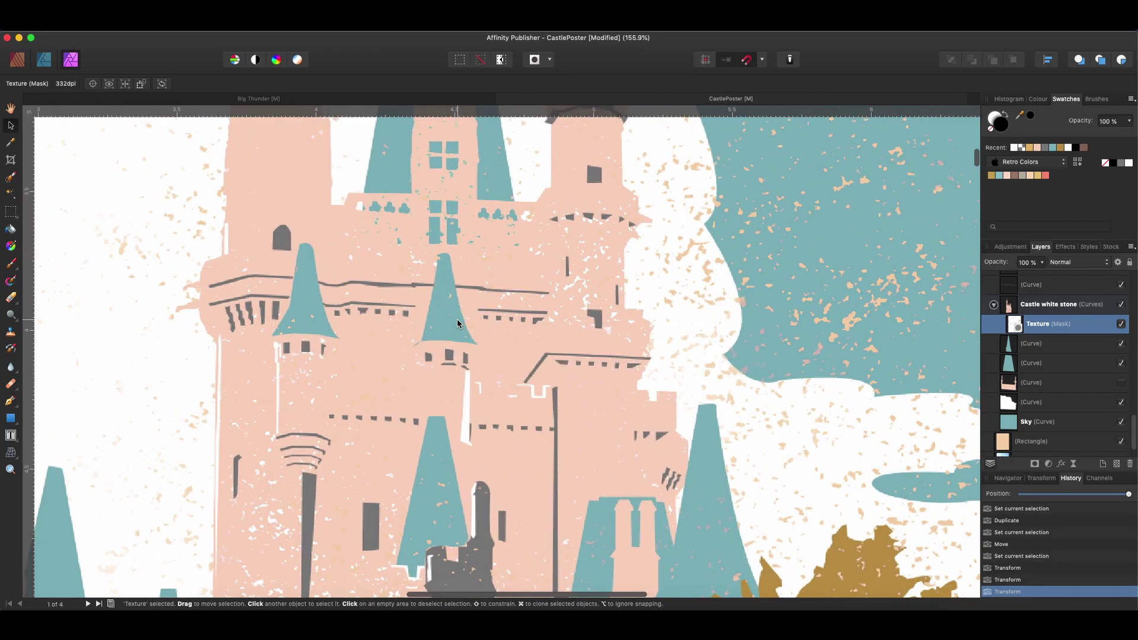
pyautogui.scroll(-3, 479, 351)
pyautogui.scroll(-3, 479, 351)
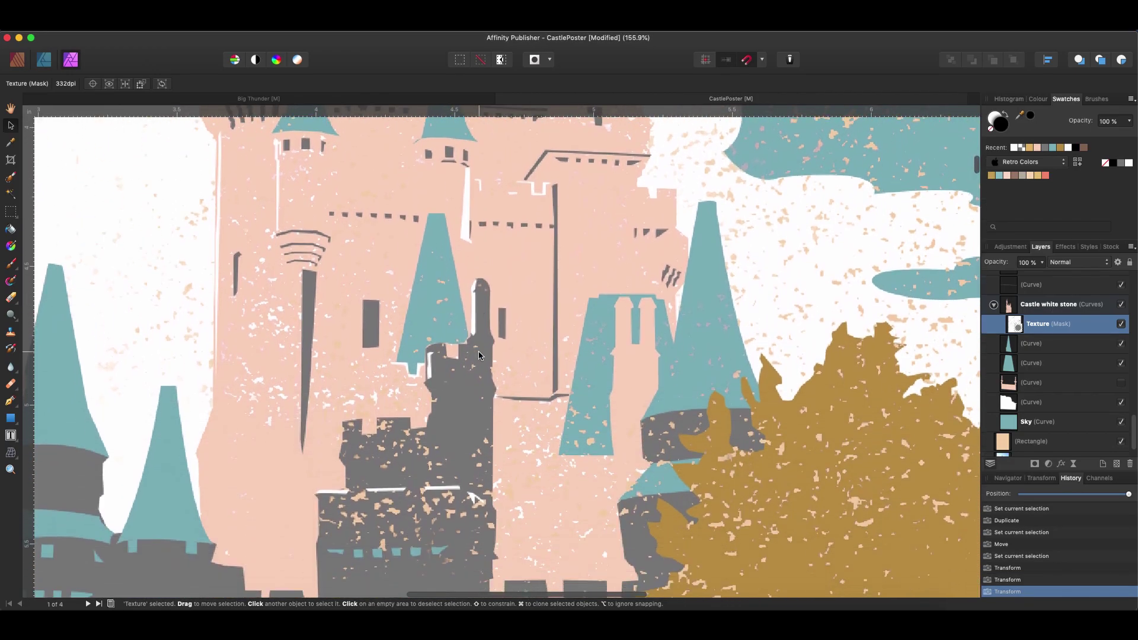
pyautogui.scroll(-4, 479, 351)
pyautogui.scroll(10, 389, 307)
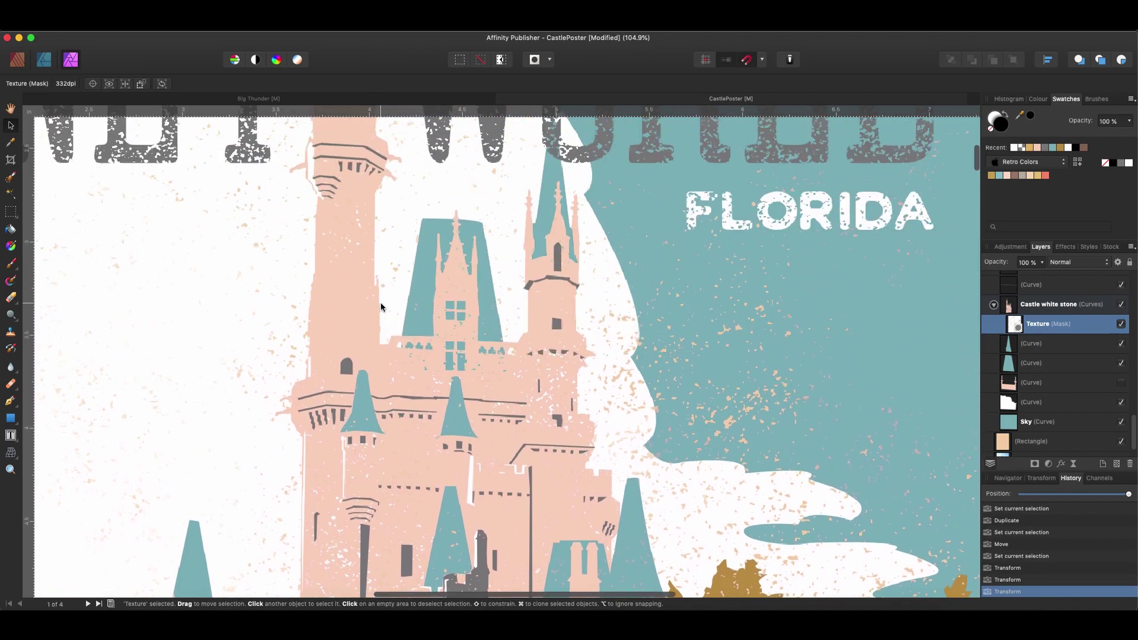
pyautogui.scroll(-5, 381, 307)
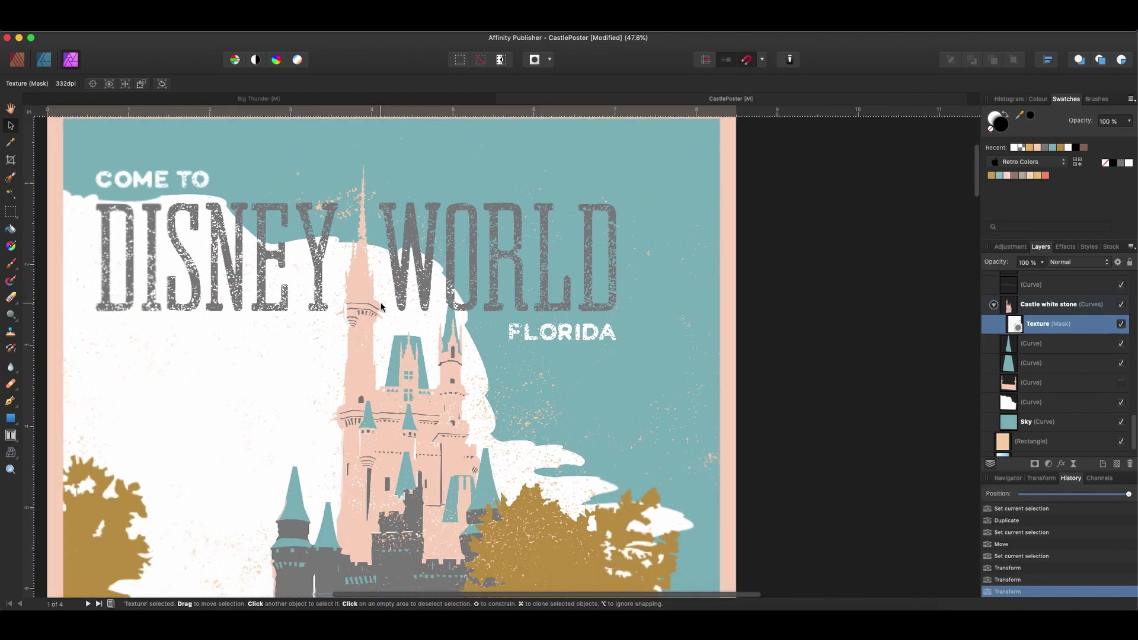
pyautogui.moveTo(403, 459); pyautogui.dragTo(385, 429)
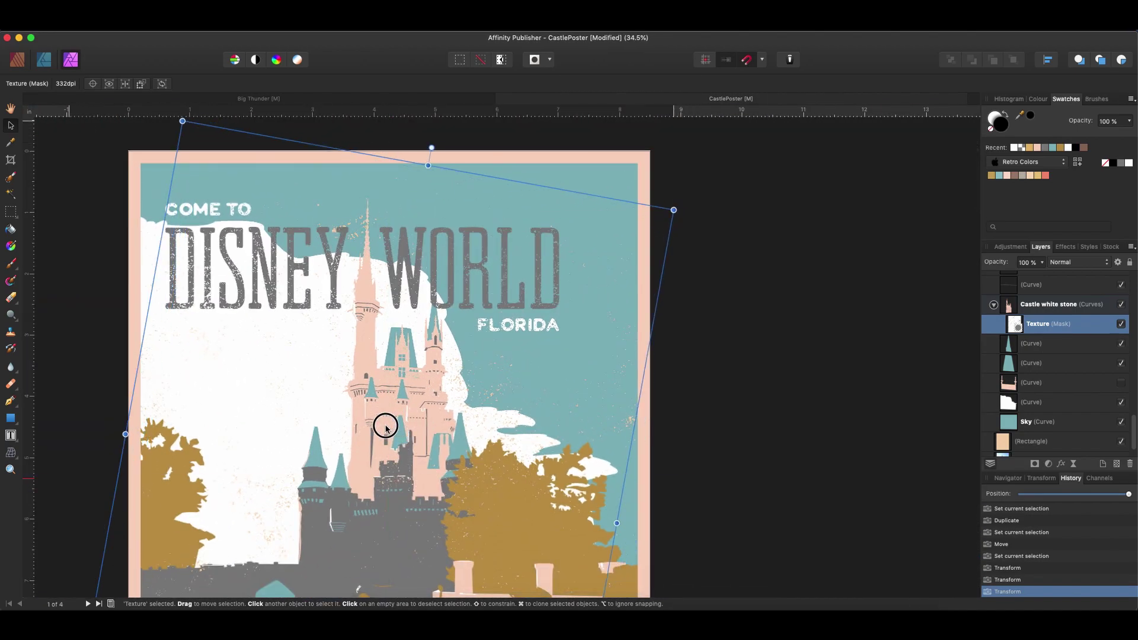
pyautogui.scroll(4, 385, 423)
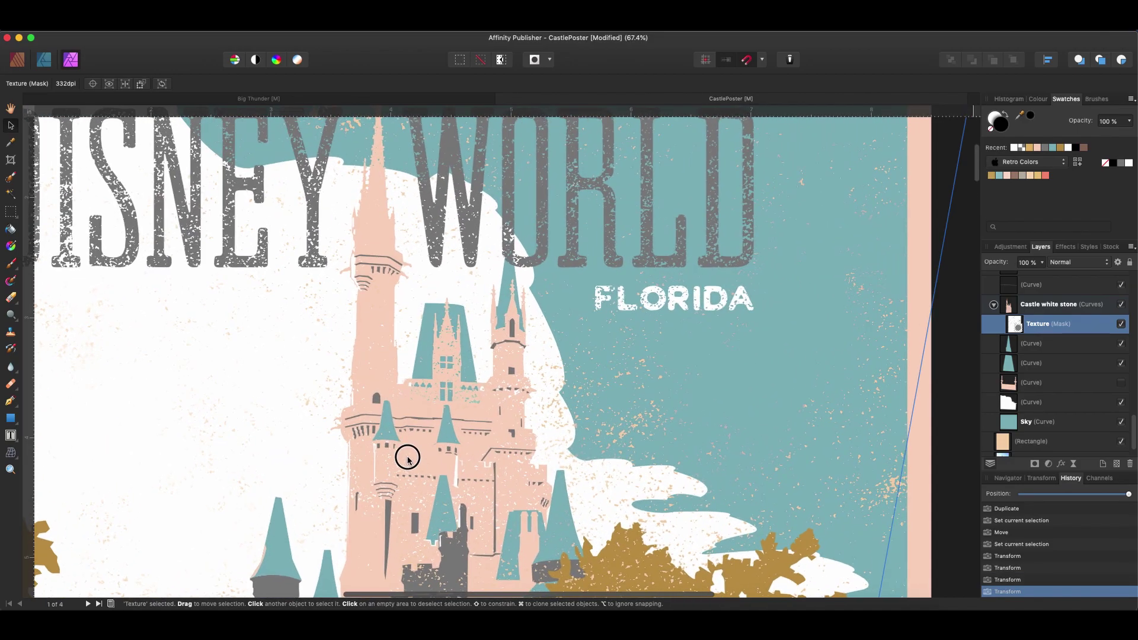
pyautogui.moveTo(397, 439); pyautogui.dragTo(392, 446)
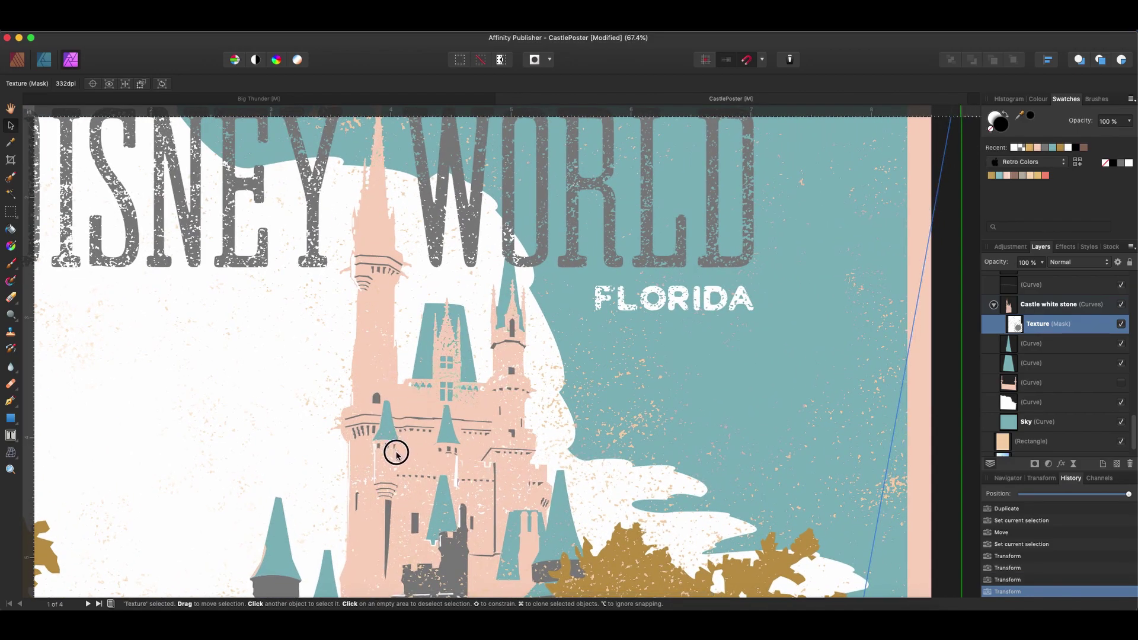
pyautogui.scroll(-5, 396, 456)
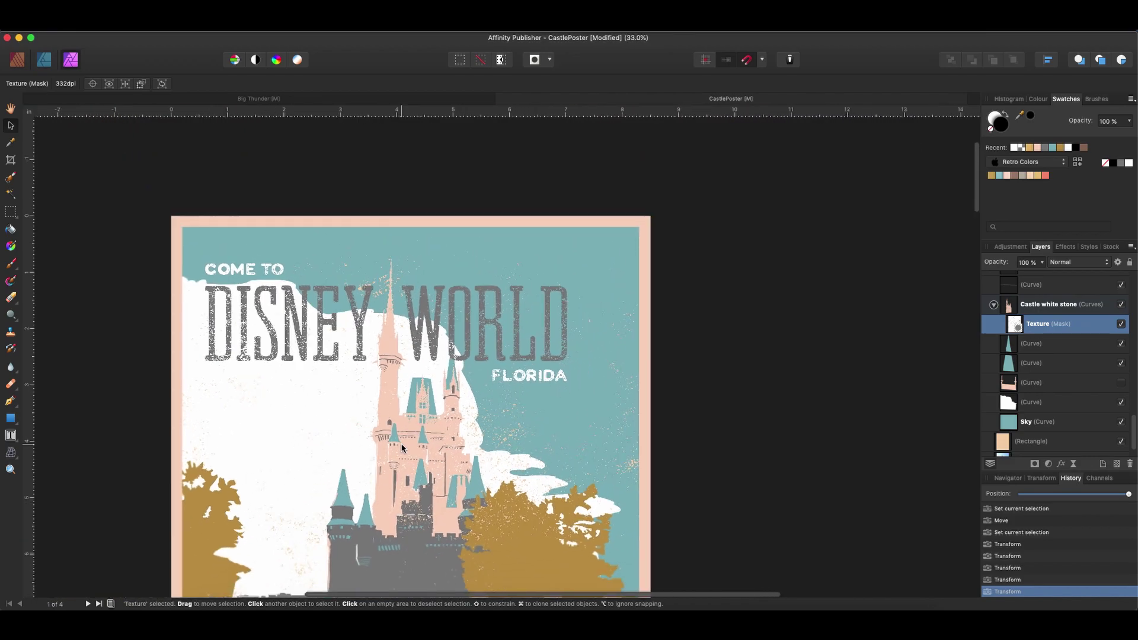
pyautogui.scroll(3, 456, 259)
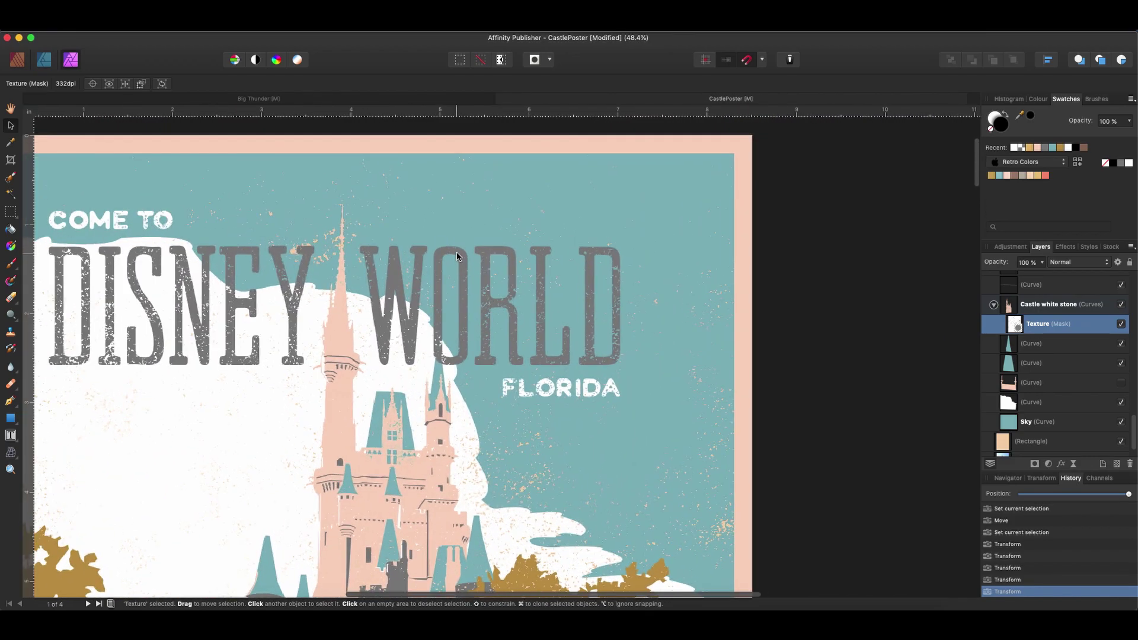
pyautogui.scroll(2, 459, 275)
pyautogui.hscroll(-10, 462, 279)
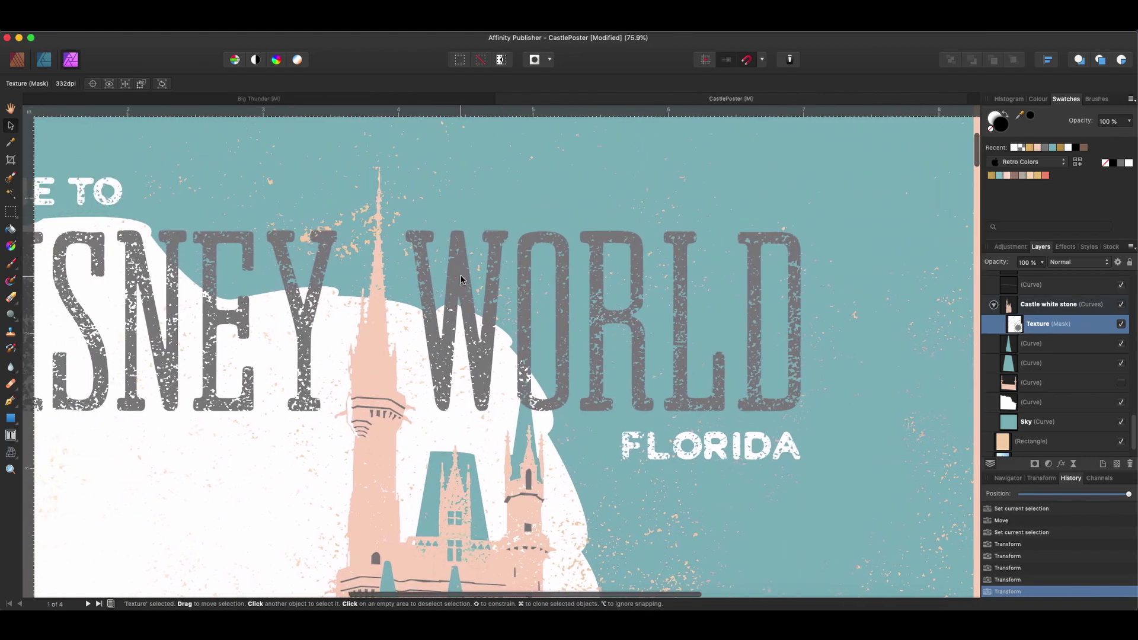
pyautogui.hscroll(6, 373, 268)
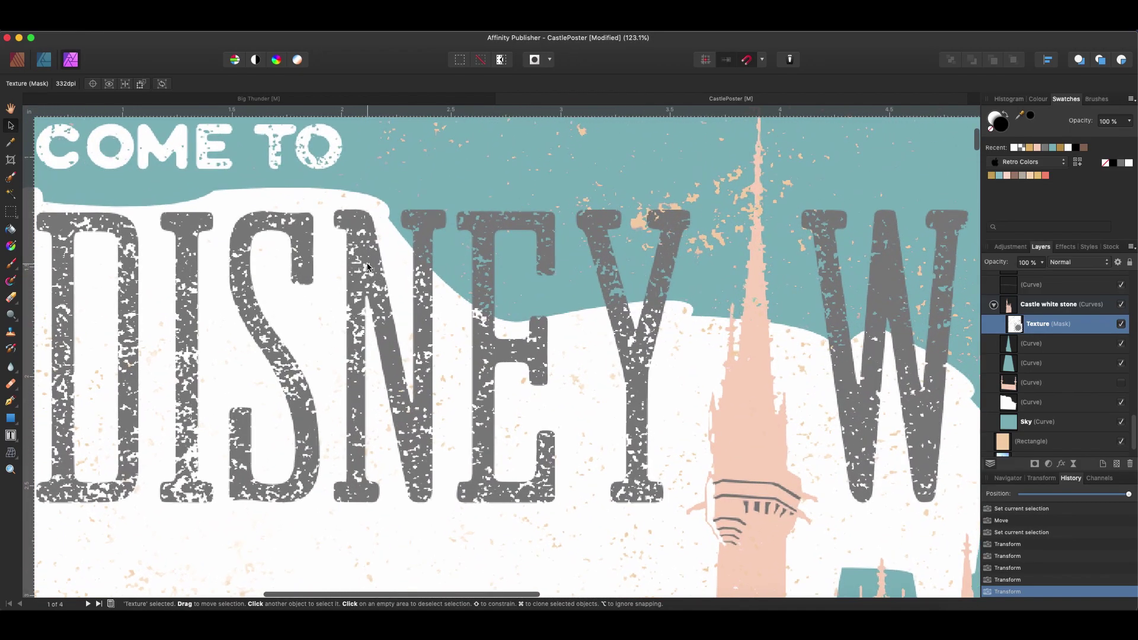
pyautogui.scroll(3, 579, 276)
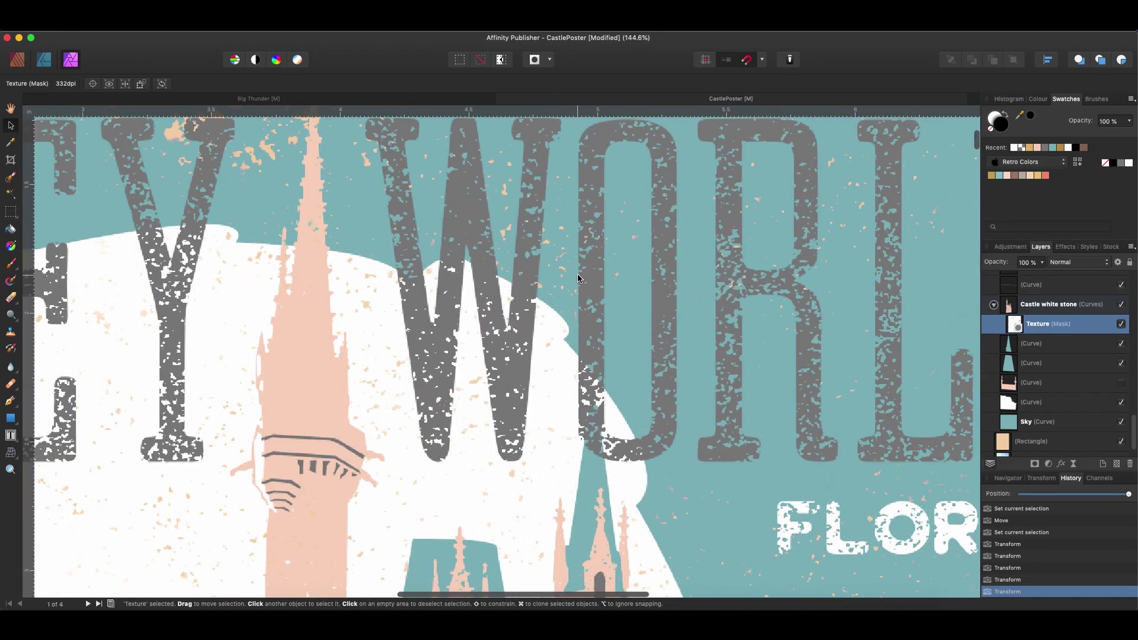
pyautogui.scroll(-3, 577, 274)
pyautogui.scroll(-10, 577, 274)
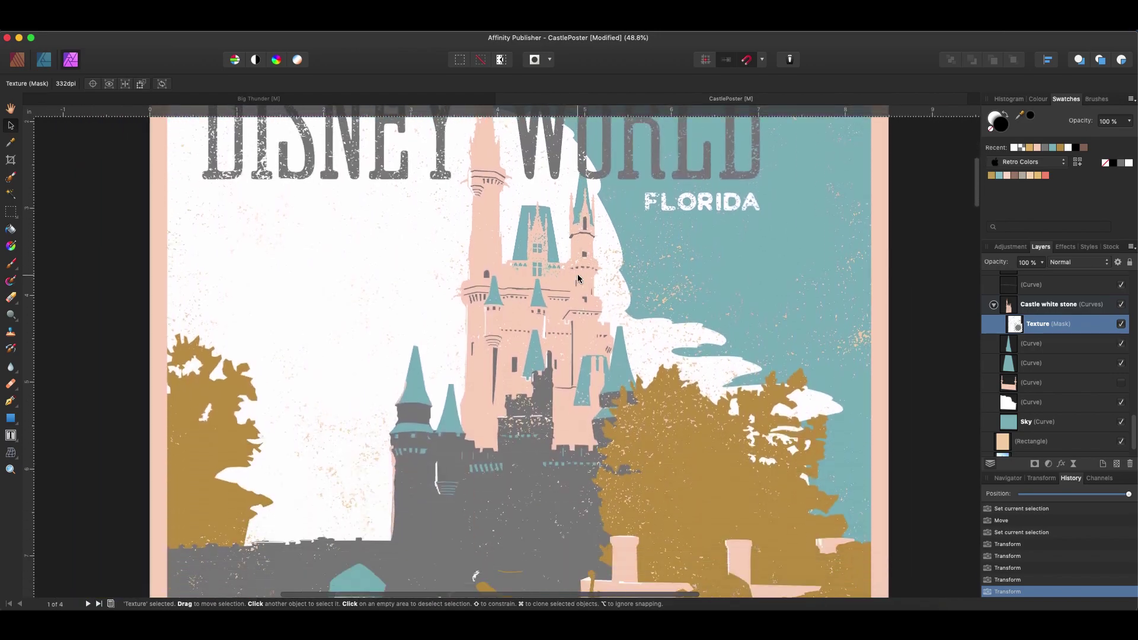
pyautogui.scroll(-3, 578, 274)
pyautogui.scroll(3, 405, 314)
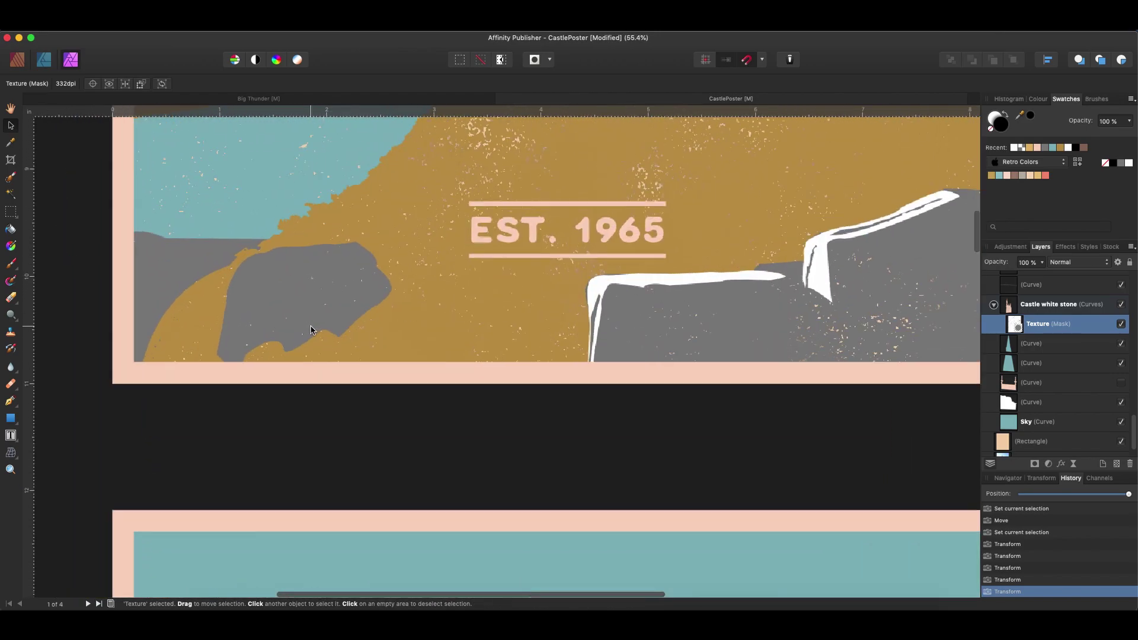
pyautogui.scroll(4, 727, 157)
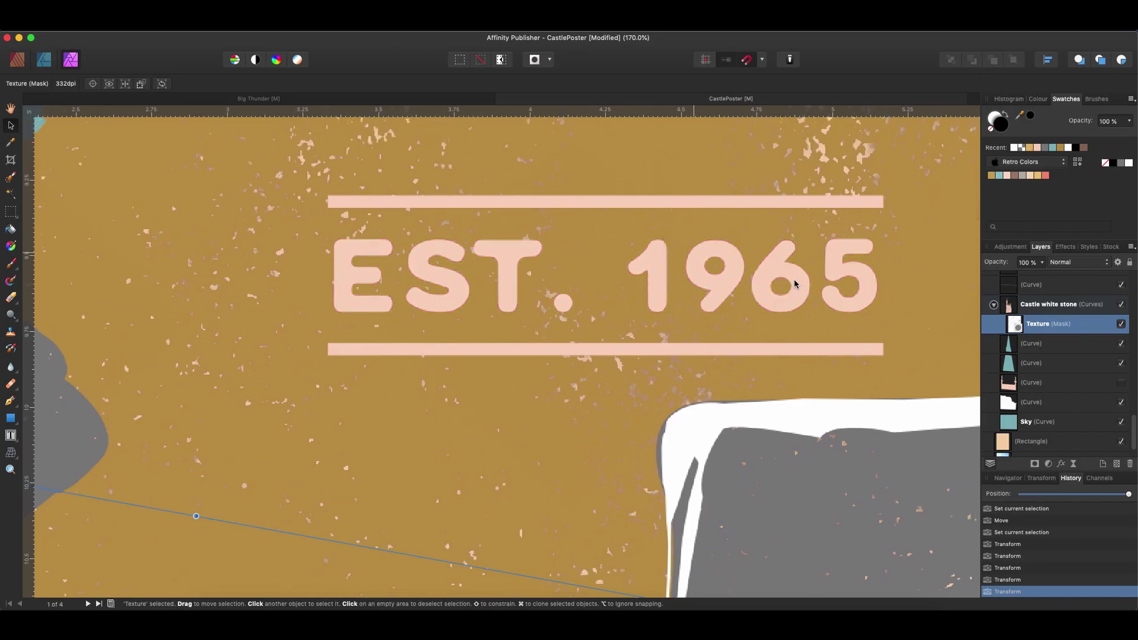
pyautogui.click(993, 306)
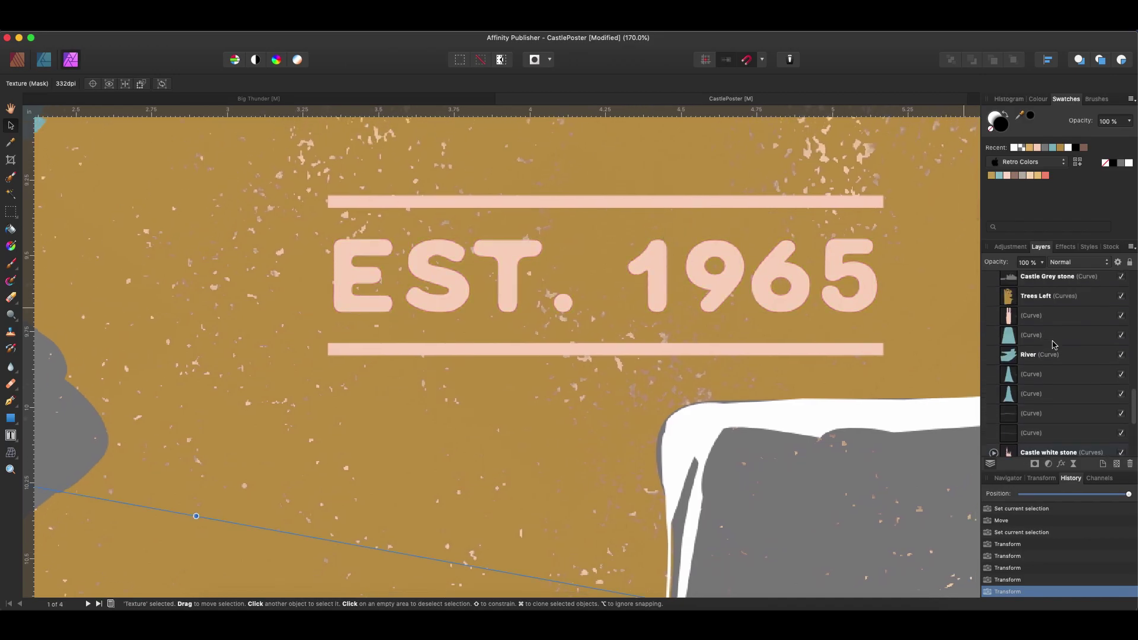
# - Expand the Text group and move the Date group into it below Disney World
pyautogui.scroll(5, 1053, 345)
pyautogui.scroll(-2, 1053, 345)
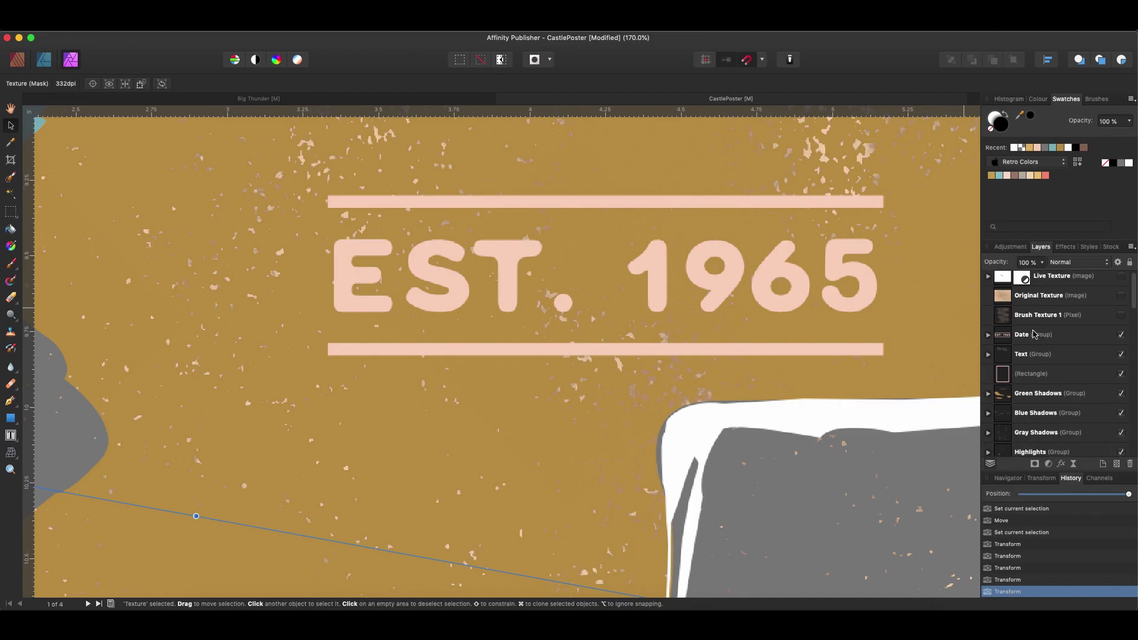
pyautogui.click(989, 341)
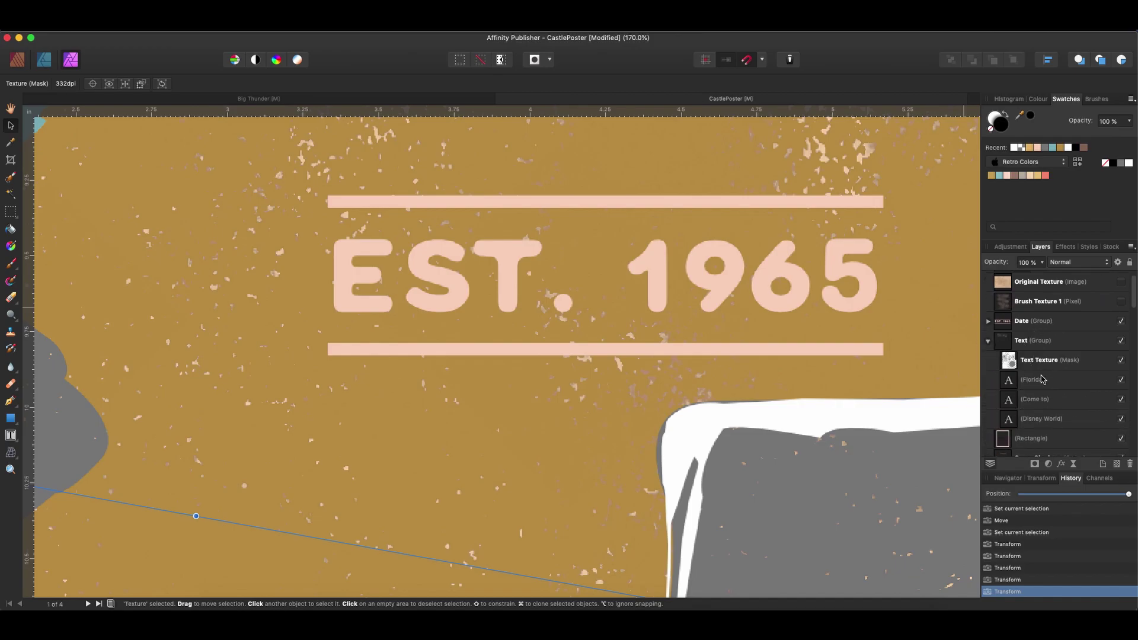
pyautogui.scroll(-1, 1067, 417)
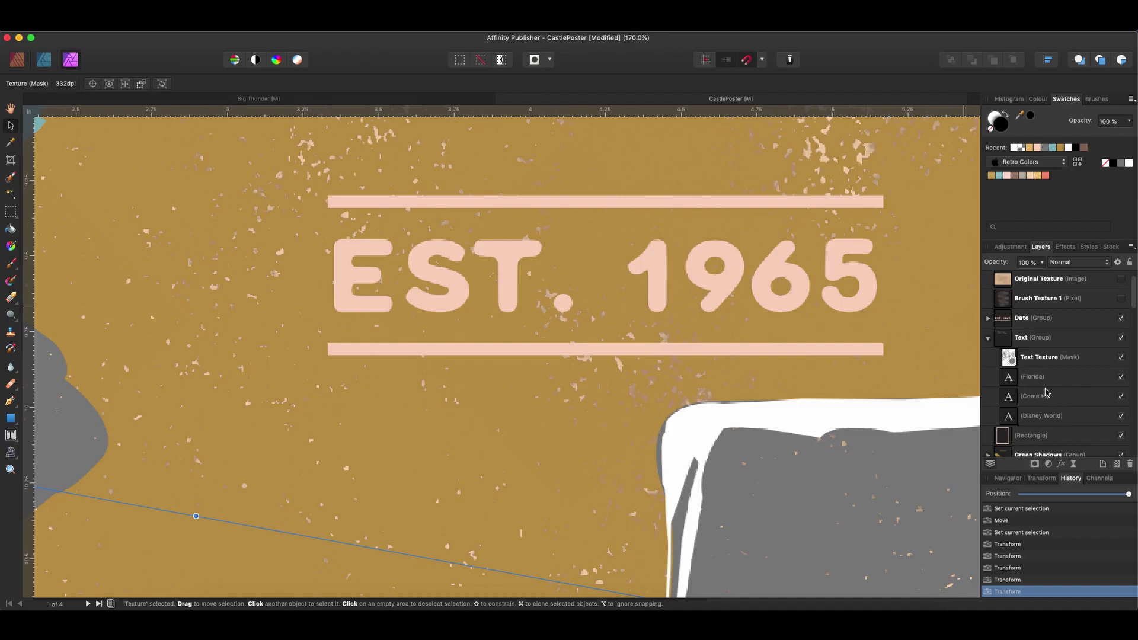
pyautogui.click(1032, 319)
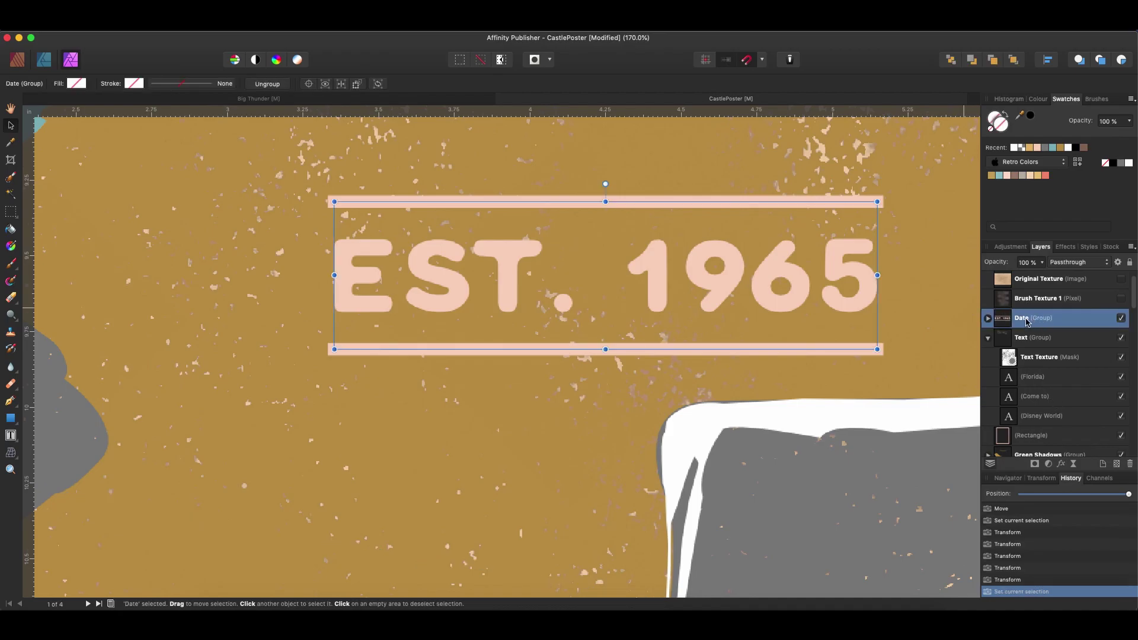
pyautogui.moveTo(1032, 410); pyautogui.dragTo(1012, 425)
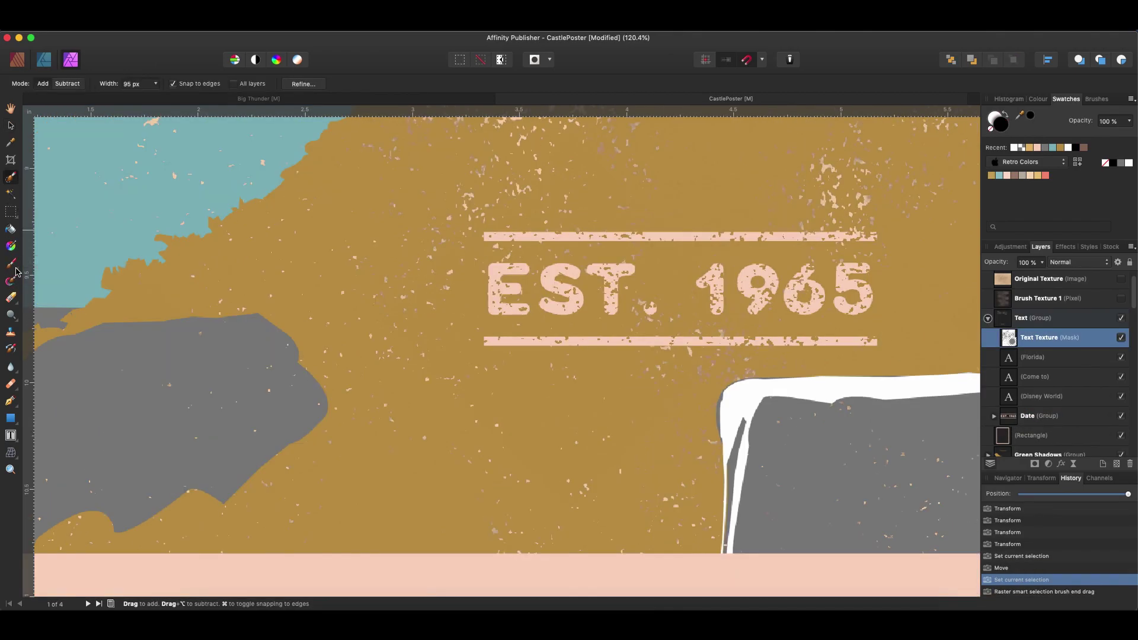
# - With a 92 px Paint Brush on the Text Texture mask, paint EST and 965 solid again
pyautogui.click(15, 272)
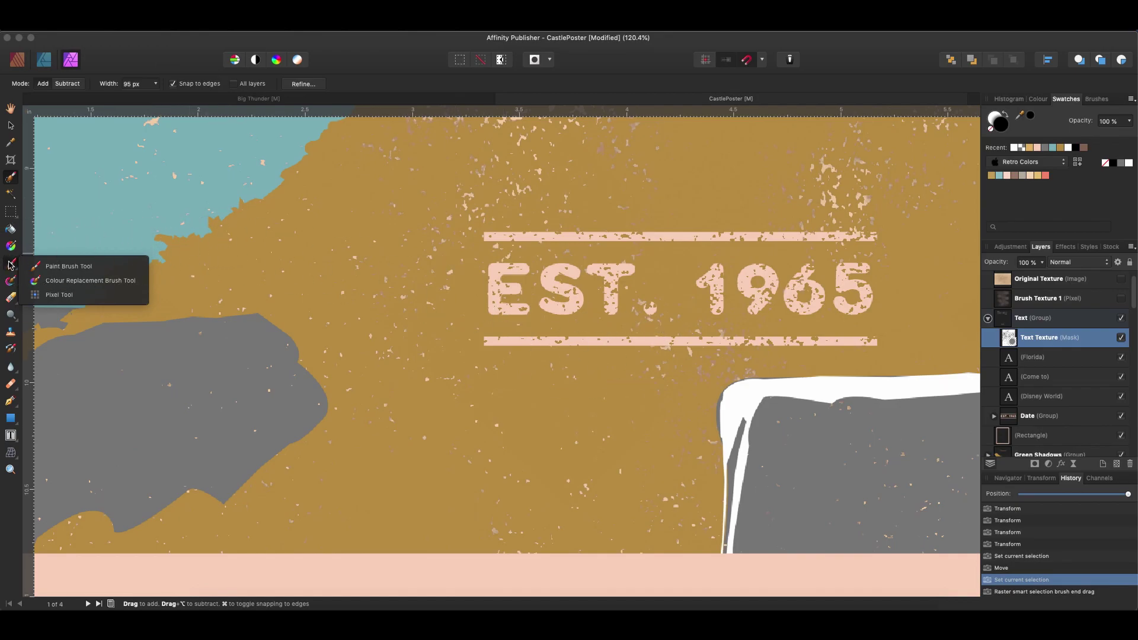
pyautogui.click(53, 266)
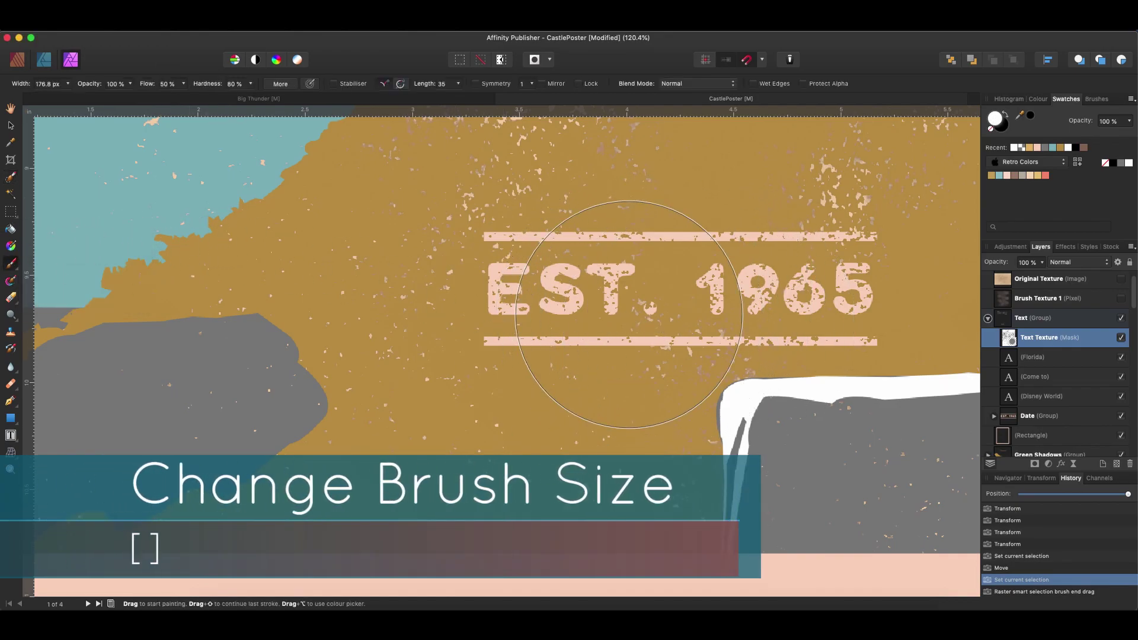
pyautogui.press('[')
pyautogui.press('[')
pyautogui.press('[')
pyautogui.click(531, 283)
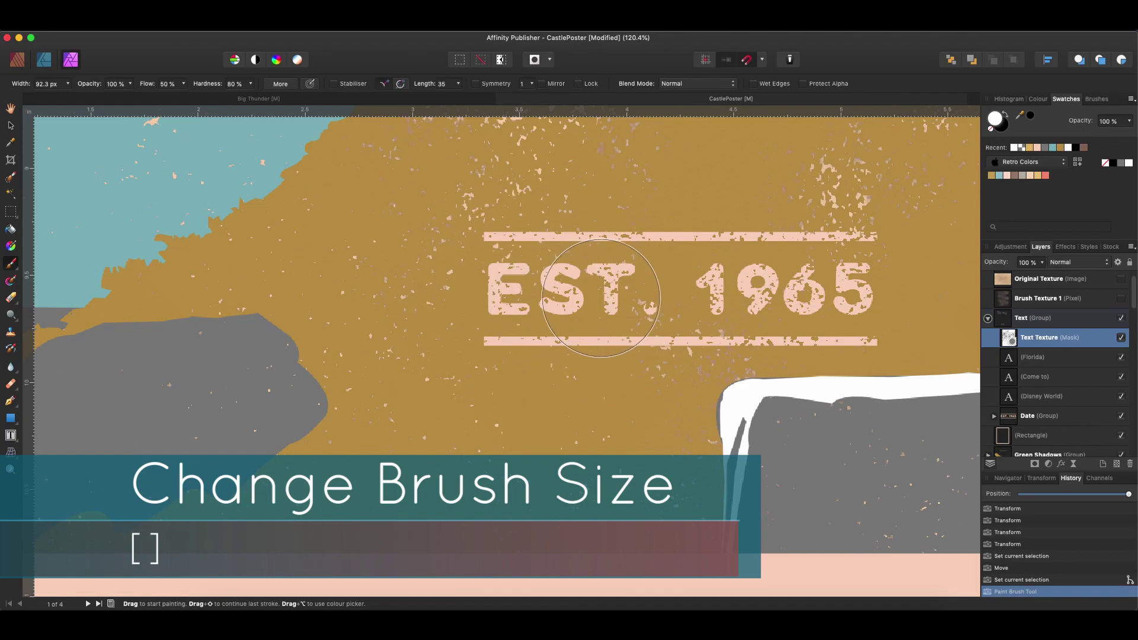
pyautogui.click(631, 326)
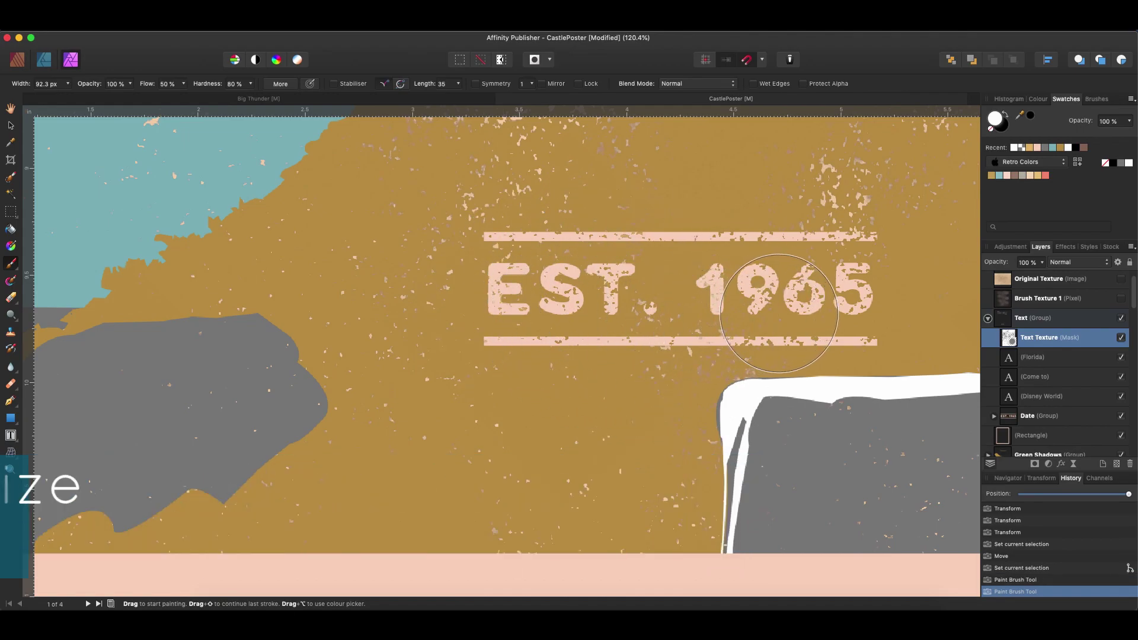
pyautogui.moveTo(763, 284); pyautogui.dragTo(853, 291)
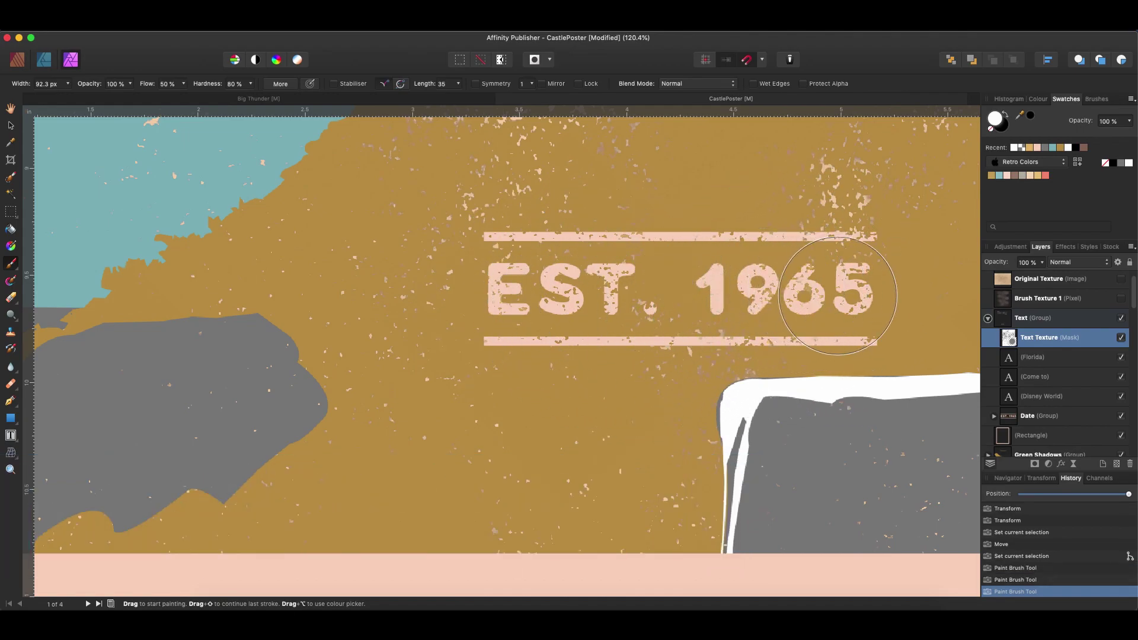
pyautogui.click(821, 247)
pyautogui.moveTo(822, 247); pyautogui.dragTo(838, 255)
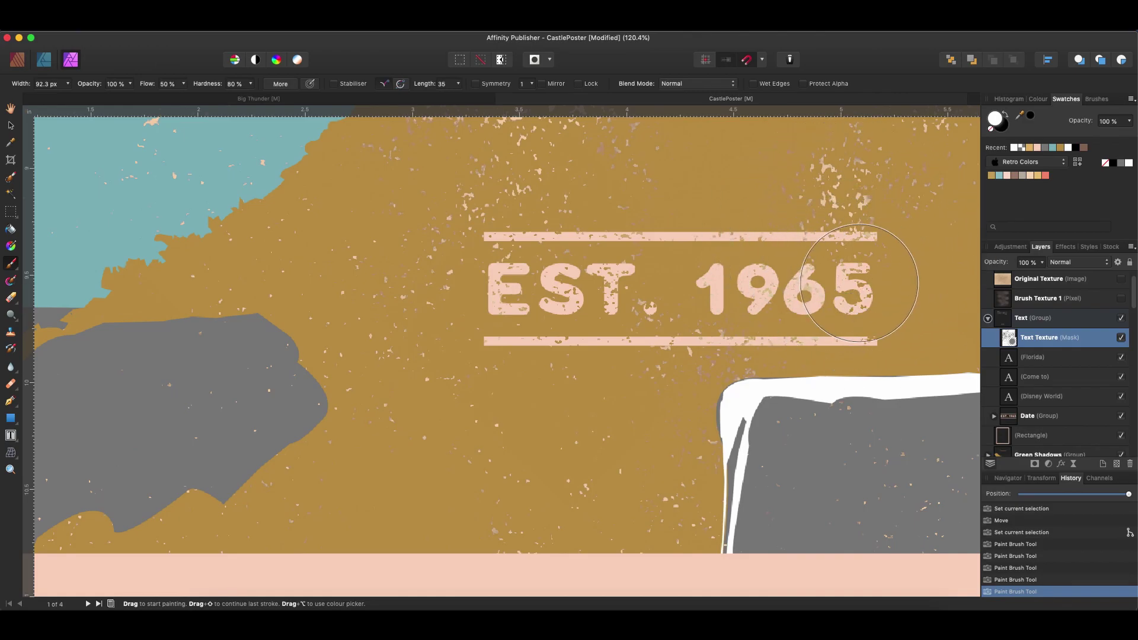
pyautogui.moveTo(502, 303)
pyautogui.mouseDown()
pyautogui.moveTo(508, 326)
pyautogui.moveTo(579, 254)
pyautogui.moveTo(623, 300)
pyautogui.moveTo(665, 291)
pyautogui.mouseUp()
# - Paint the Text Texture mask over the W of WORLD and across the title
pyautogui.scroll(-3, 613, 281)
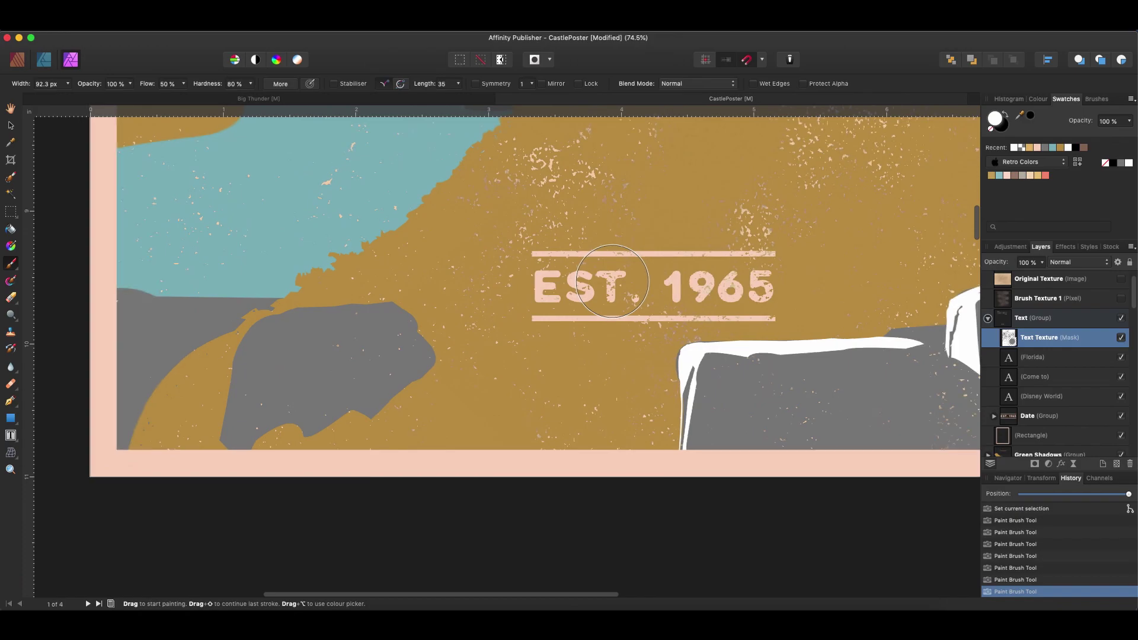
pyautogui.scroll(5, 698, 265)
pyautogui.scroll(-4, 698, 264)
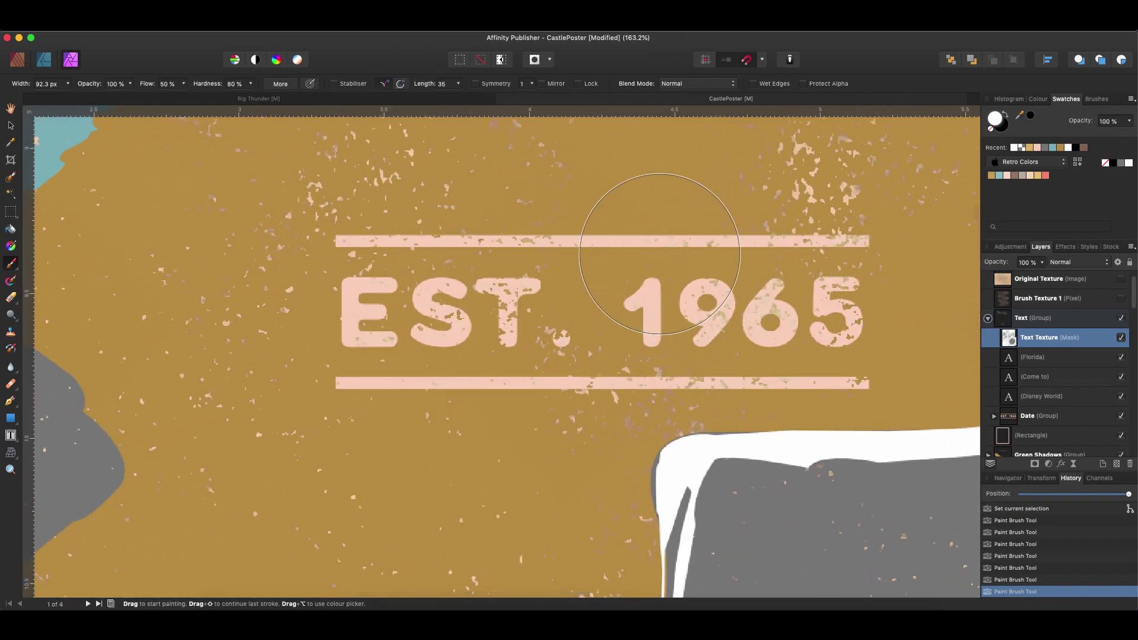
pyautogui.scroll(10, 648, 267)
pyautogui.scroll(-6, 660, 253)
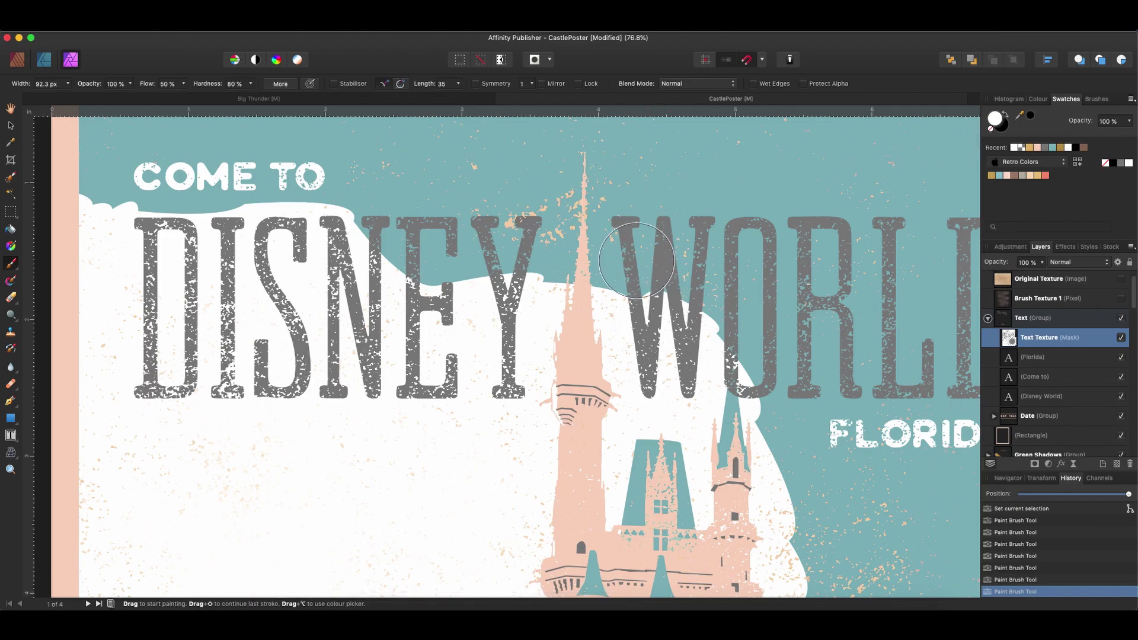
pyautogui.moveTo(637, 275)
pyautogui.mouseDown()
pyautogui.moveTo(676, 274)
pyautogui.moveTo(667, 332)
pyautogui.mouseUp()
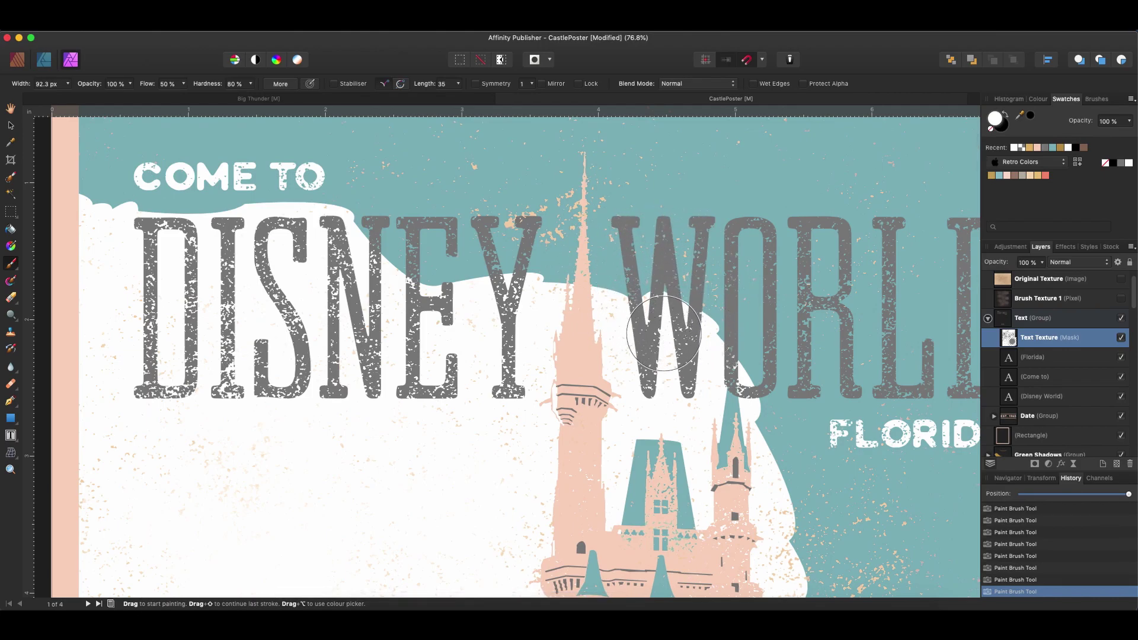
pyautogui.hscroll(10, 832, 297)
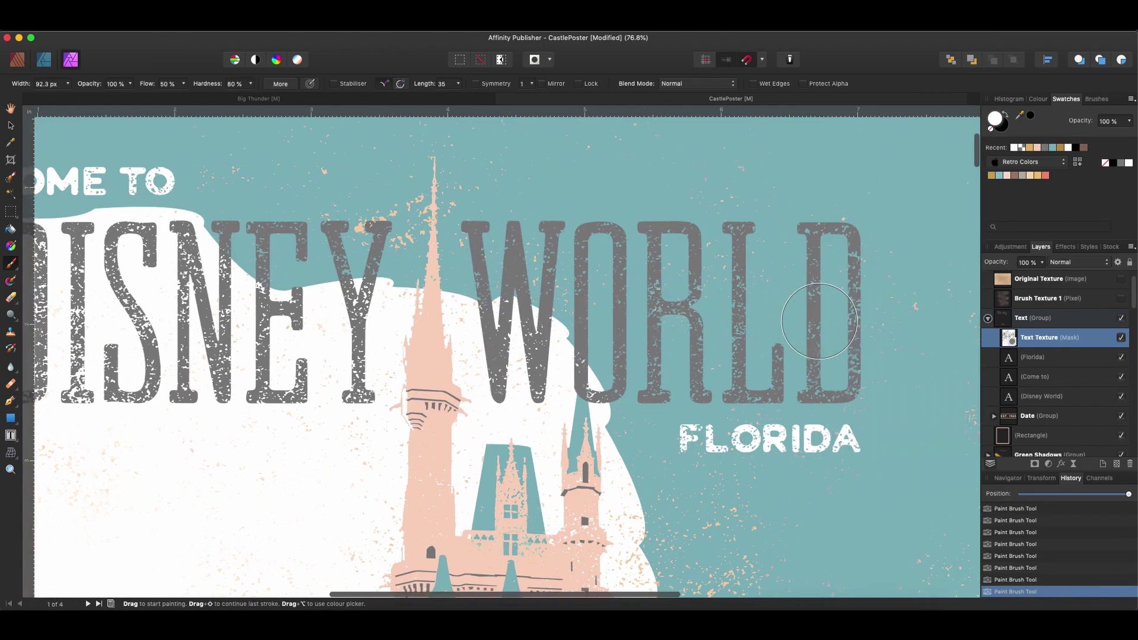
pyautogui.moveTo(677, 303)
pyautogui.mouseDown()
pyautogui.moveTo(673, 326)
pyautogui.moveTo(641, 274)
pyautogui.moveTo(546, 326)
pyautogui.moveTo(563, 297)
pyautogui.moveTo(500, 280)
pyautogui.moveTo(480, 350)
pyautogui.mouseUp()
# - Paint the I and the lower S of DISNEY solid grey
pyautogui.hscroll(-7, 415, 309)
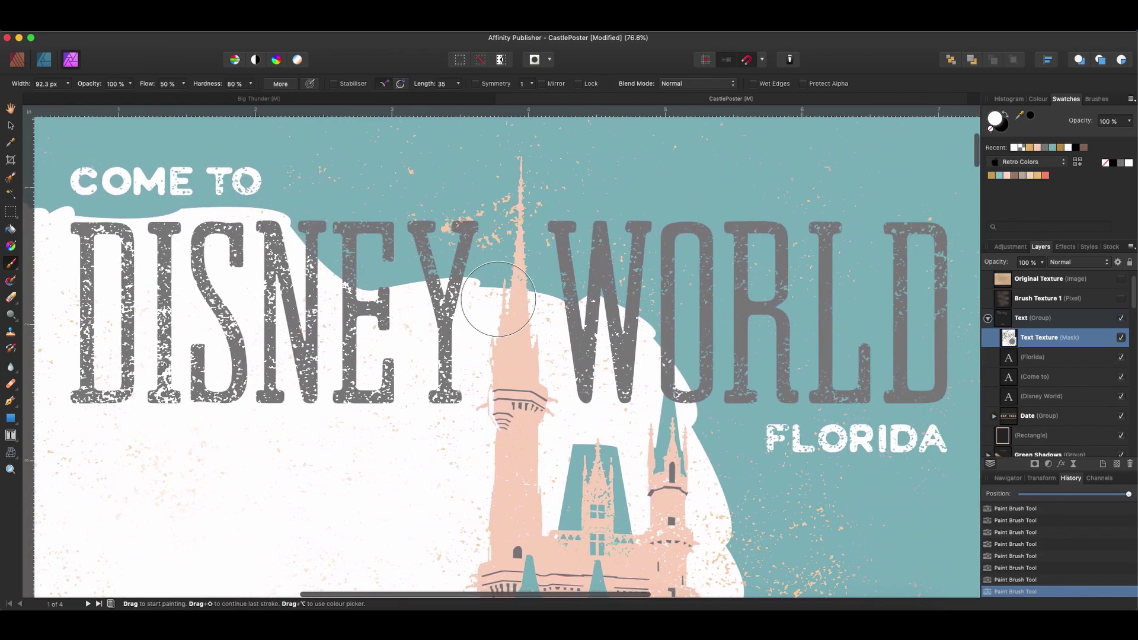
pyautogui.hscroll(-3, 393, 249)
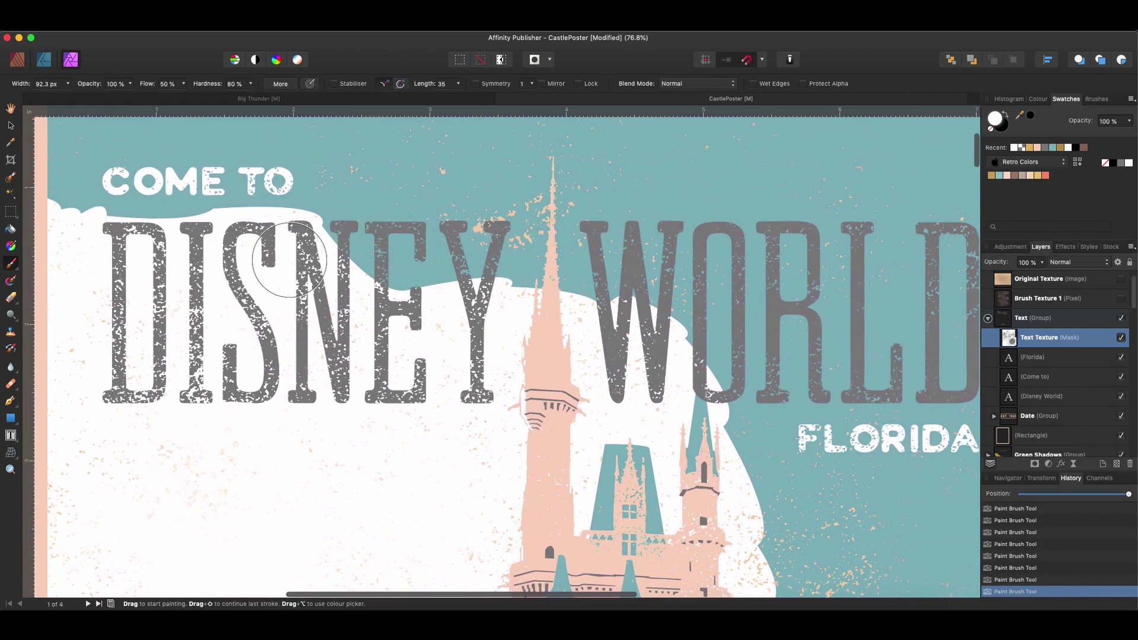
pyautogui.moveTo(208, 281); pyautogui.dragTo(156, 327)
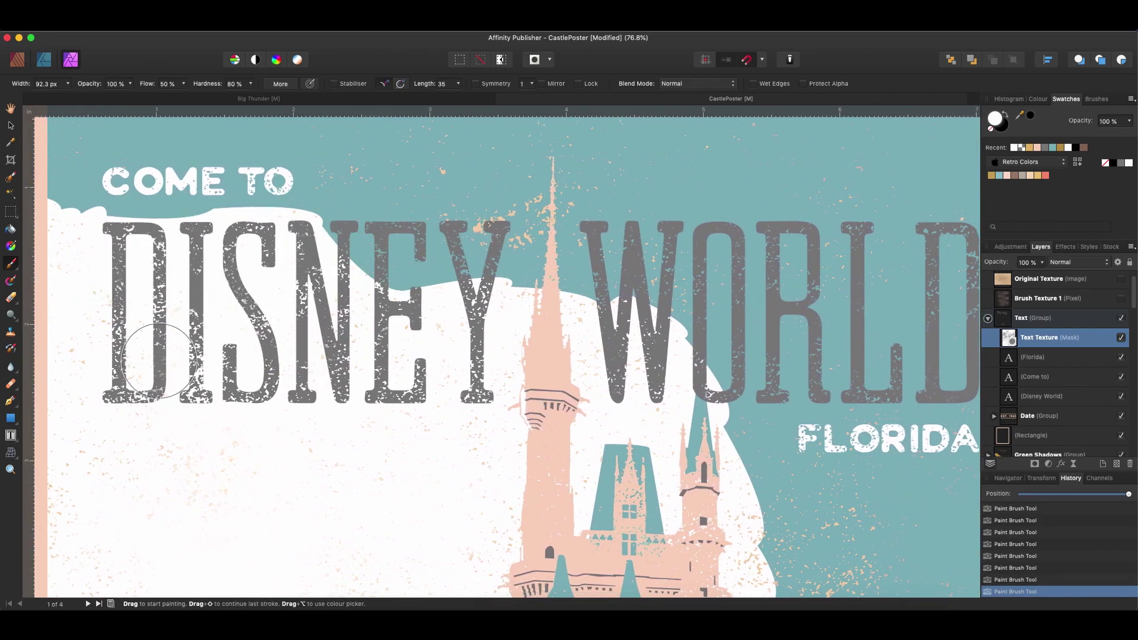
pyautogui.moveTo(168, 407)
pyautogui.mouseDown()
pyautogui.moveTo(144, 393)
pyautogui.moveTo(234, 382)
pyautogui.moveTo(250, 405)
pyautogui.mouseUp()
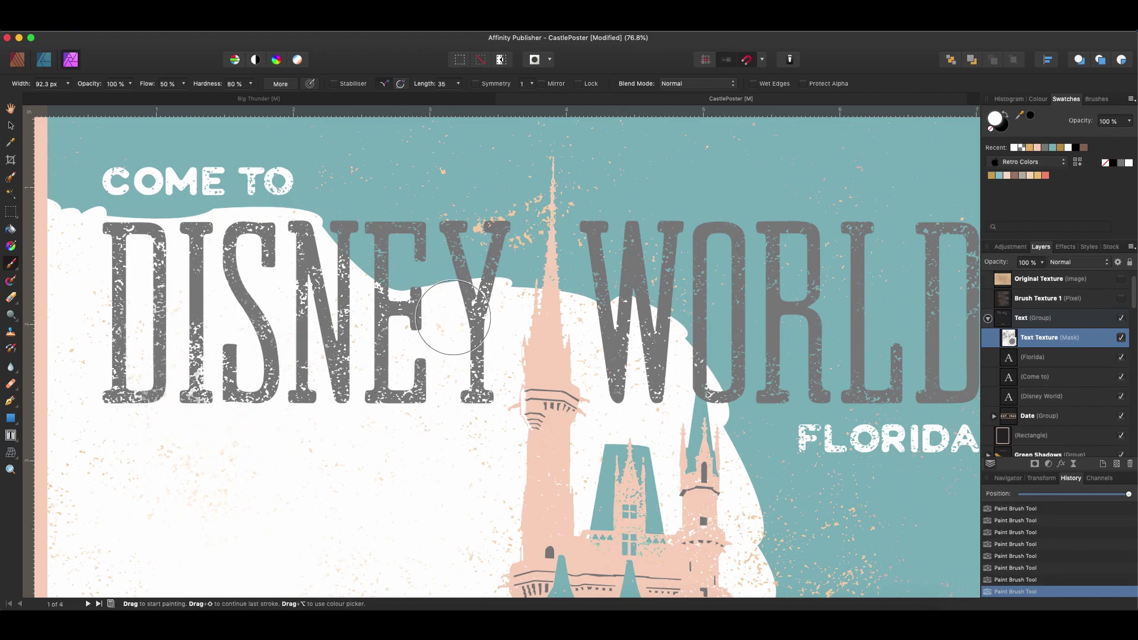
pyautogui.scroll(-3, 436, 296)
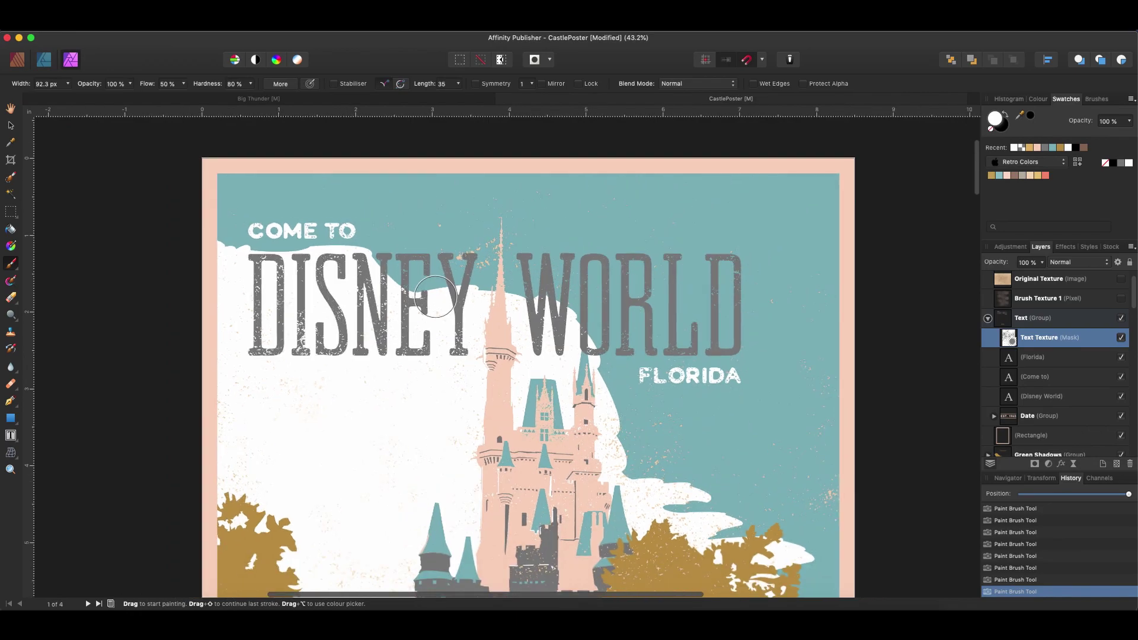
# - Scroll around the poster to inspect the worn DISNEY WORLD lettering and castle texture
pyautogui.scroll(-2, 436, 296)
pyautogui.scroll(-3, 436, 297)
pyautogui.scroll(-2, 436, 297)
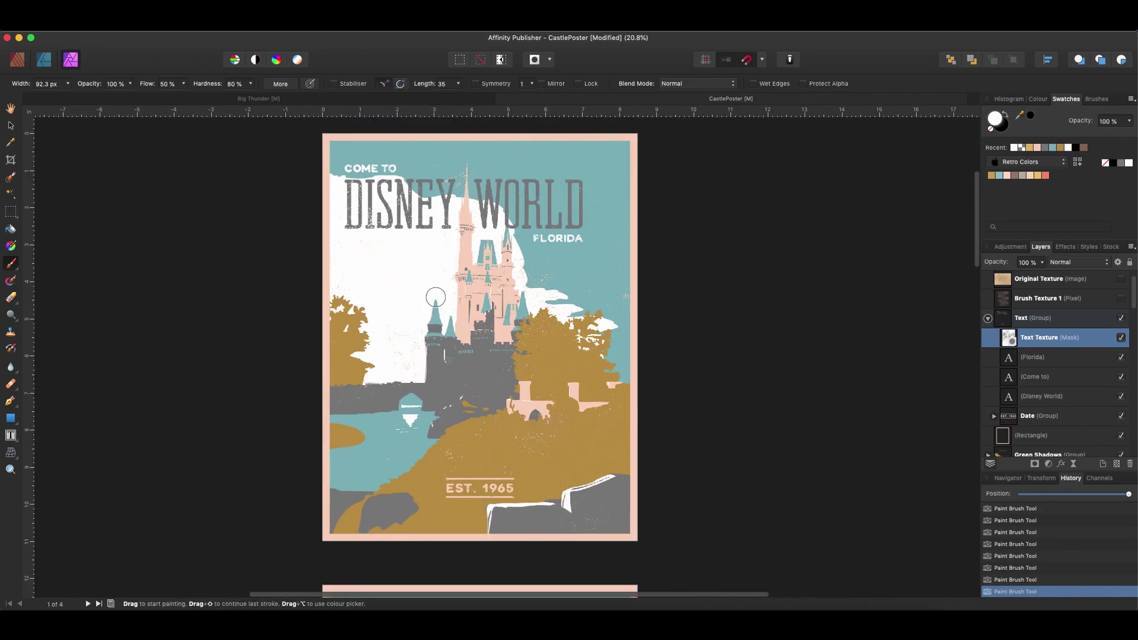
pyautogui.scroll(1, 497, 283)
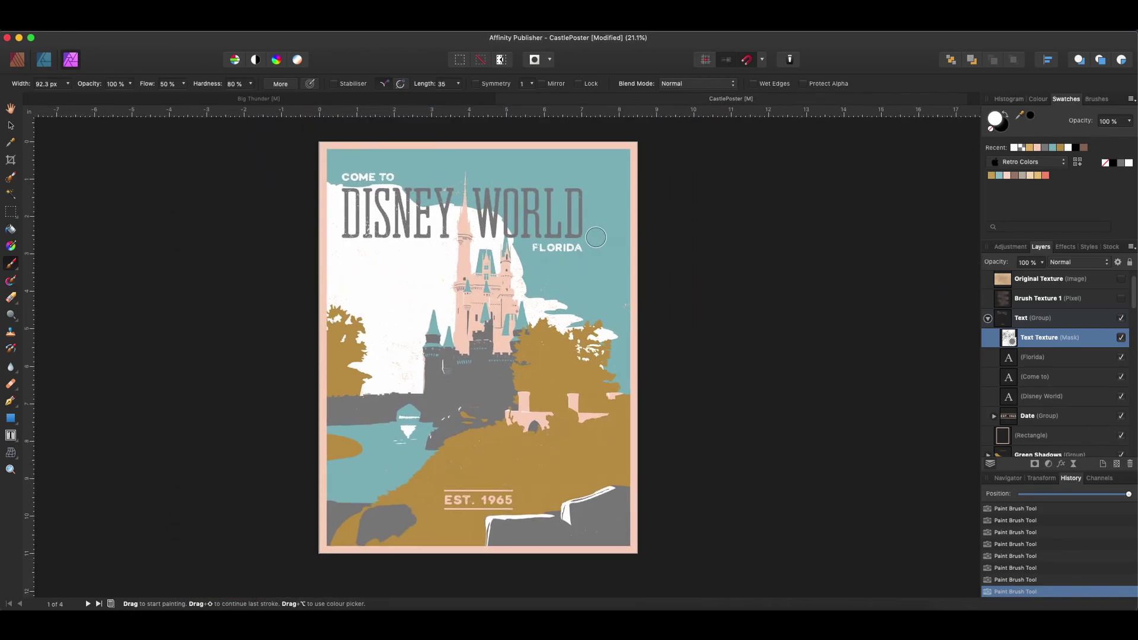
pyautogui.scroll(6, 597, 237)
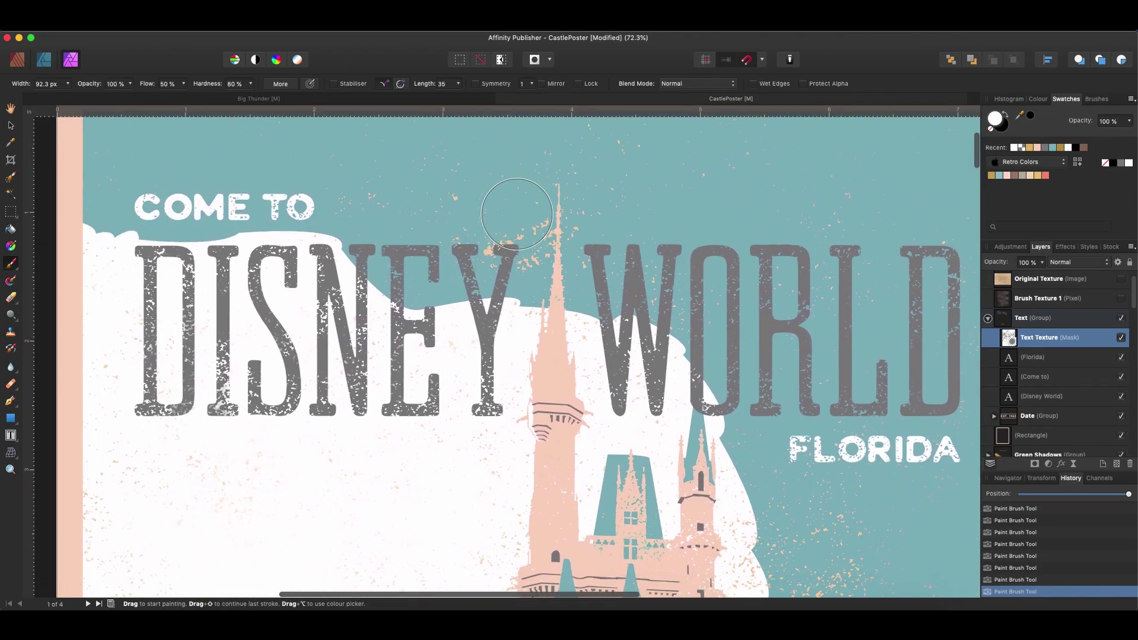
pyautogui.scroll(-3, 432, 298)
pyautogui.scroll(-3, 484, 274)
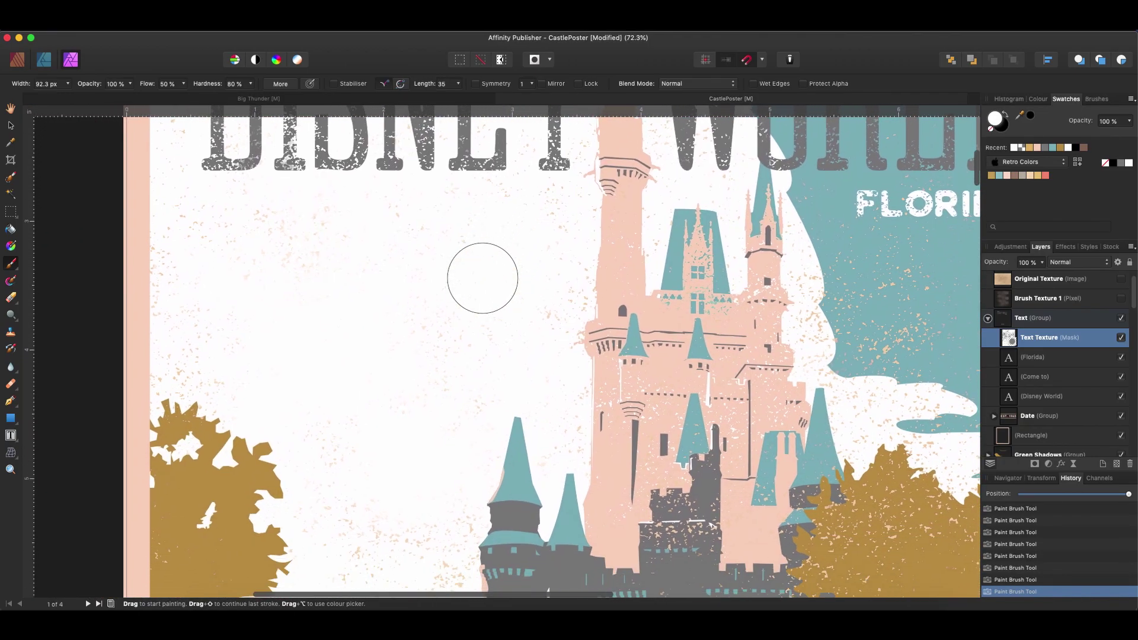
pyautogui.scroll(-2, 482, 278)
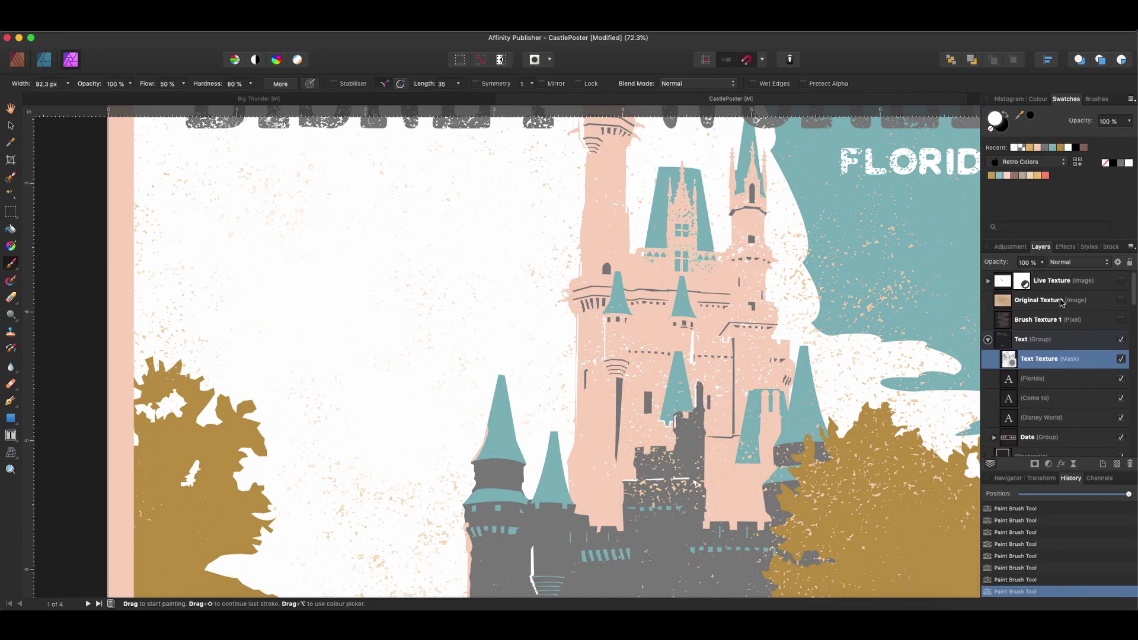
# - Collapse the Text group and zoom out to check the tan speckles across the sky and castle
pyautogui.scroll(-1, 1044, 303)
pyautogui.scroll(-10, 1046, 311)
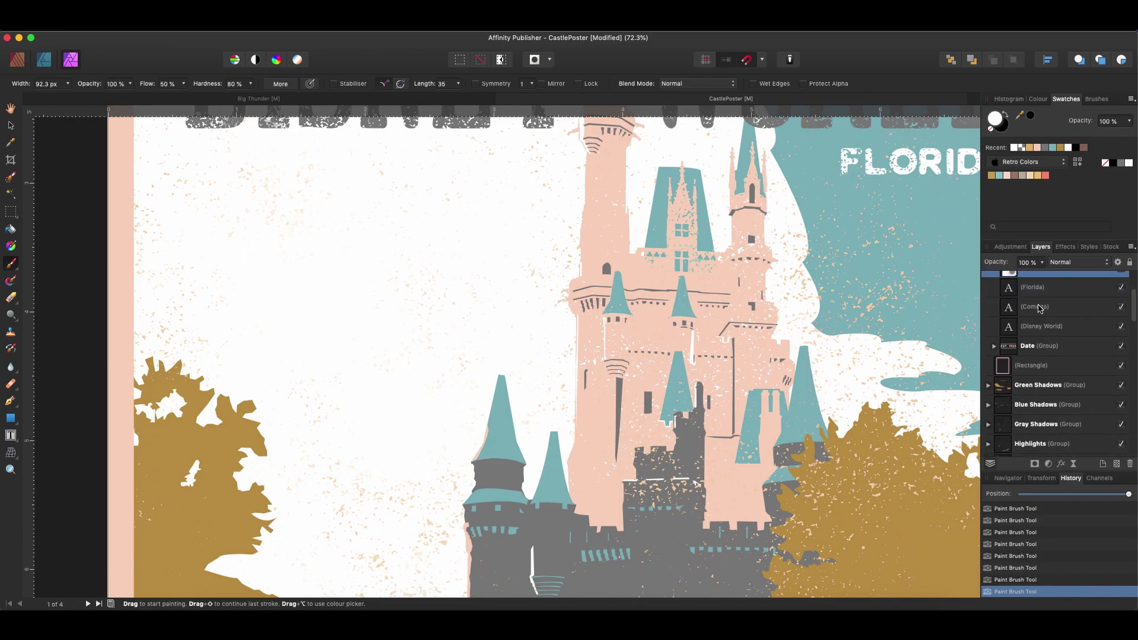
pyautogui.scroll(-5, 1039, 308)
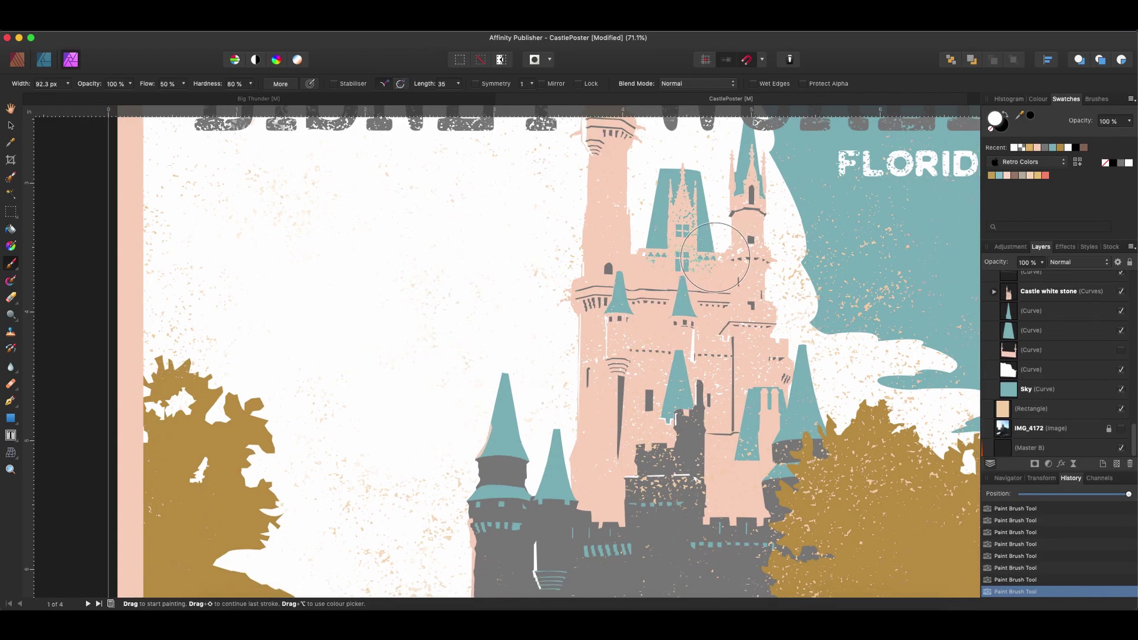
pyautogui.scroll(-5, 737, 253)
pyautogui.scroll(10, 1002, 344)
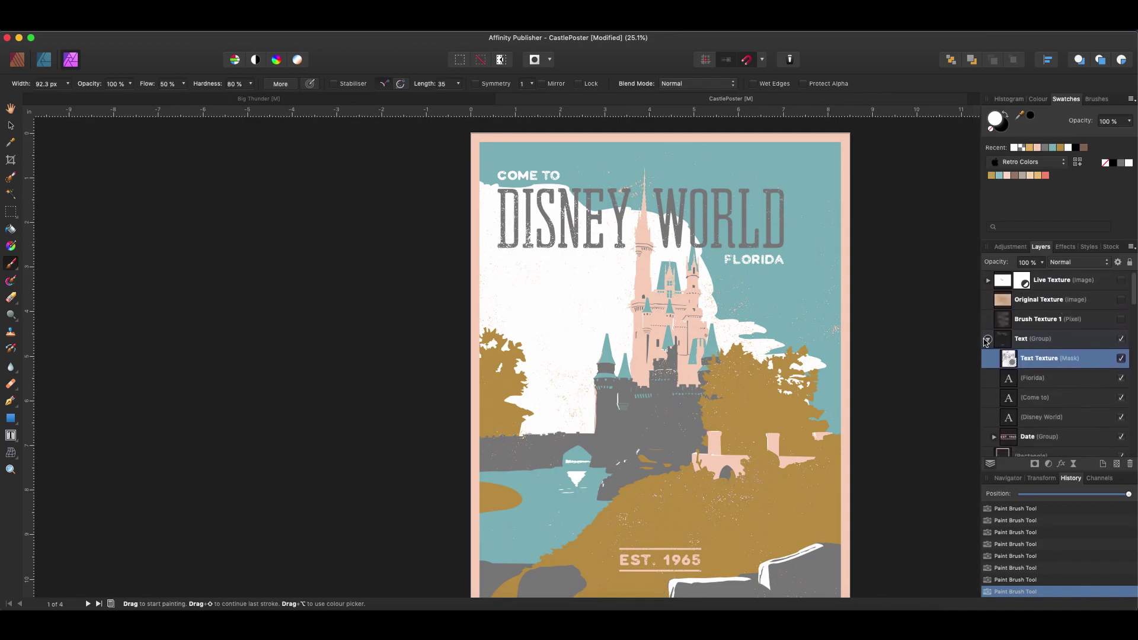
pyautogui.click(987, 340)
pyautogui.scroll(-5, 992, 355)
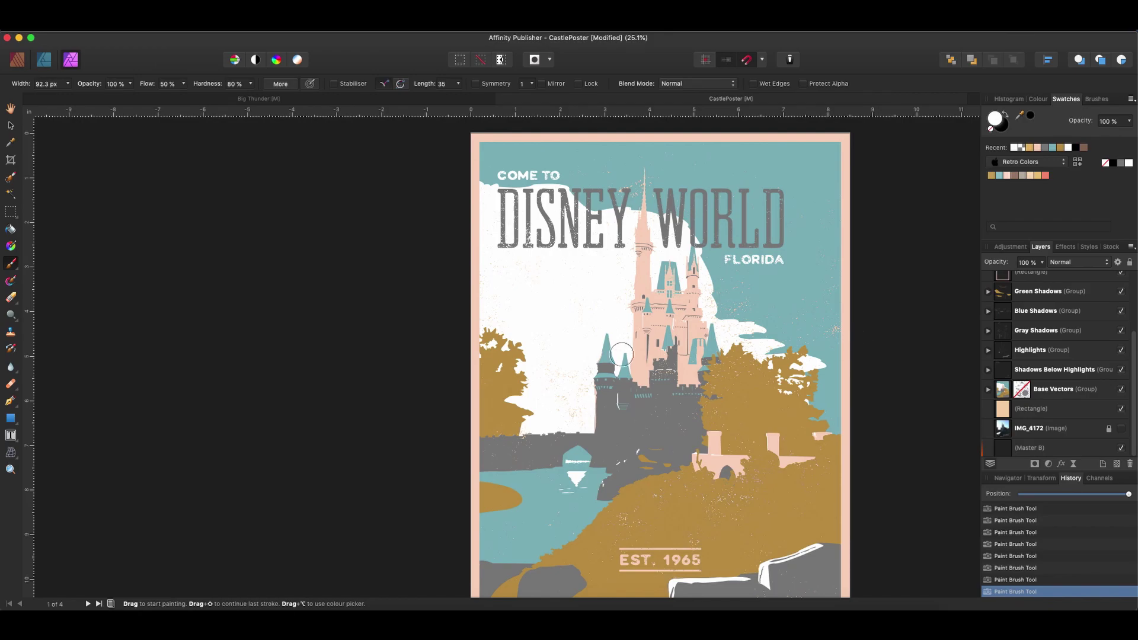
pyautogui.scroll(5, 561, 382)
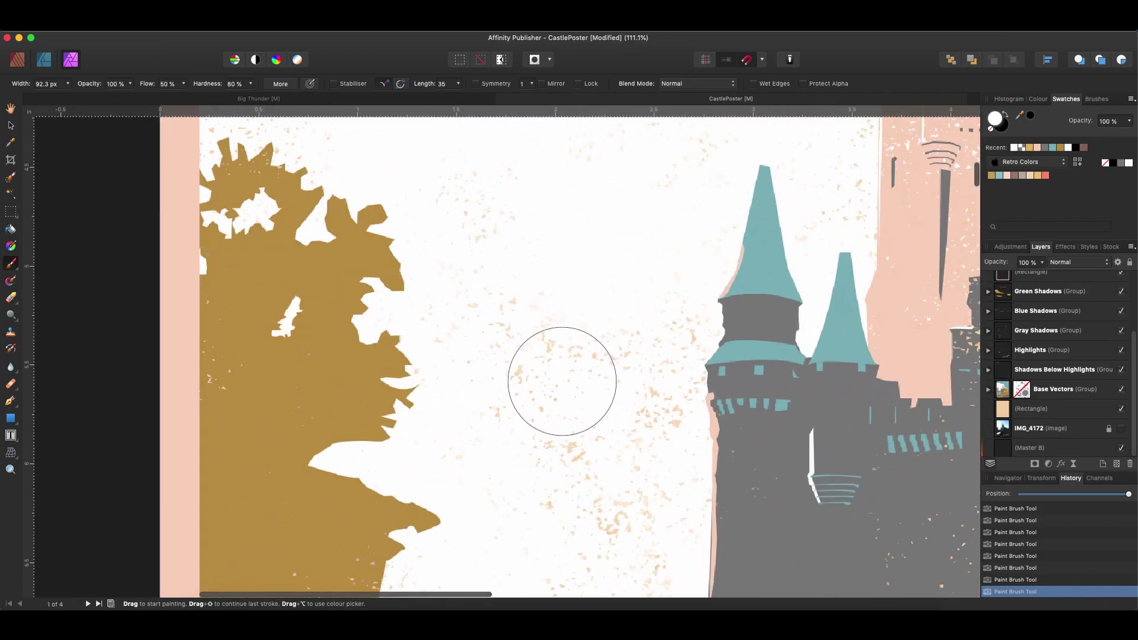
pyautogui.scroll(-2, 561, 381)
pyautogui.scroll(-4, 620, 340)
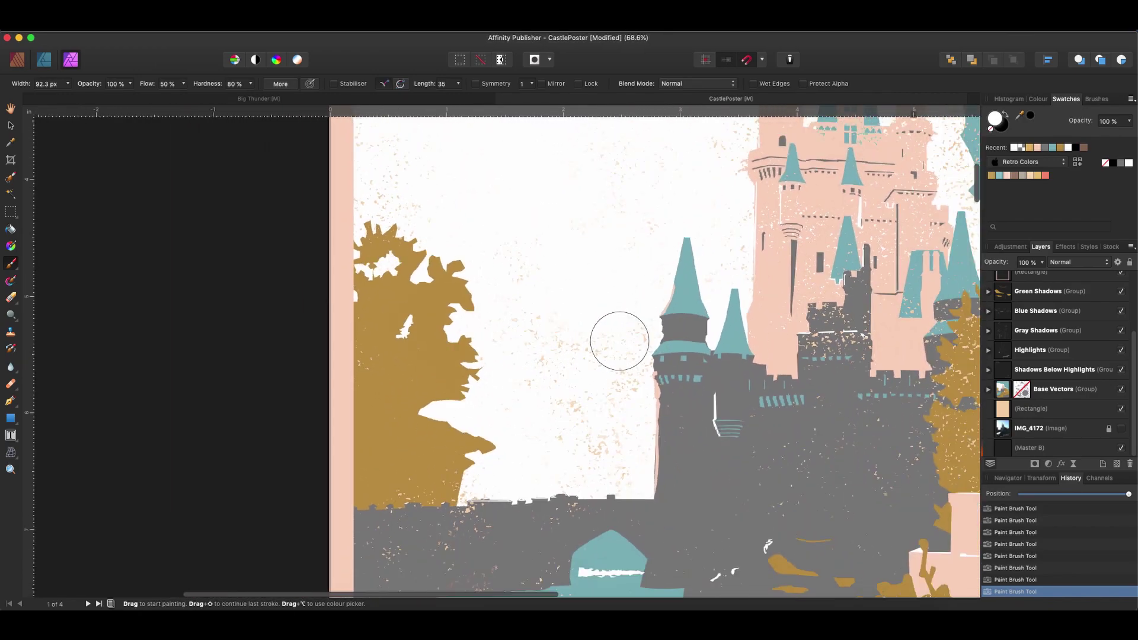
pyautogui.scroll(-3, 737, 373)
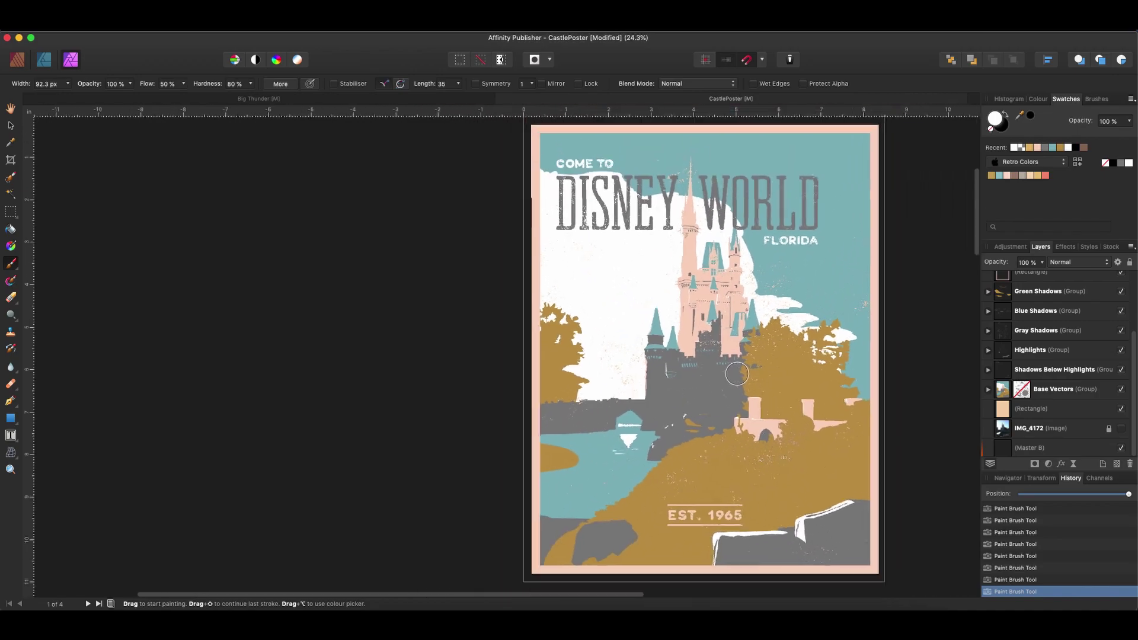
pyautogui.scroll(-1, 737, 373)
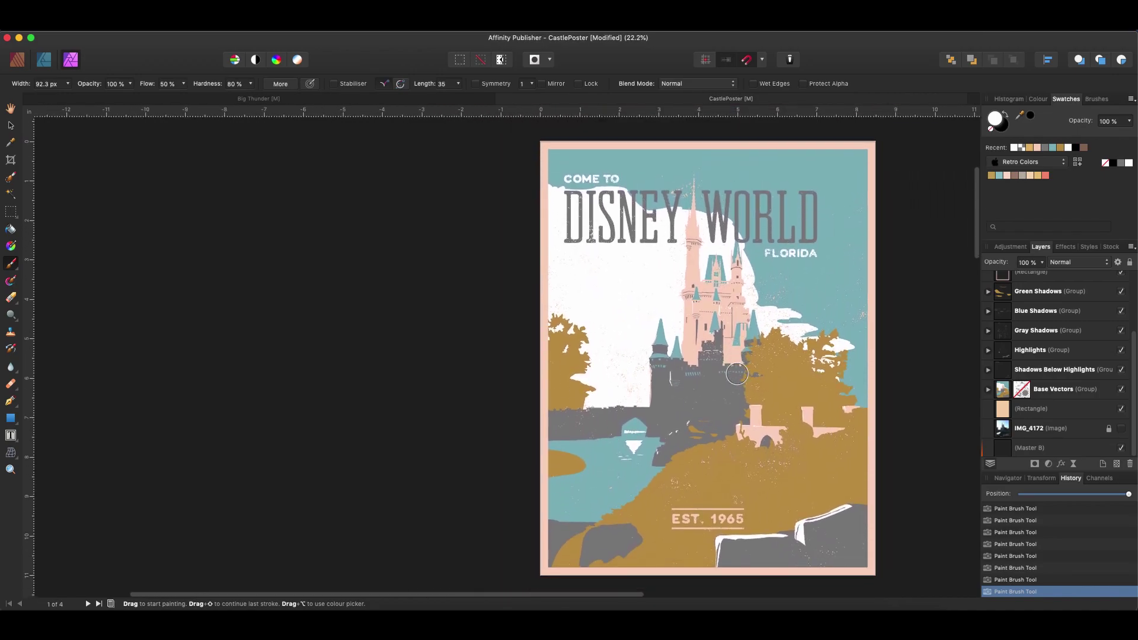
# - Return to the Publisher persona and view the castle poster at actual size
pyautogui.click(18, 59)
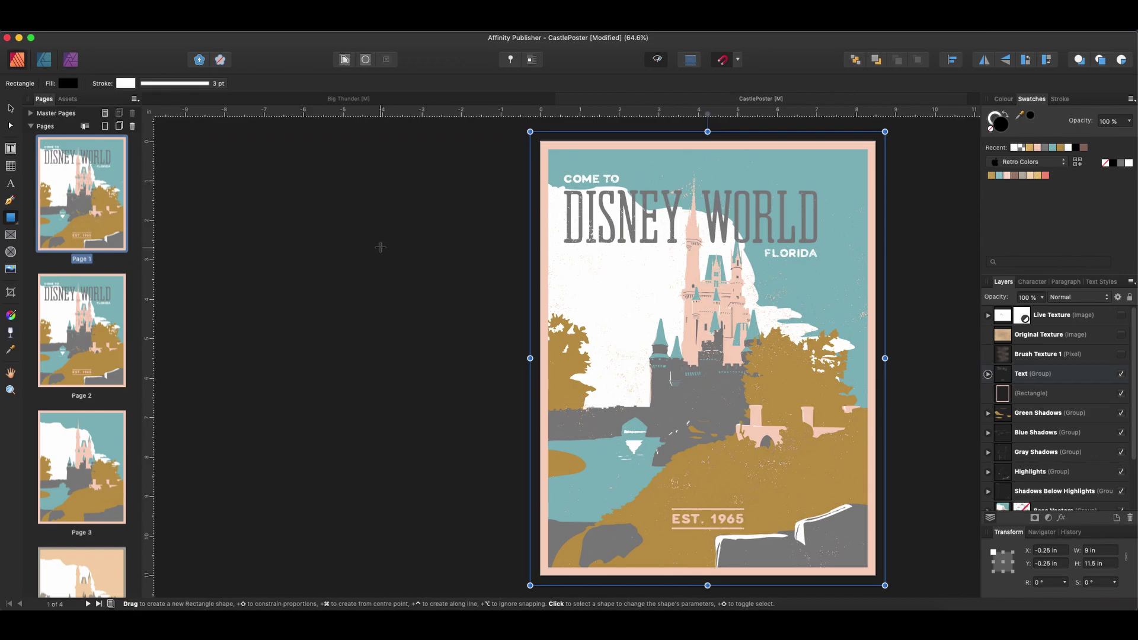
pyautogui.hscroll(3, 381, 247)
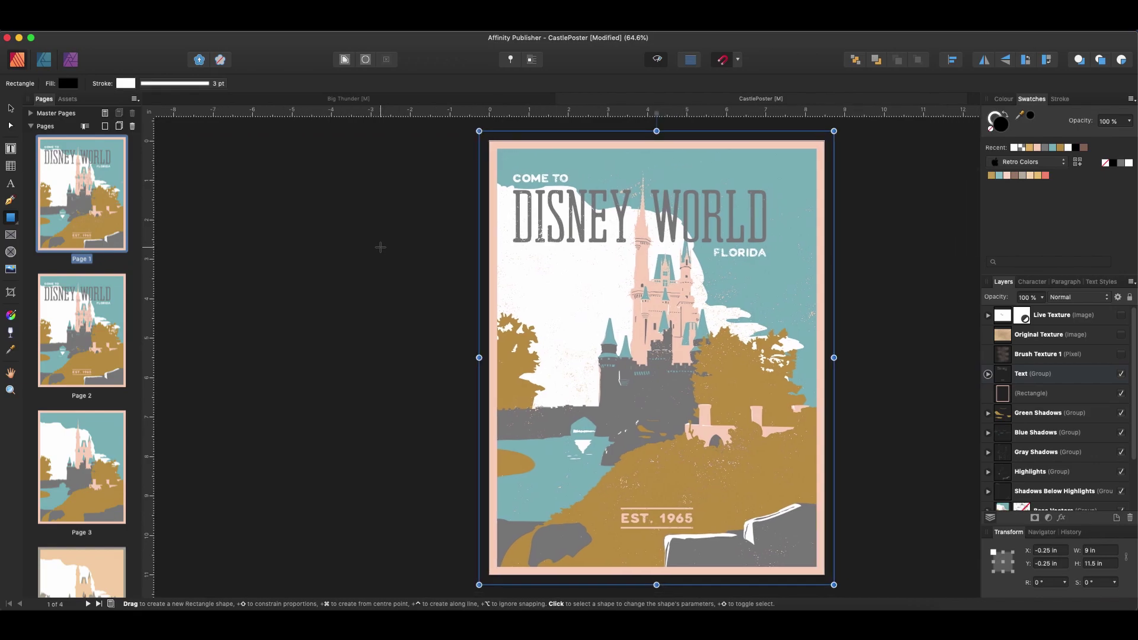
pyautogui.press('super+1')
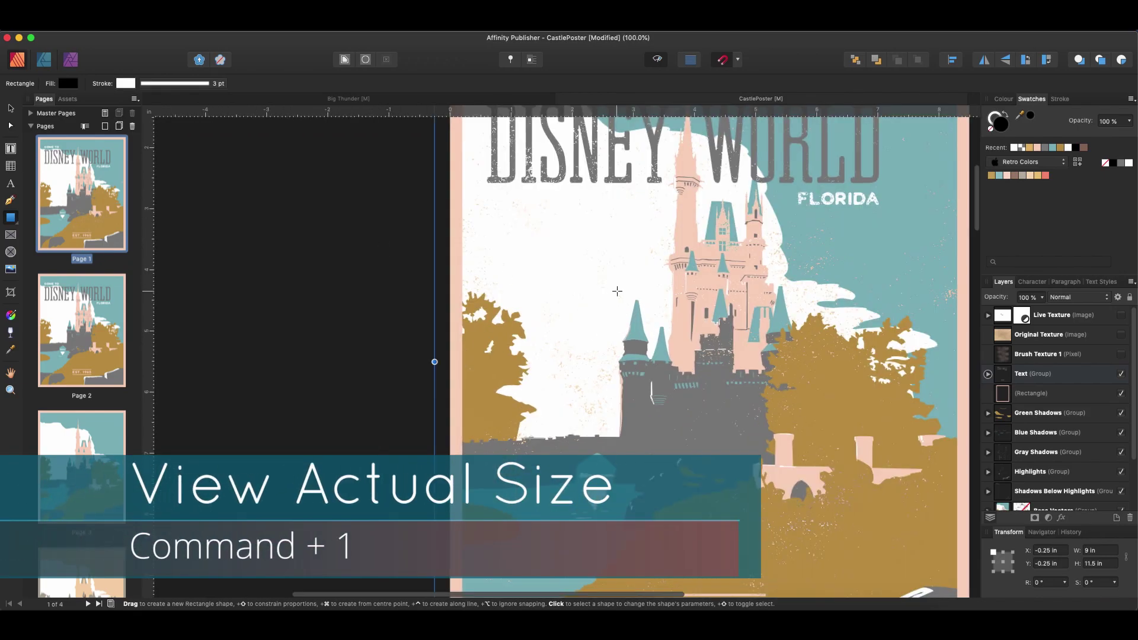
# - Scroll around the poster to inspect the worn speckles on the DISNEY WORLD title, castle, trees and hillside
pyautogui.hscroll(5, 617, 291)
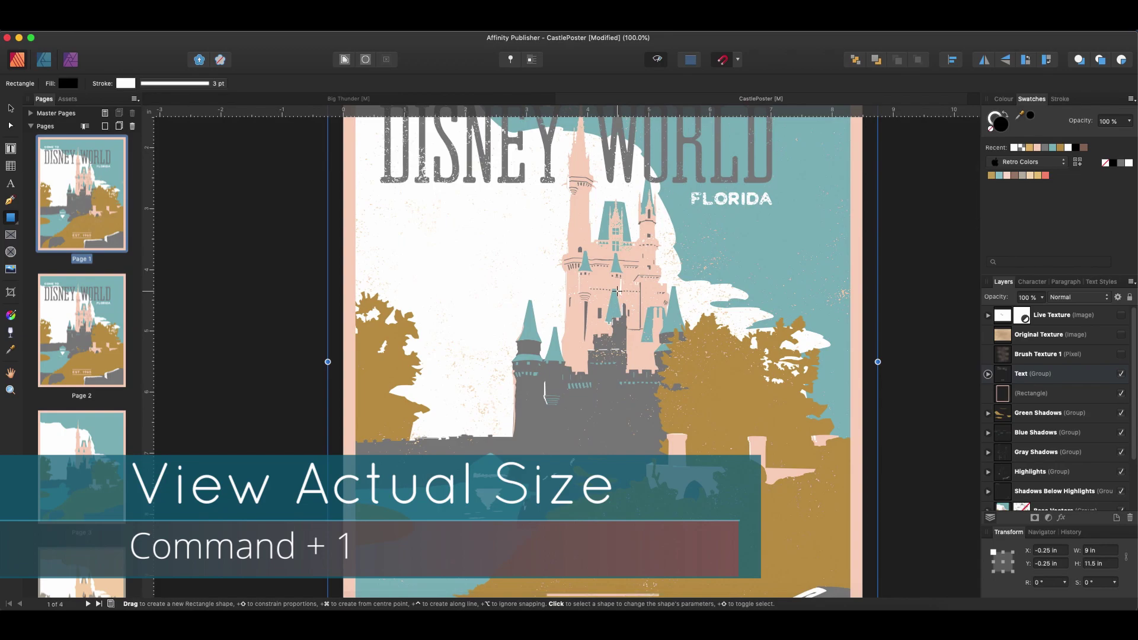
pyautogui.scroll(2, 617, 292)
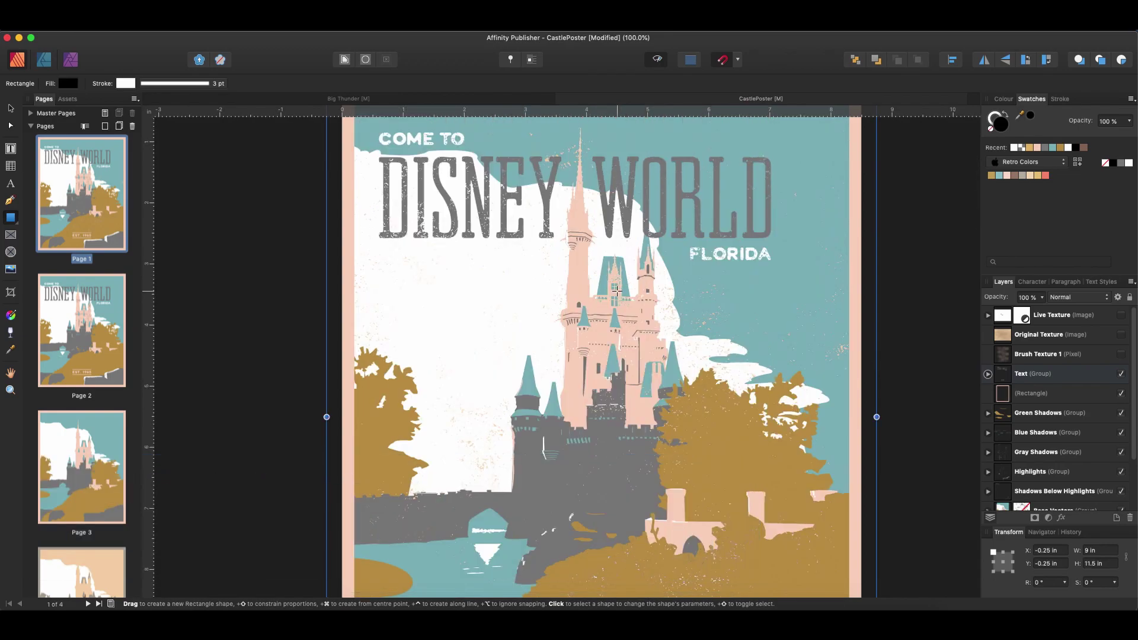
pyautogui.scroll(-5, 617, 291)
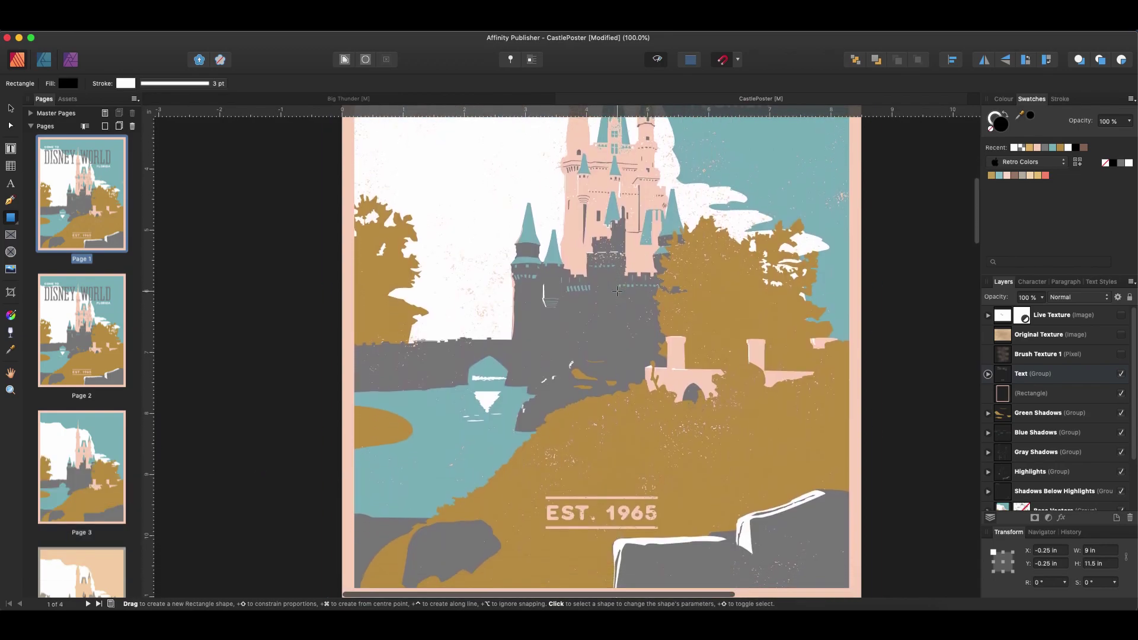
pyautogui.scroll(-2, 617, 291)
pyautogui.scroll(3, 618, 292)
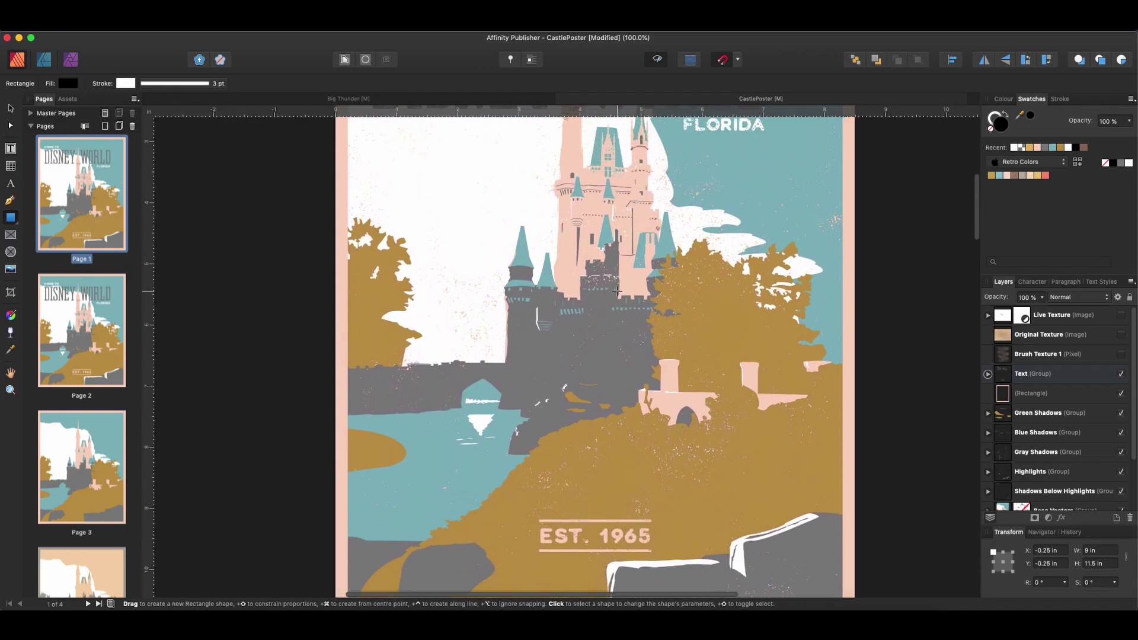
pyautogui.scroll(6, 617, 291)
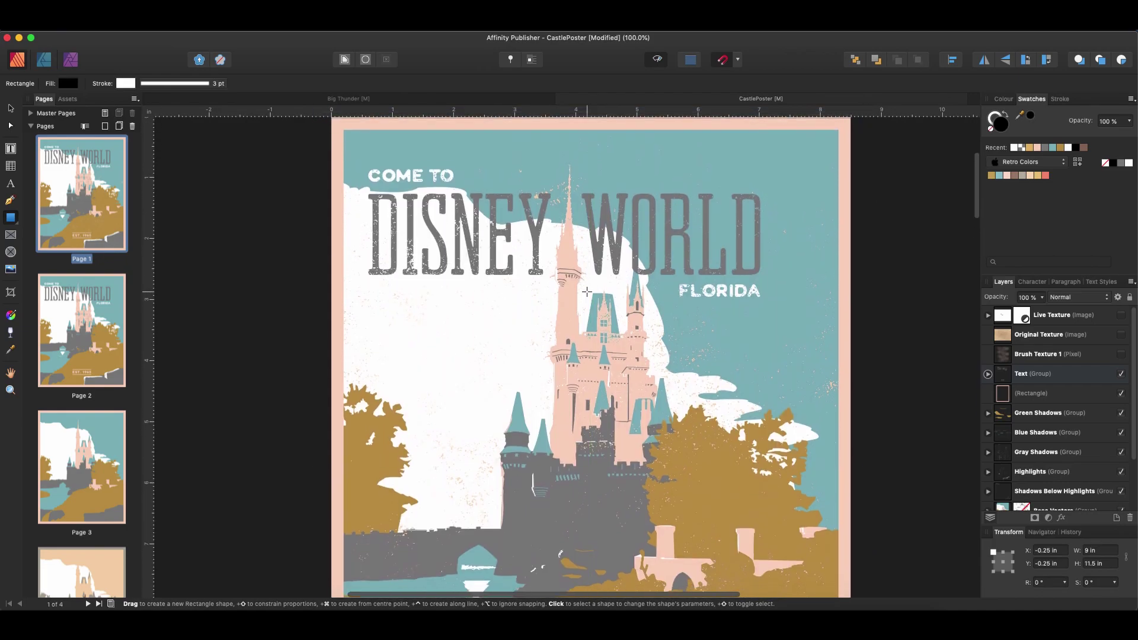
pyautogui.scroll(-7, 587, 292)
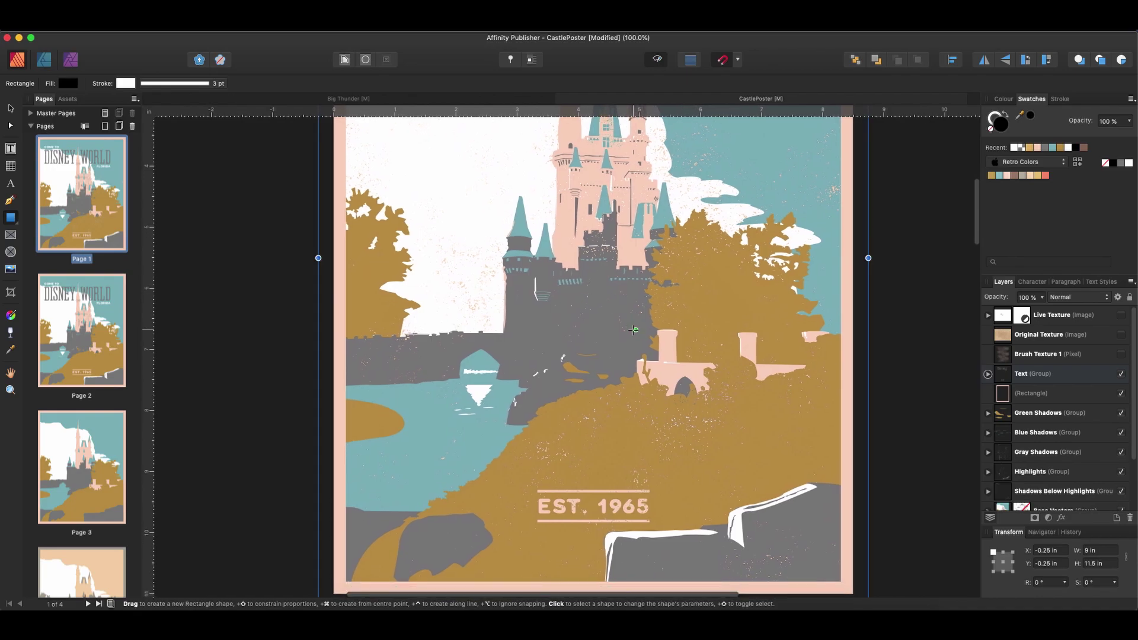
pyautogui.scroll(5, 634, 330)
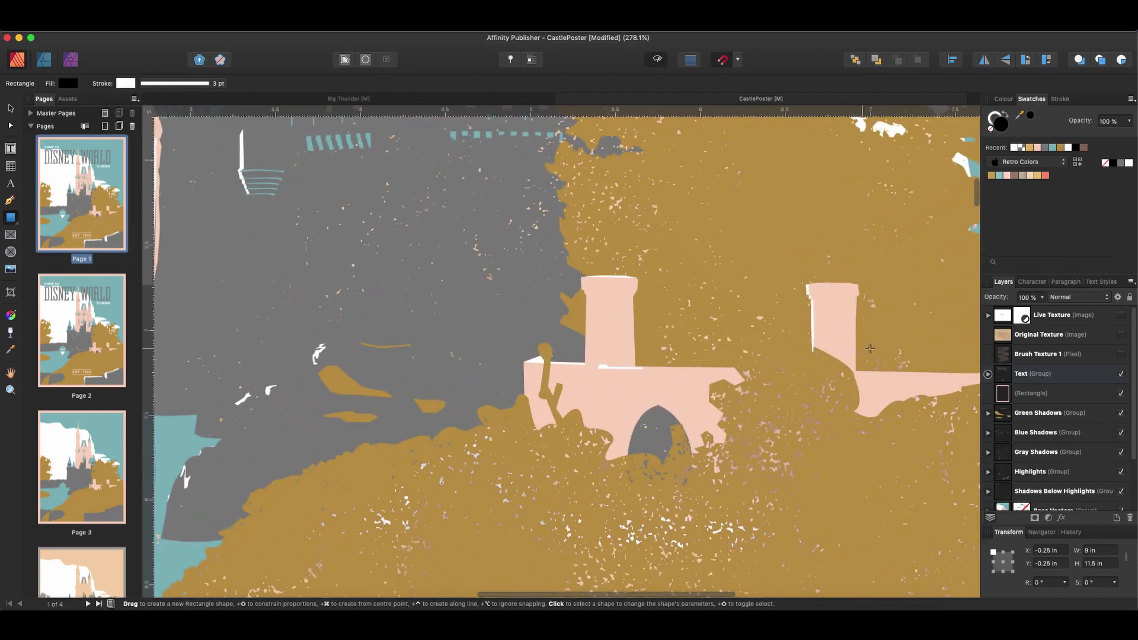
pyautogui.scroll(-3, 870, 349)
pyautogui.scroll(6, 642, 431)
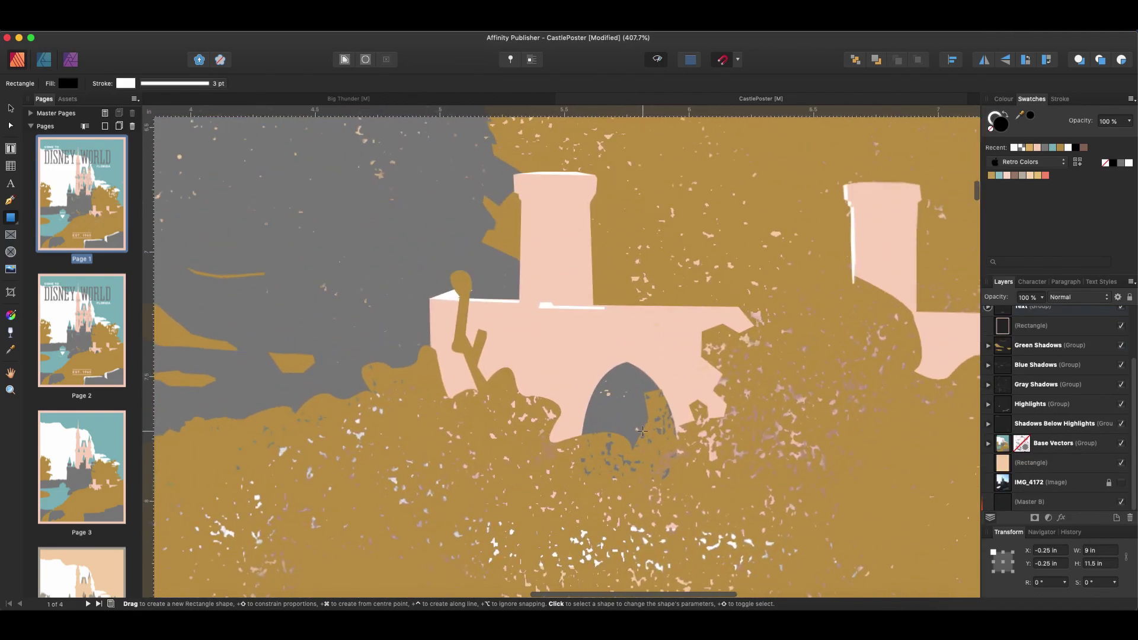
pyautogui.scroll(-10, 642, 431)
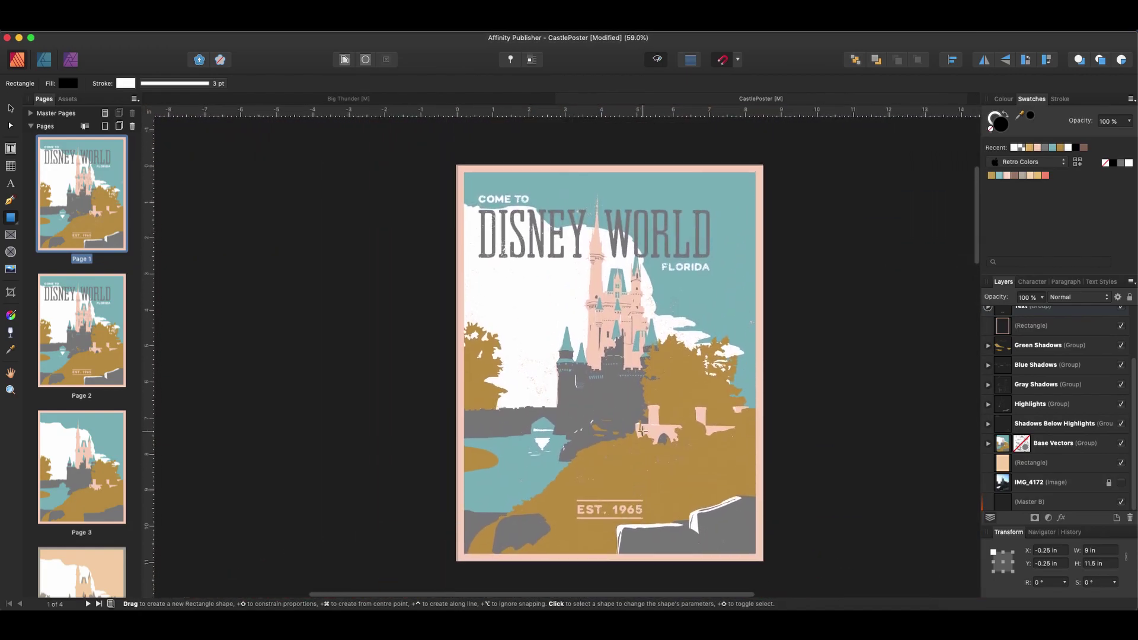
pyautogui.scroll(2, 643, 431)
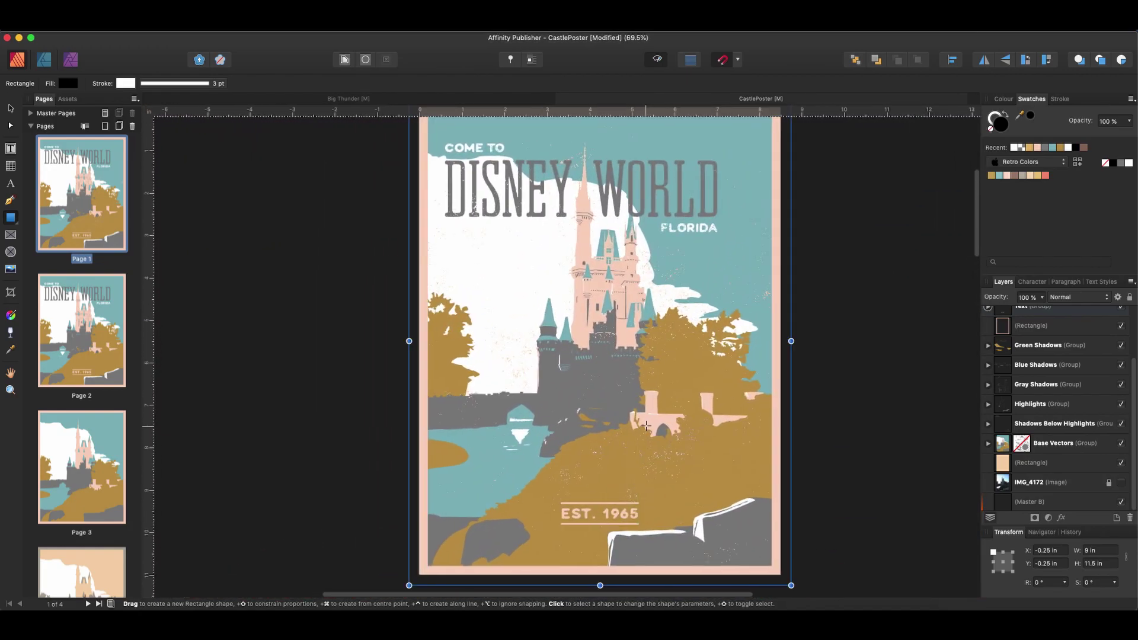